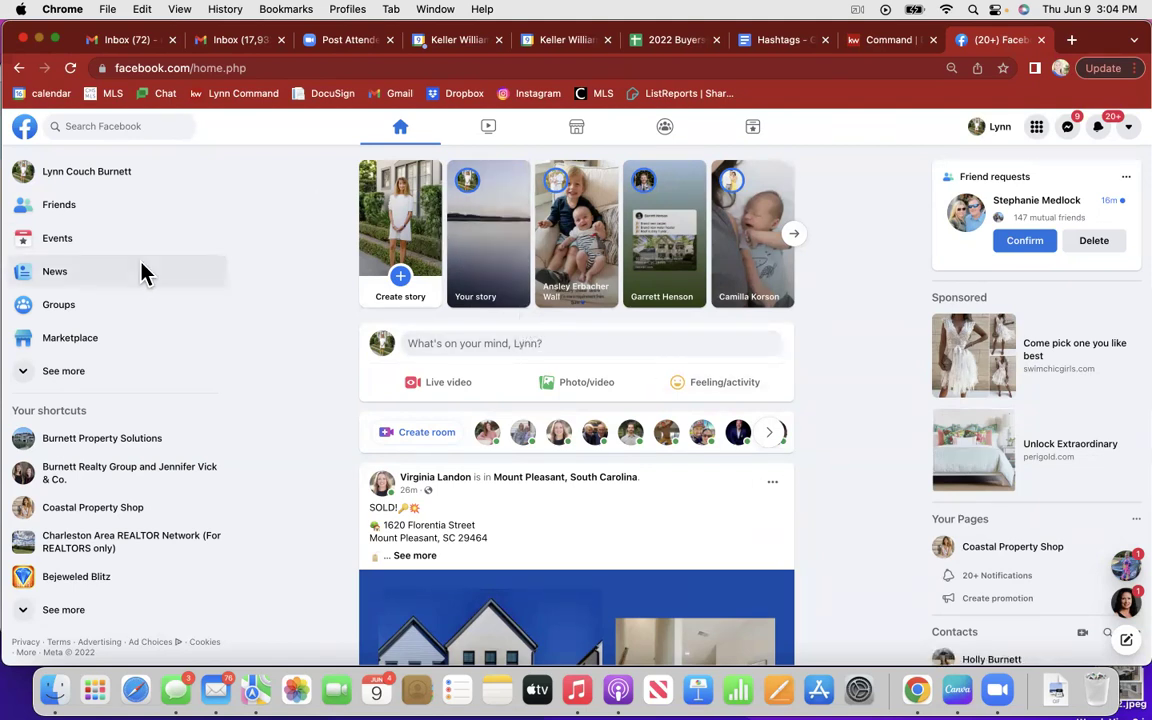
Step: Open Ads Manager through See more in the sidebar, then return to the Facebook home page
{"action": "left_click", "coordinate": [77, 369]}
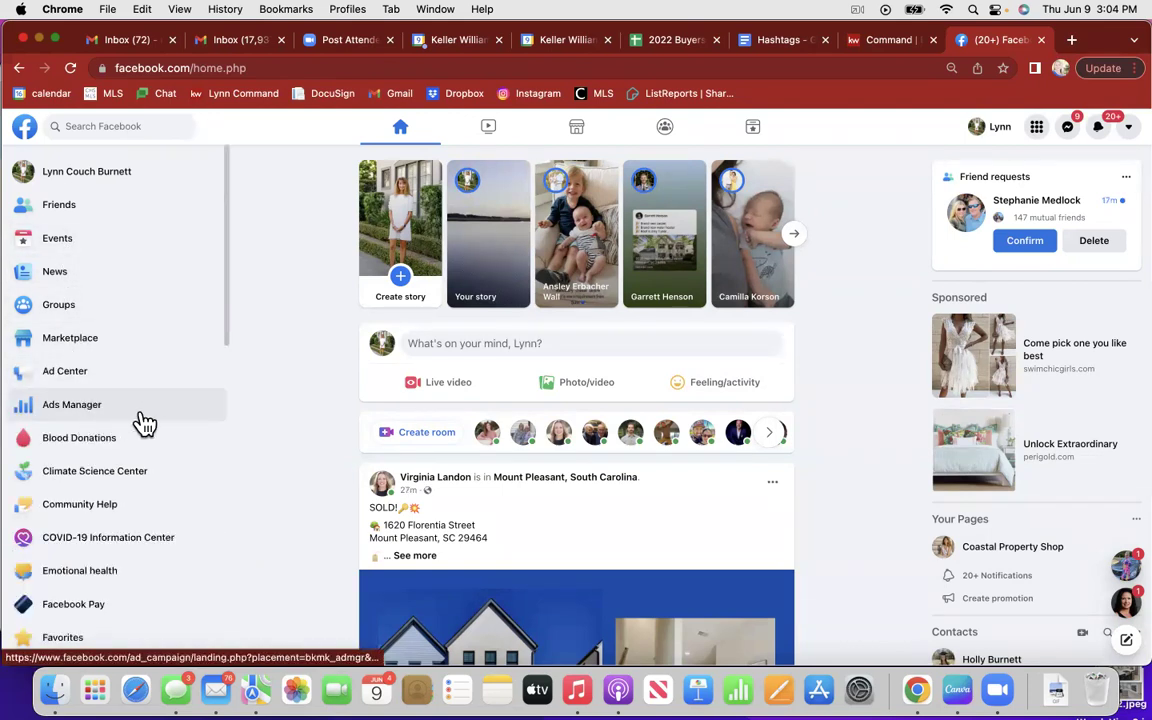
{"action": "left_click", "coordinate": [83, 407]}
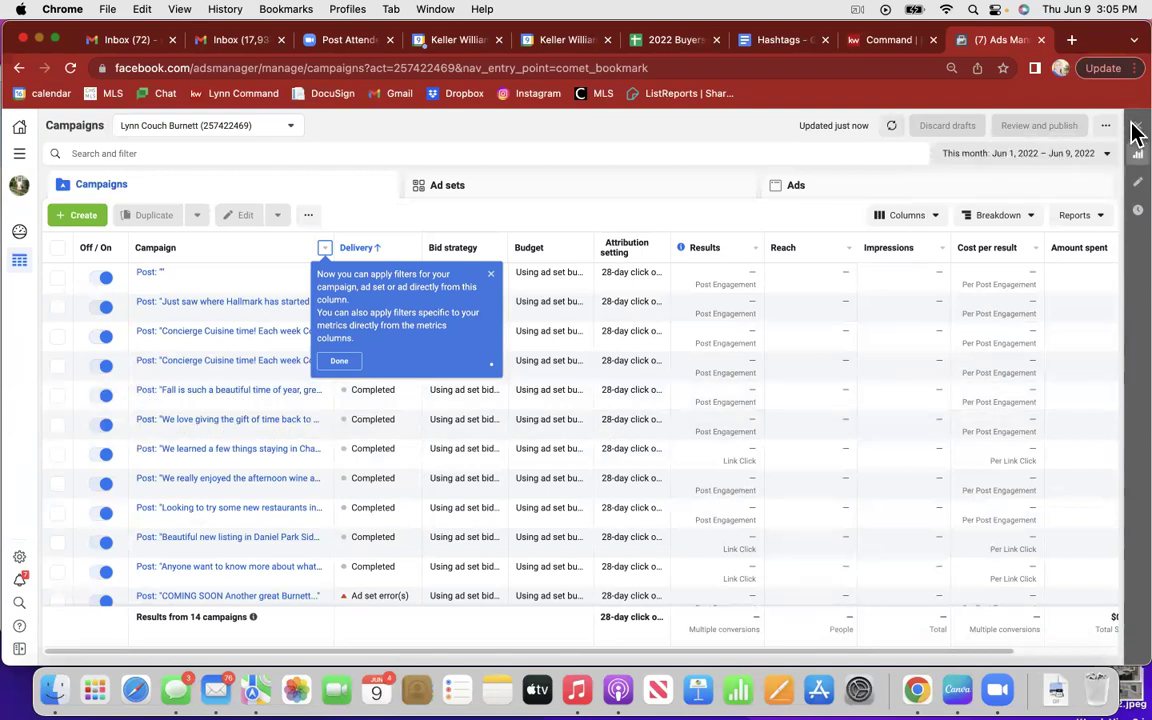
{"action": "left_click", "coordinate": [18, 68]}
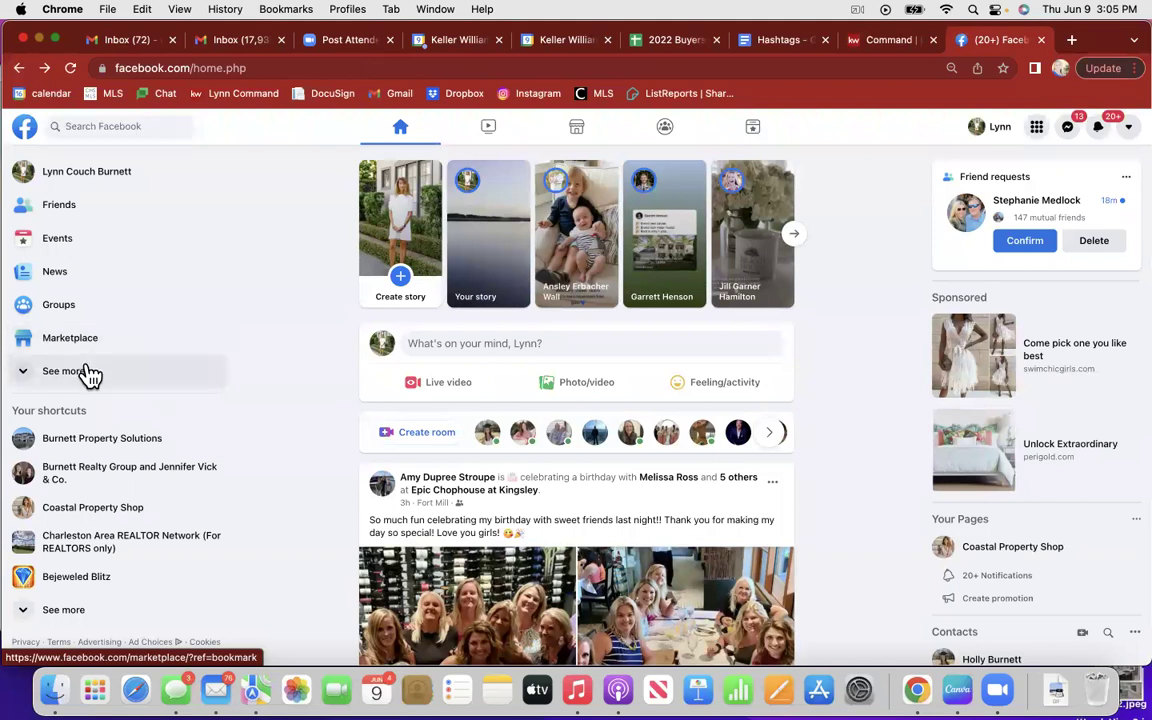
Step: Reopen Ads Manager, then load the Facebook home feed in a new Chrome tab
{"action": "left_click", "coordinate": [90, 372]}
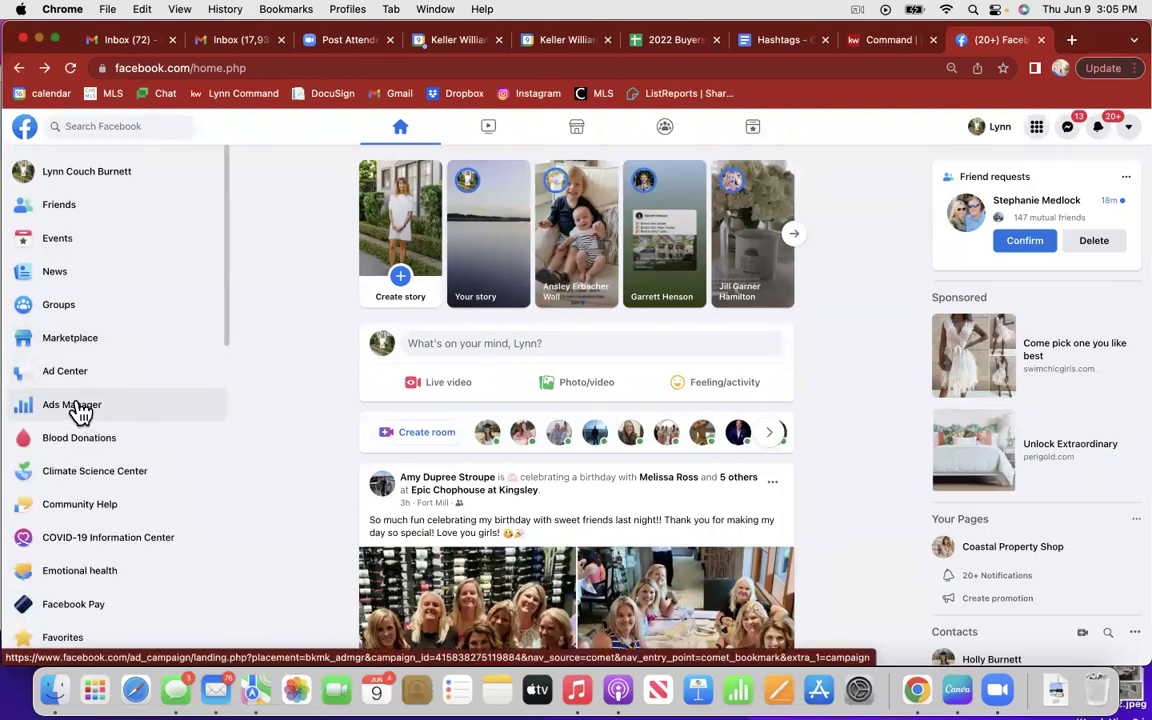
{"action": "left_click", "coordinate": [80, 410]}
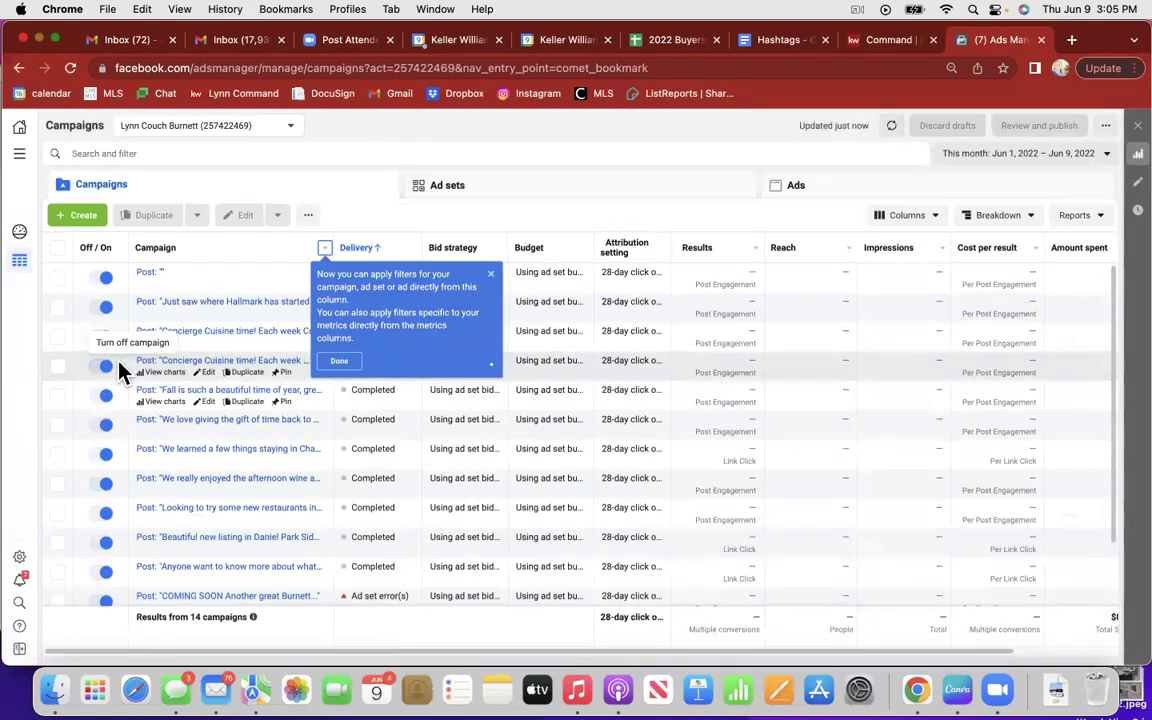
{"action": "left_click", "coordinate": [1071, 41]}
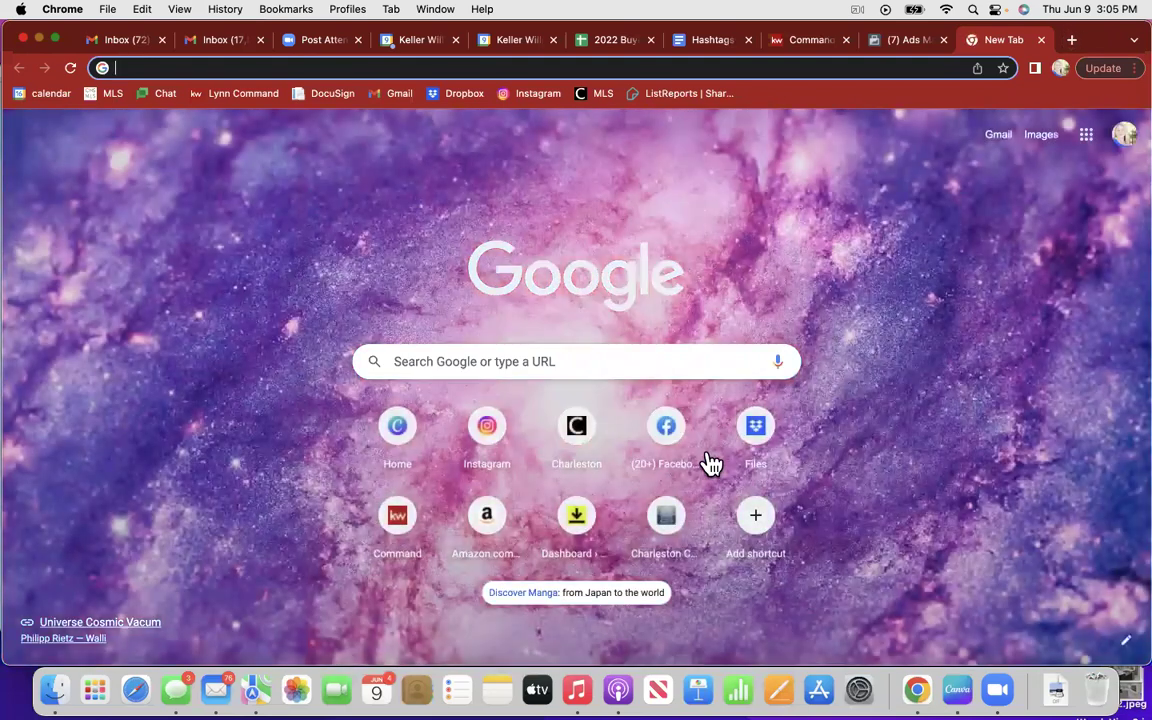
{"action": "left_click", "coordinate": [674, 432]}
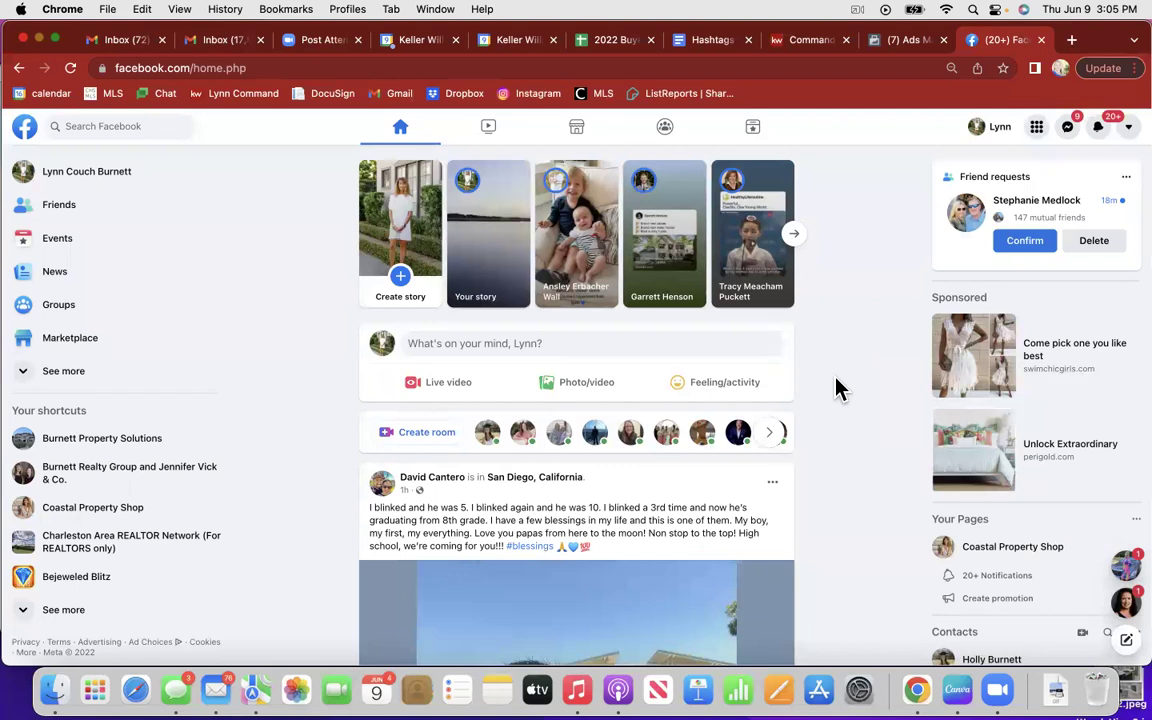
{"action": "scroll", "coordinate": [838, 388], "scroll_direction": "down", "scroll_amount": 5}
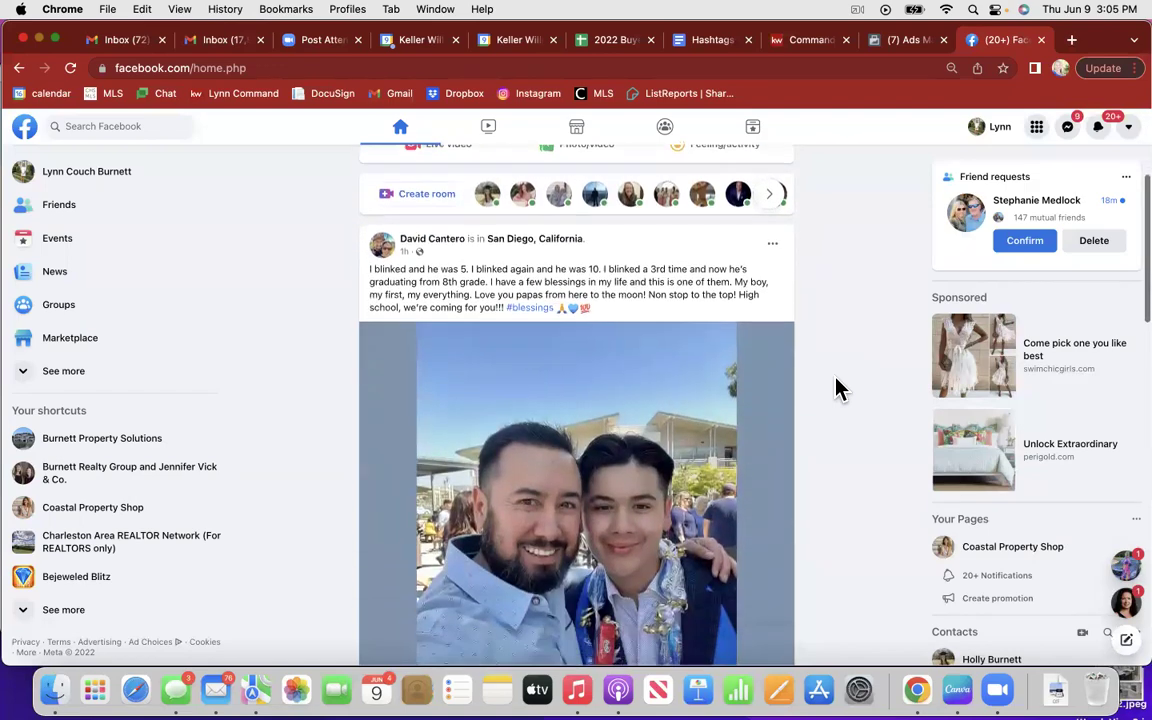
Step: Scroll the news feed to the Swimchicgirls sponsored dress post and its Shop now button
{"action": "scroll", "coordinate": [838, 388], "scroll_direction": "down", "scroll_amount": 5}
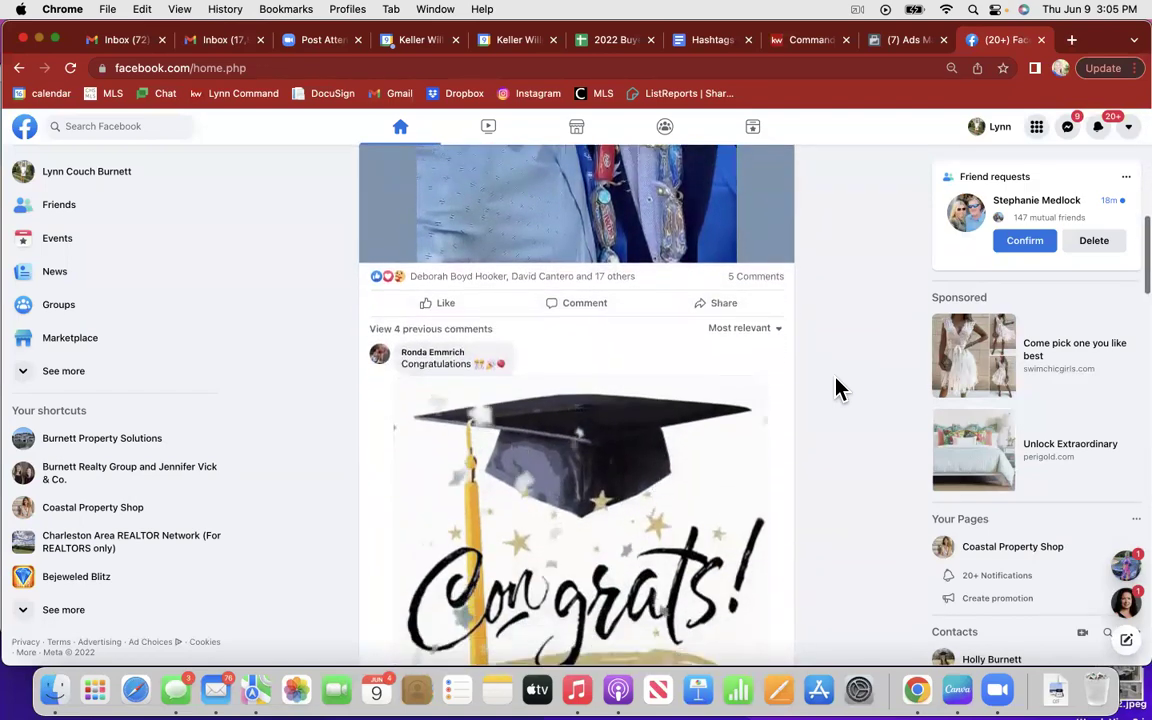
{"action": "scroll", "coordinate": [838, 388], "scroll_direction": "down", "scroll_amount": 5}
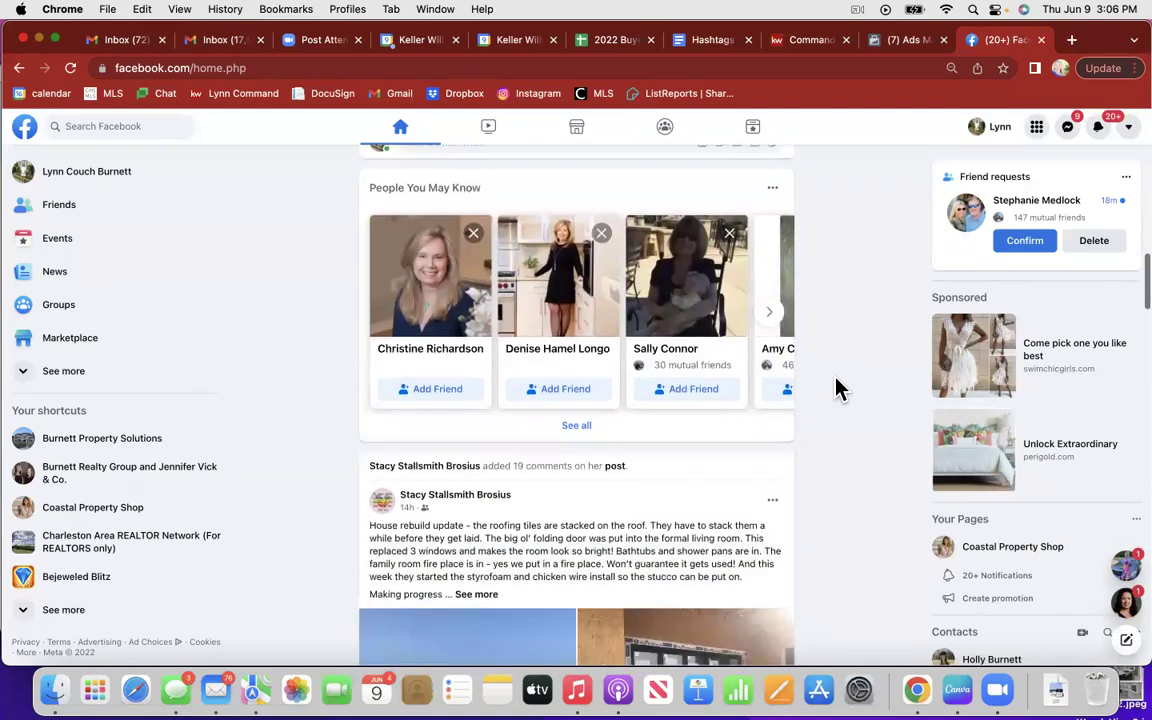
{"action": "scroll", "coordinate": [838, 388], "scroll_direction": "down", "scroll_amount": 10}
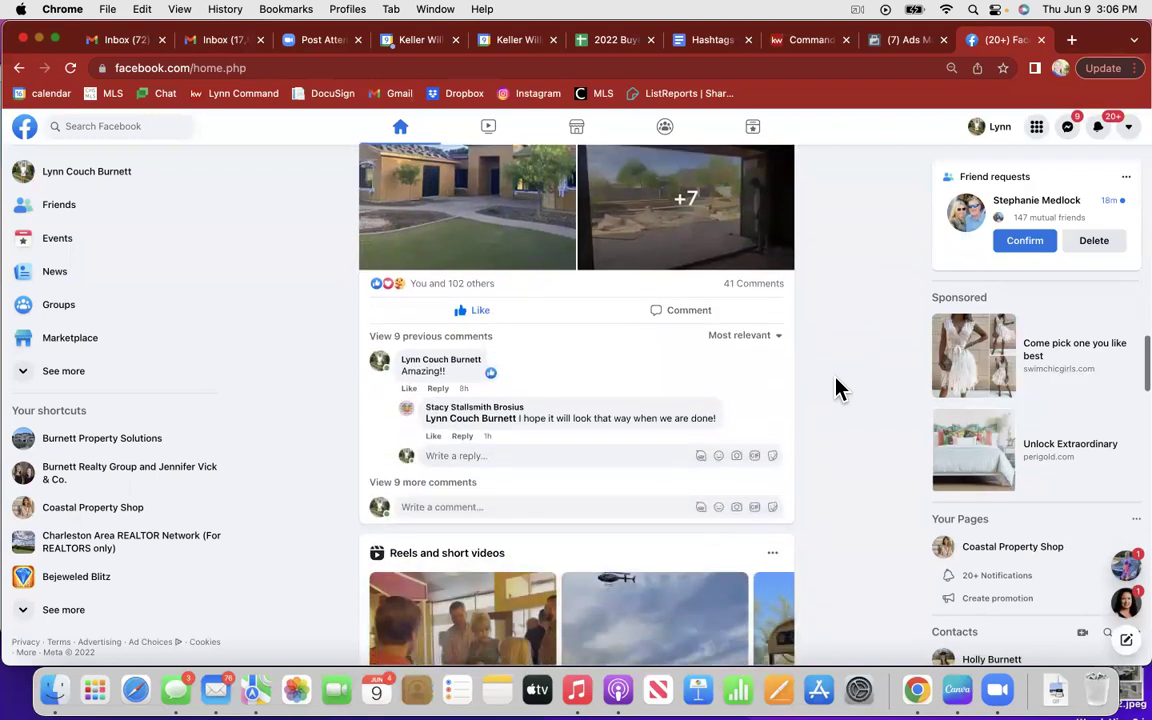
{"action": "scroll", "coordinate": [838, 388], "scroll_direction": "down", "scroll_amount": 2}
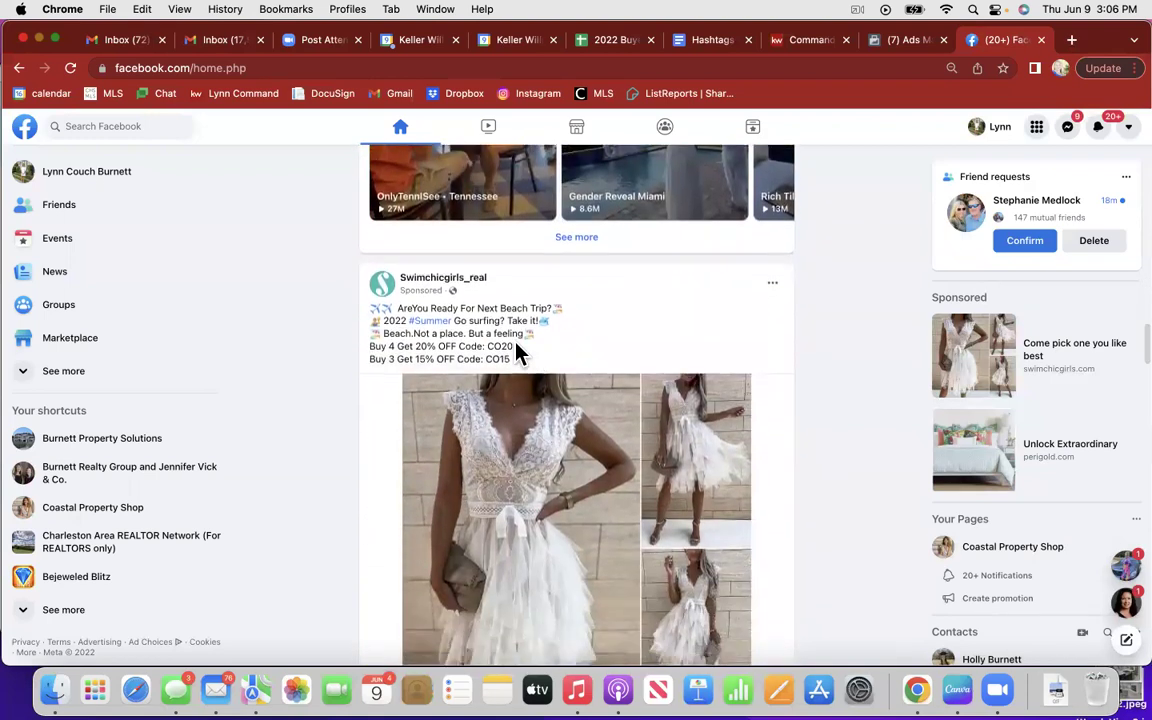
{"action": "scroll", "coordinate": [843, 370], "scroll_direction": "down", "scroll_amount": 2}
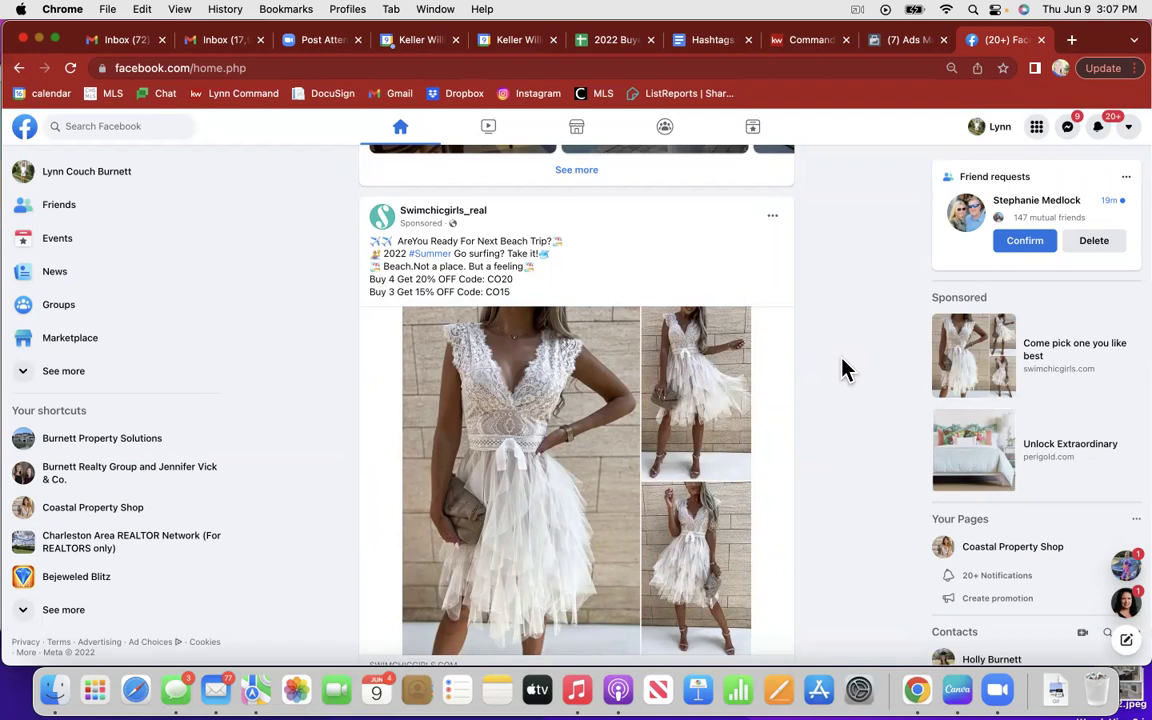
{"action": "scroll", "coordinate": [843, 370], "scroll_direction": "down", "scroll_amount": 5}
{"action": "scroll", "coordinate": [843, 370], "scroll_direction": "up", "scroll_amount": 1}
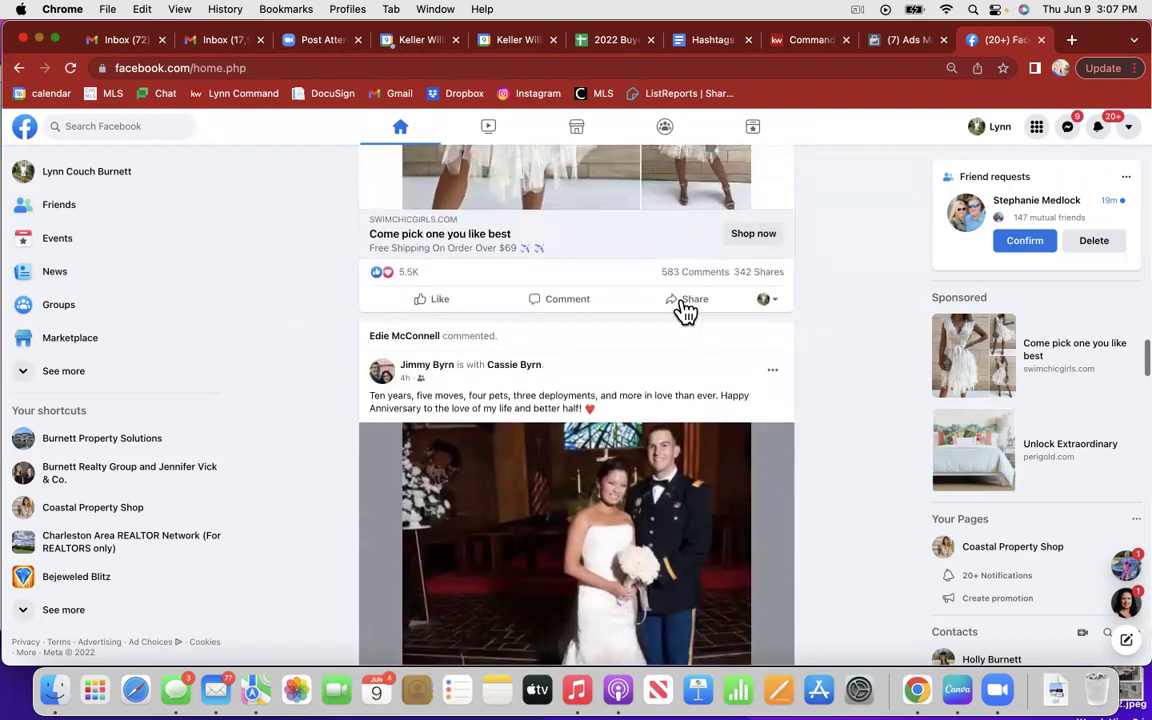
Step: Open the SwimChic shop from the ad's Shop now and dismiss the newsletter popup
{"action": "left_click", "coordinate": [742, 237]}
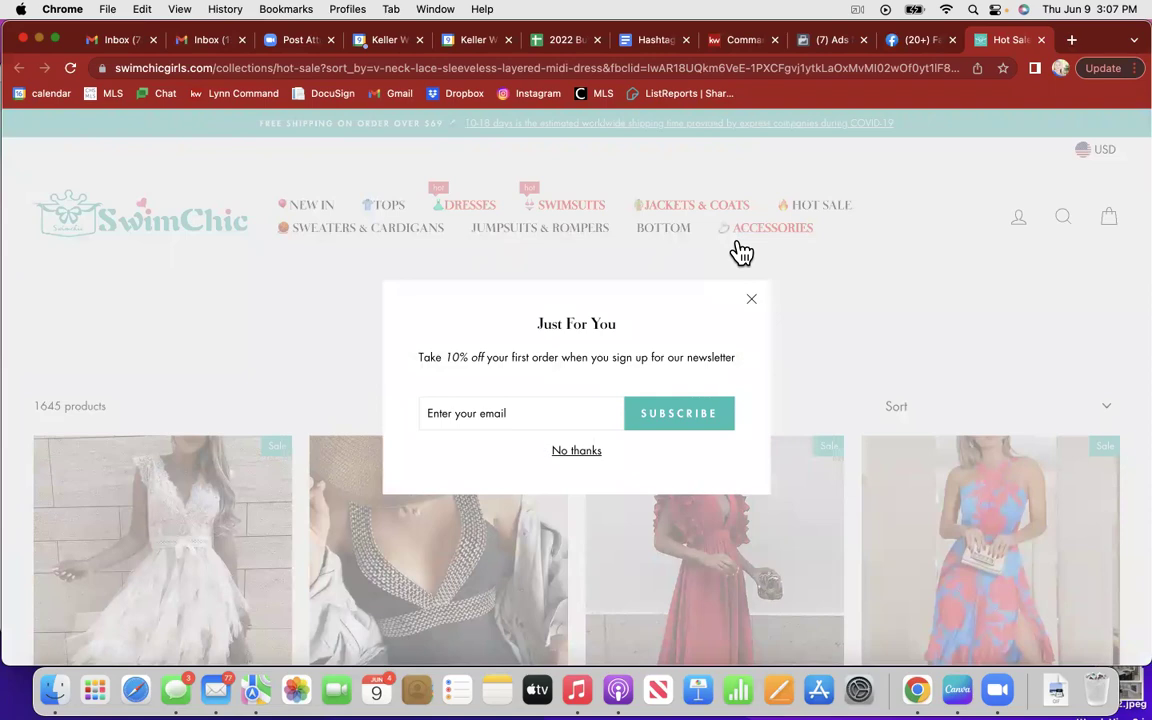
{"action": "left_click", "coordinate": [757, 300]}
{"action": "scroll", "coordinate": [789, 329], "scroll_direction": "down", "scroll_amount": 3}
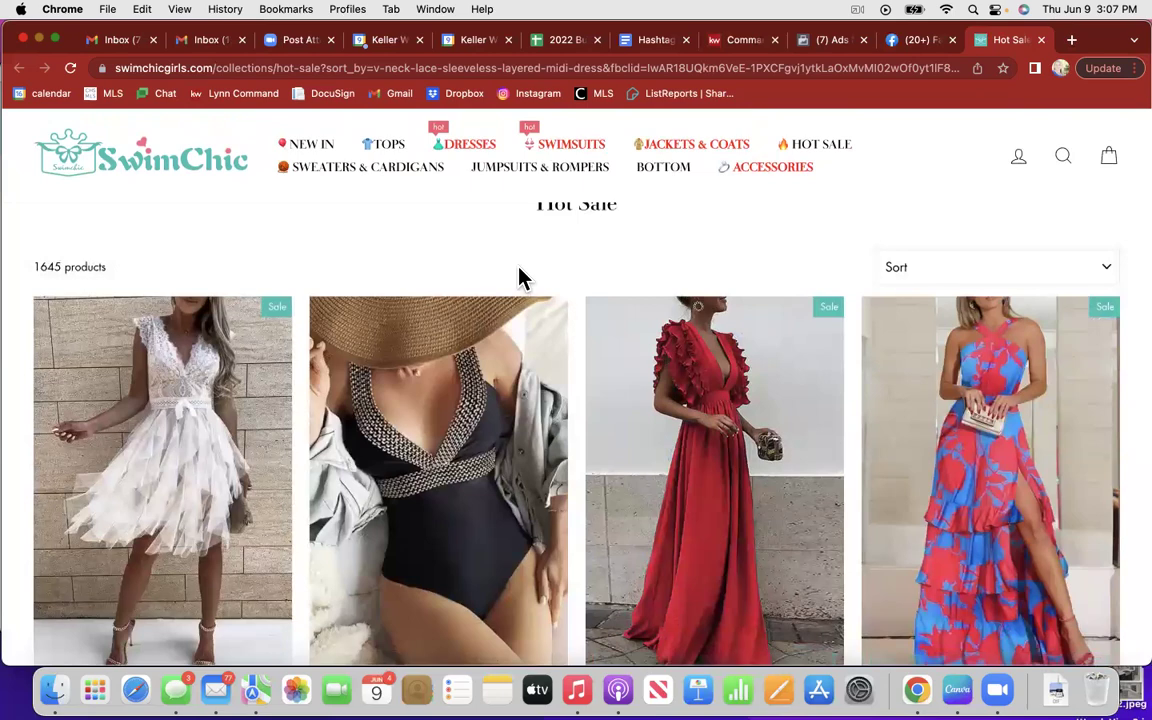
{"action": "scroll", "coordinate": [522, 275], "scroll_direction": "up", "scroll_amount": 2}
Step: Browse Sweaters & Cardigans and open the $32.99 Plunging V-Neck Sexy Sweater page
{"action": "left_click", "coordinate": [412, 188]}
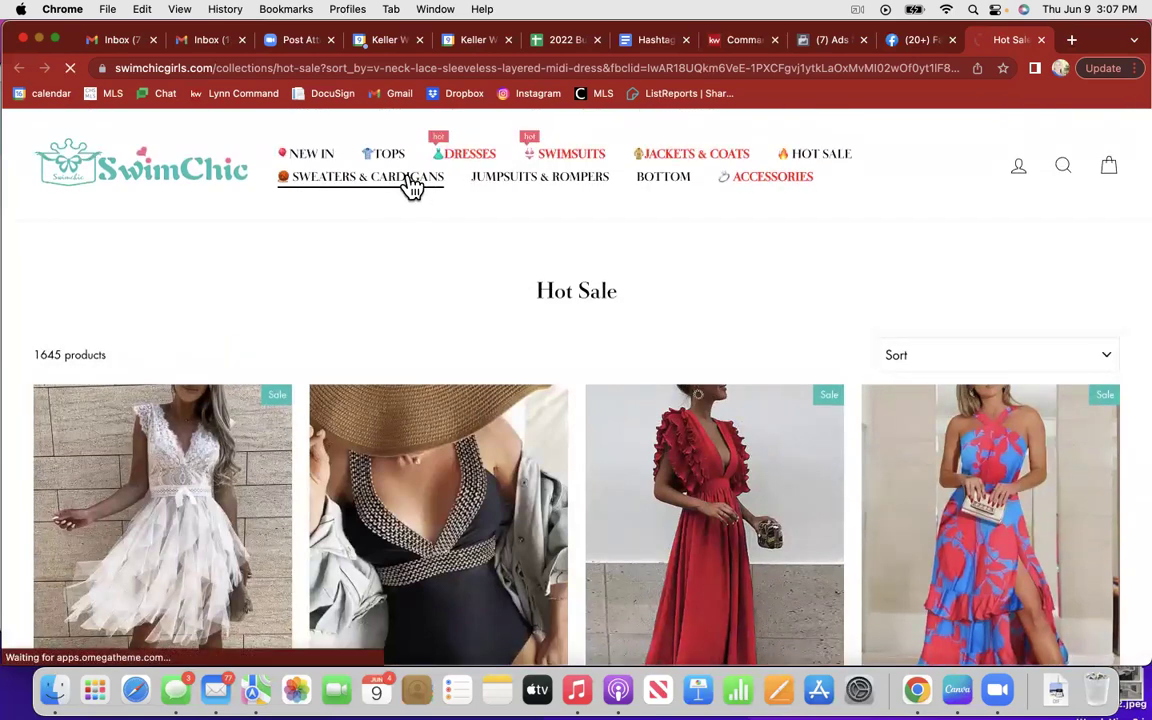
{"action": "scroll", "coordinate": [514, 424], "scroll_direction": "down", "scroll_amount": 2}
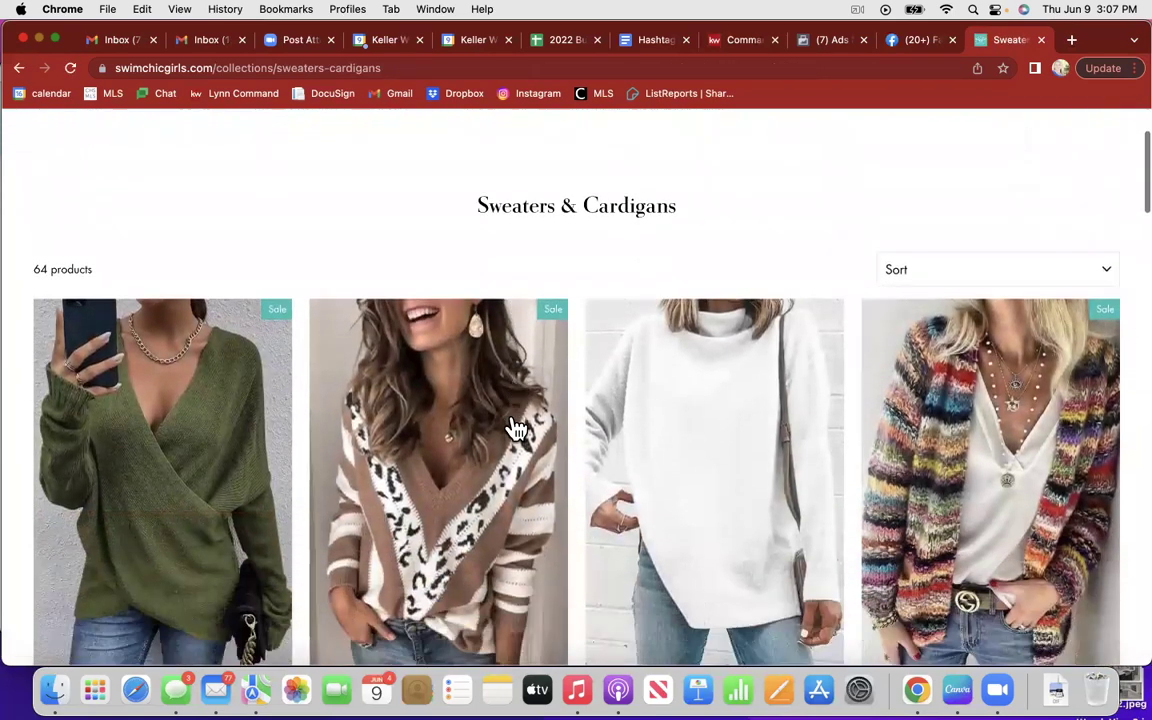
{"action": "scroll", "coordinate": [516, 428], "scroll_direction": "down", "scroll_amount": 2}
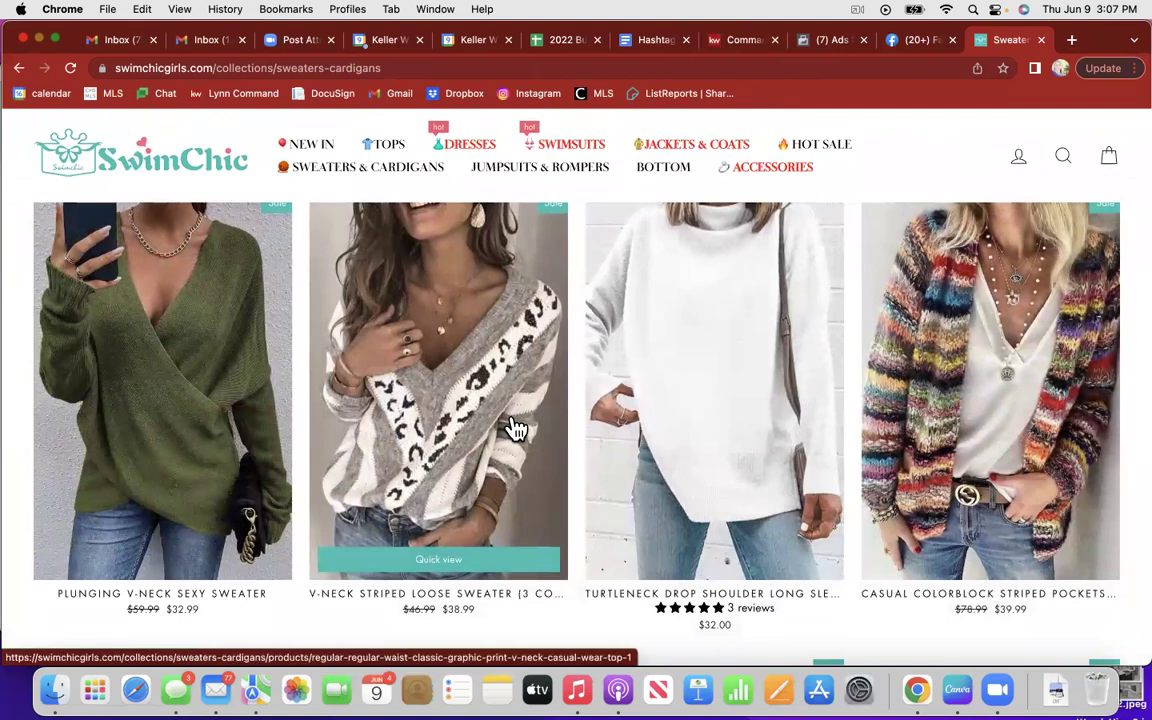
{"action": "scroll", "coordinate": [516, 428], "scroll_direction": "up", "scroll_amount": 1}
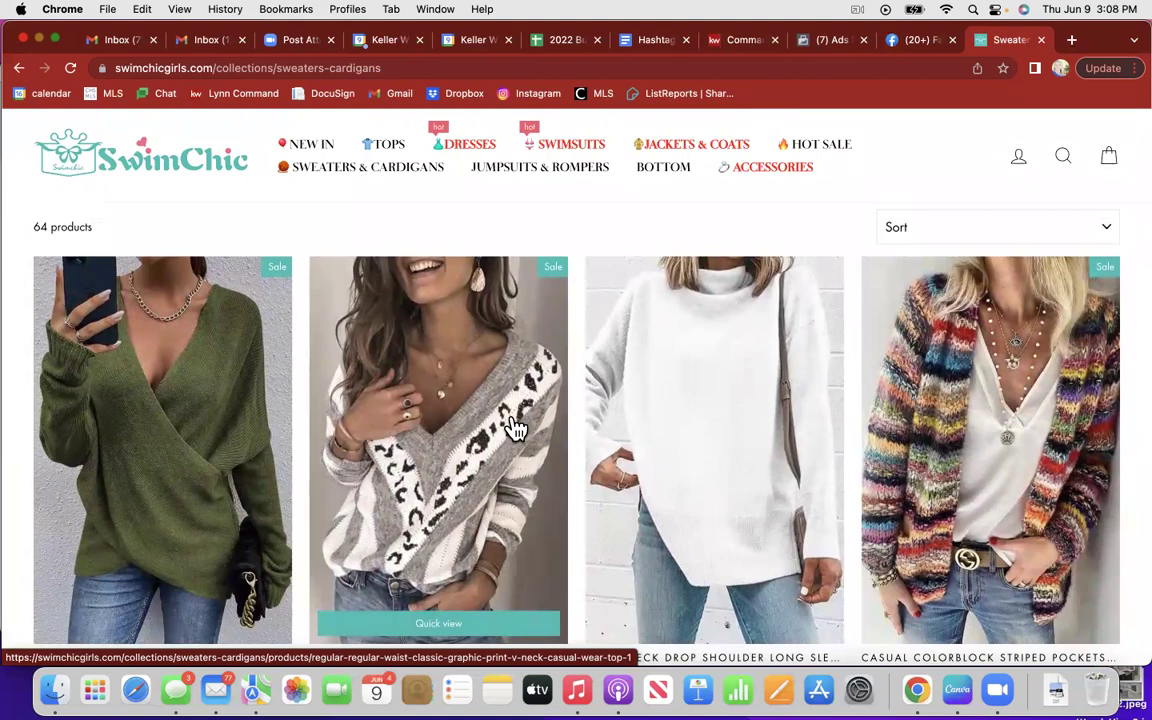
{"action": "left_click", "coordinate": [258, 430]}
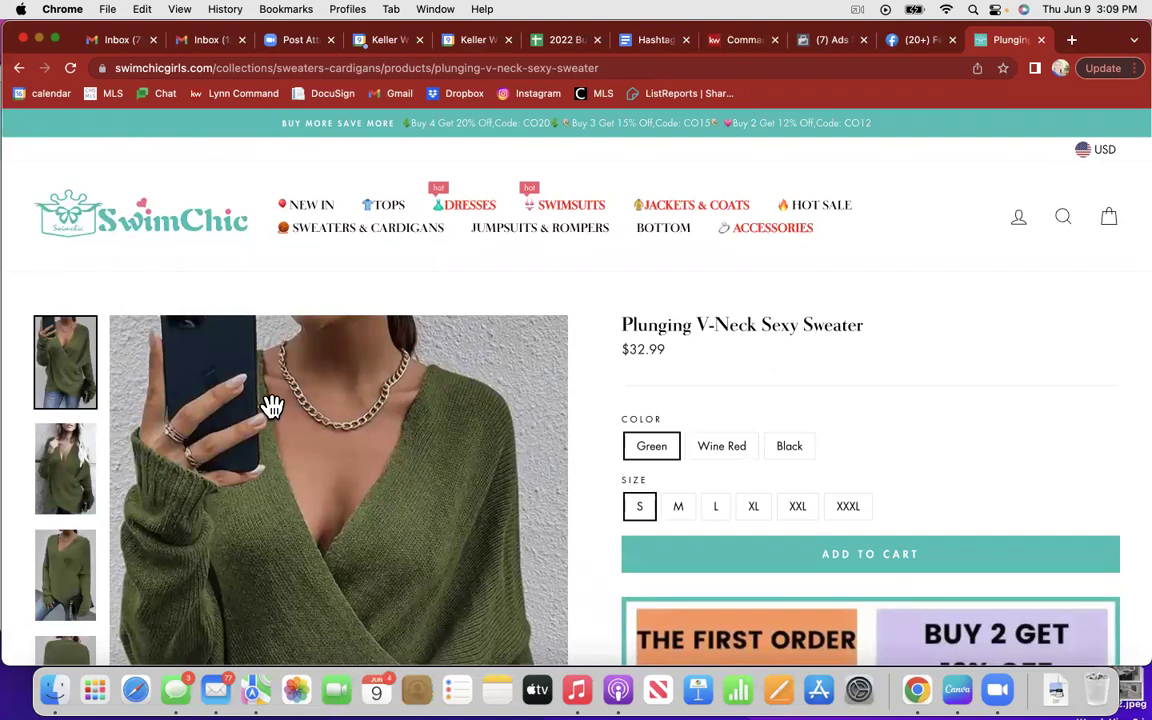
Step: Raise the volume twice, then close the sweater tab and the extra Facebook tab
{"action": "key", "text": "XF86AudioRaiseVolume"}
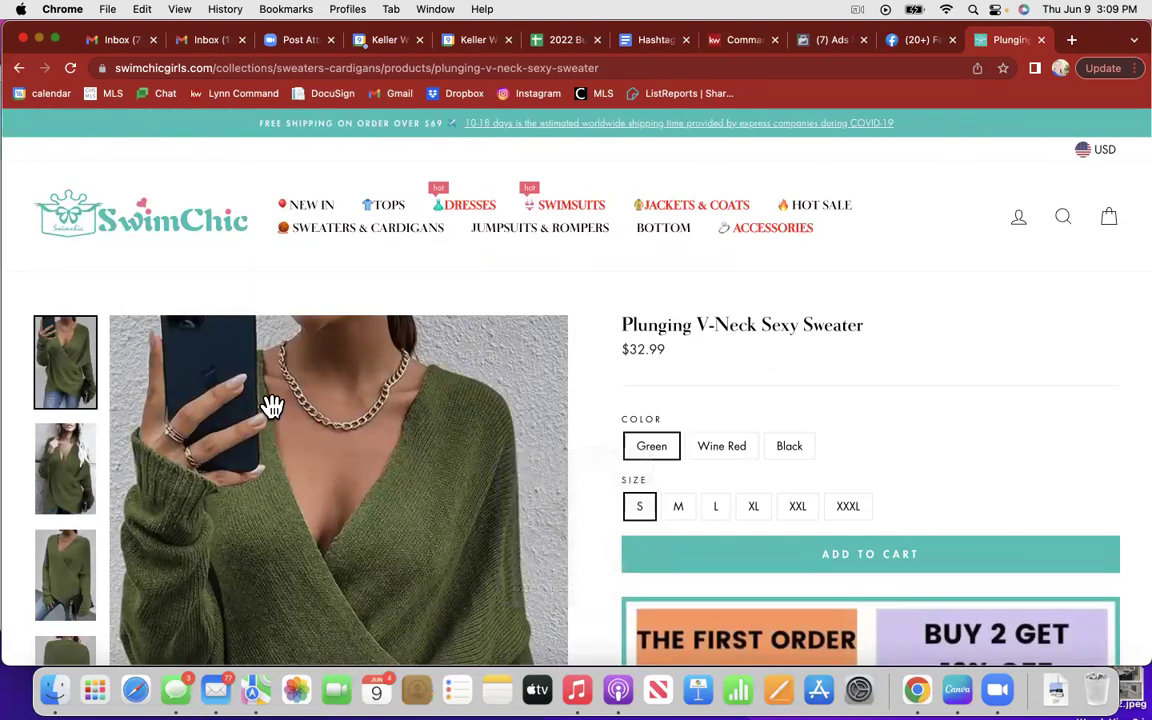
{"action": "key", "text": "XF86AudioRaiseVolume"}
{"action": "left_click", "coordinate": [1041, 40]}
{"action": "left_click", "coordinate": [952, 40]}
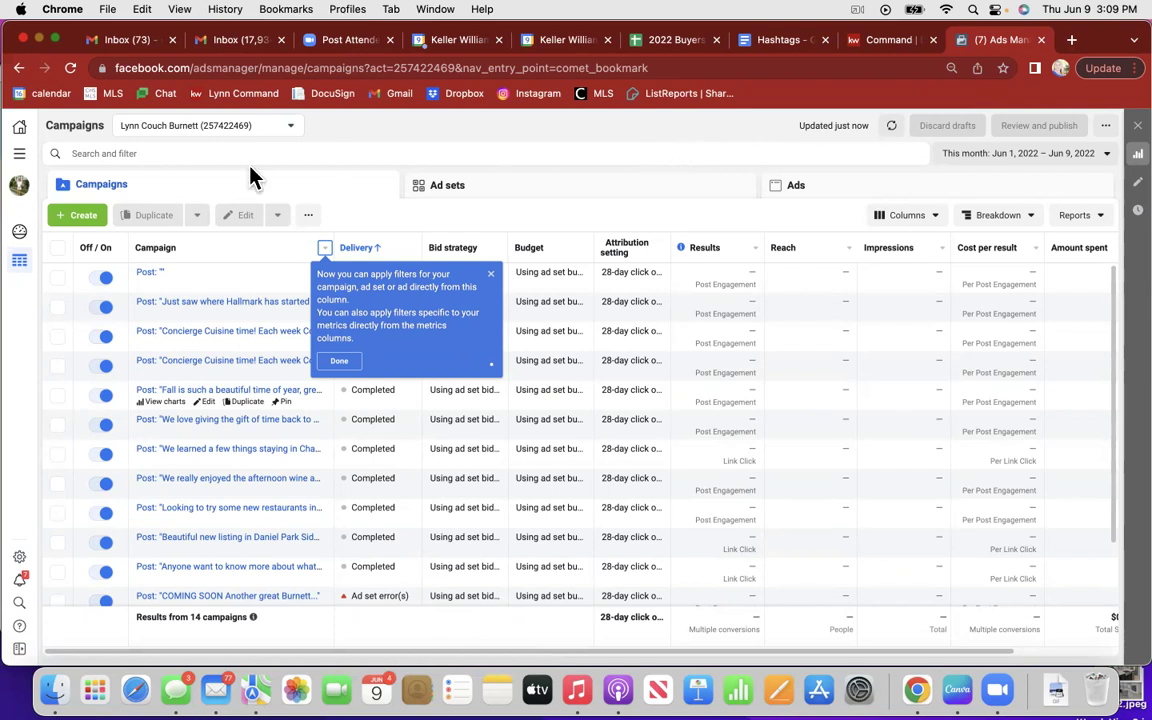
Step: Go to Business settings from the all-tools menu and start creating a new business account
{"action": "left_click", "coordinate": [20, 156]}
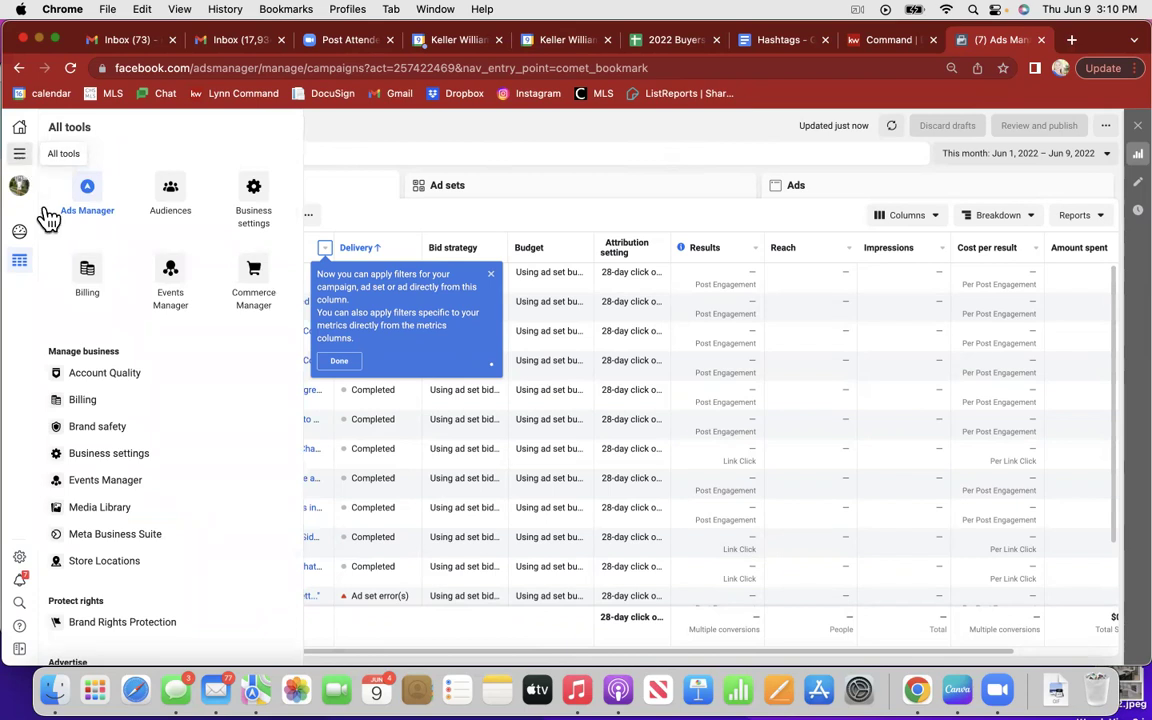
{"action": "left_click", "coordinate": [116, 468]}
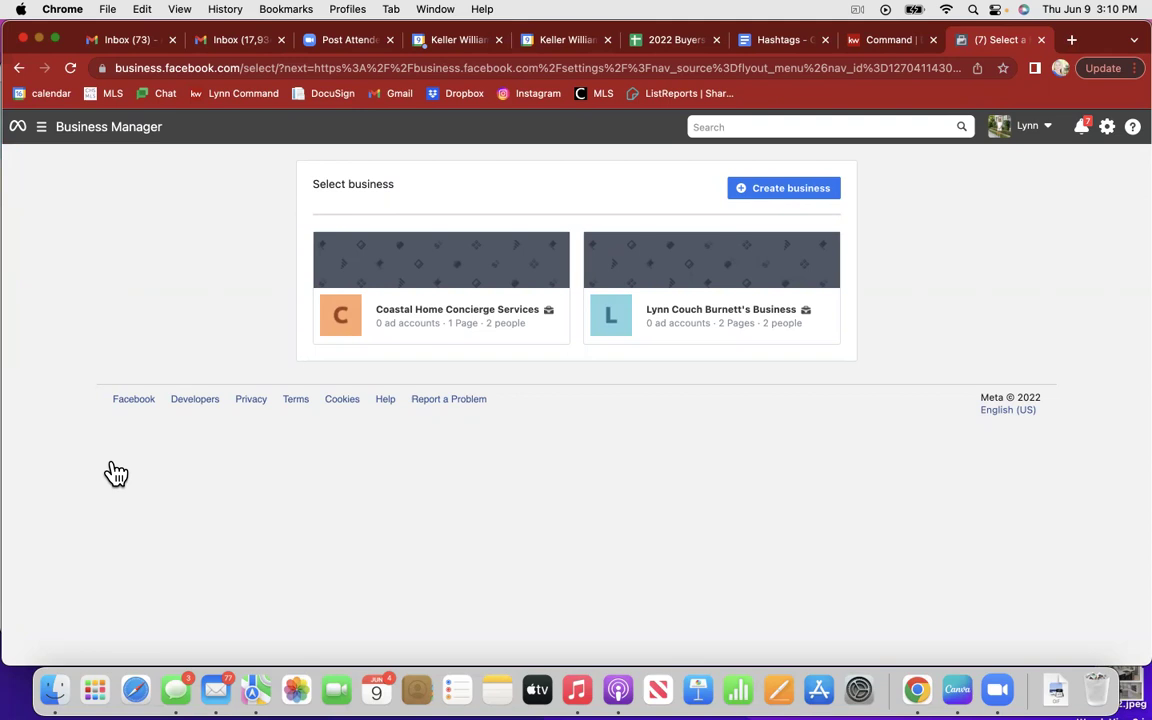
{"action": "left_click", "coordinate": [783, 191]}
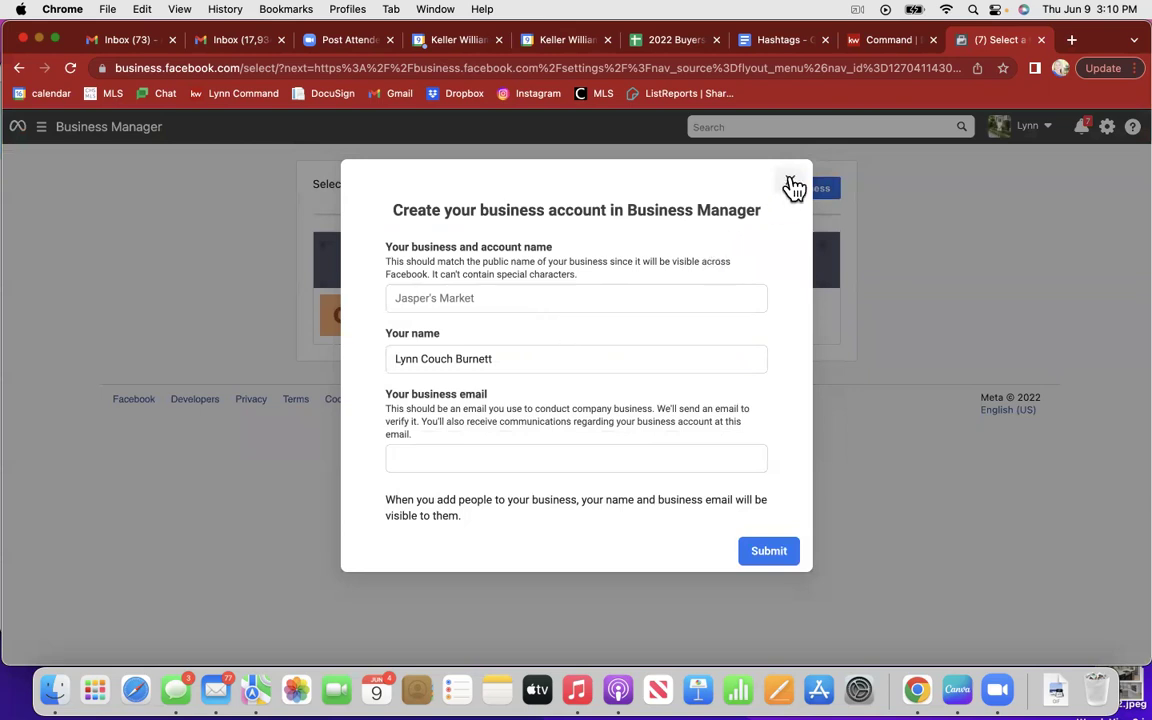
{"action": "left_click", "coordinate": [790, 181]}
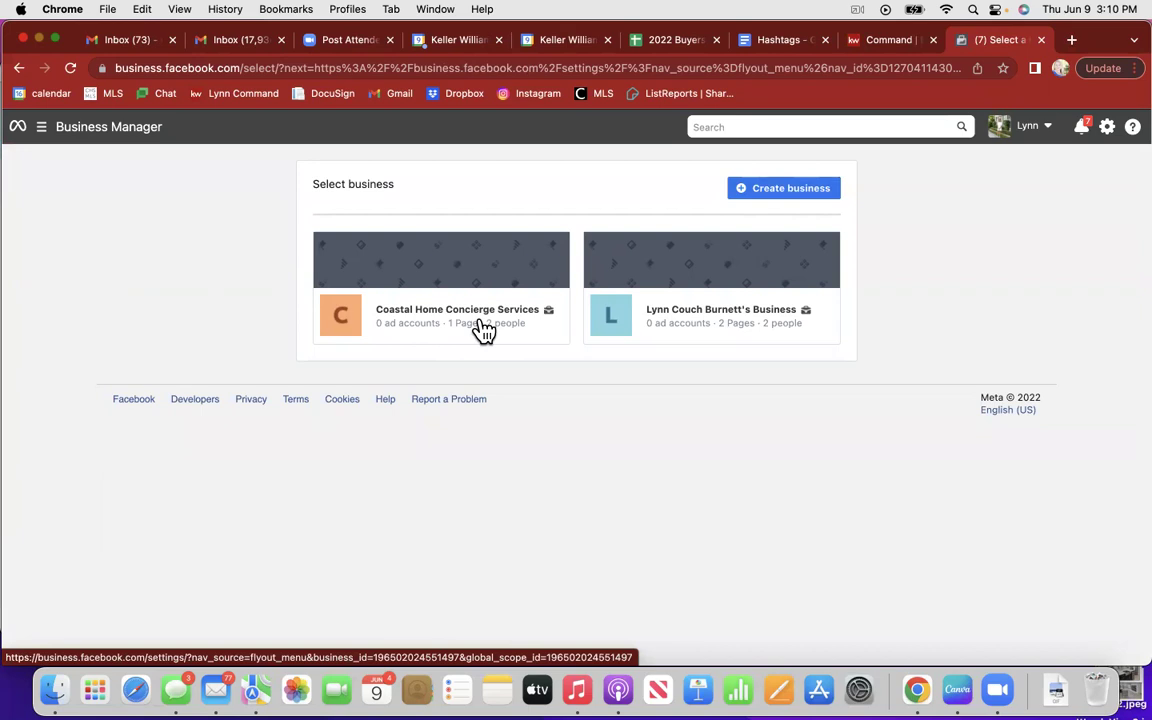
Step: Choose the Coastal Home Concierge Services business card to open its settings
{"action": "left_click", "coordinate": [484, 330]}
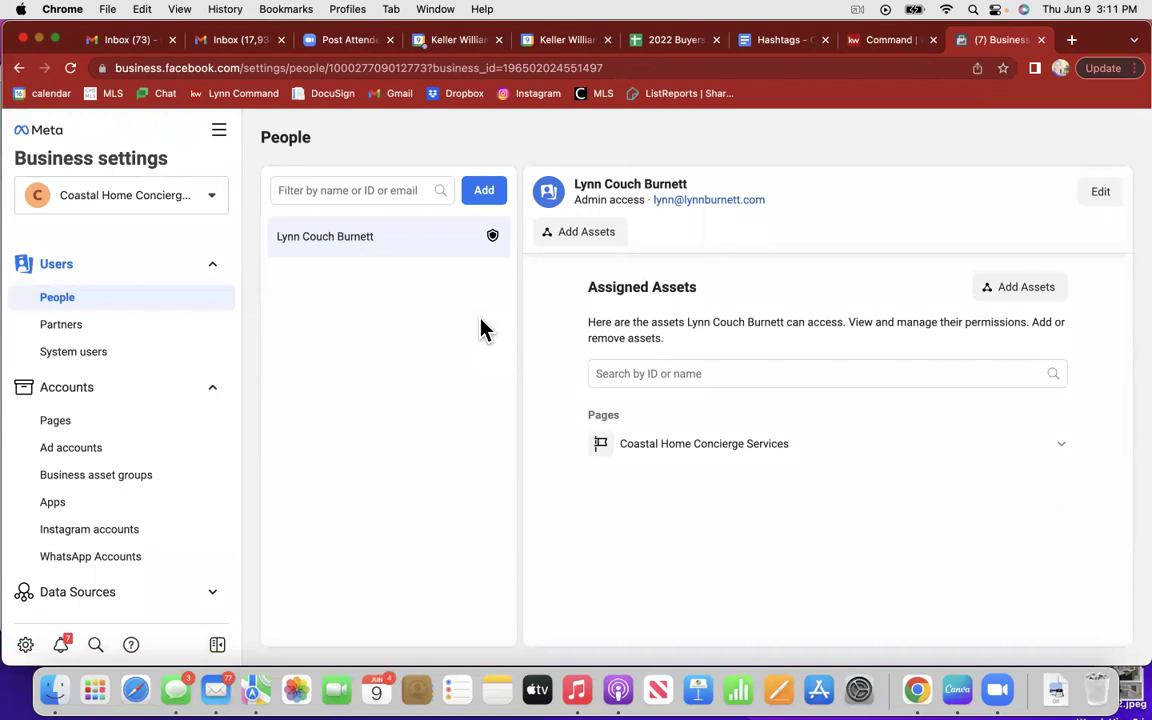
Step: Show the Chrome profile details from the toolbar avatar, then close them
{"action": "left_click", "coordinate": [1062, 70]}
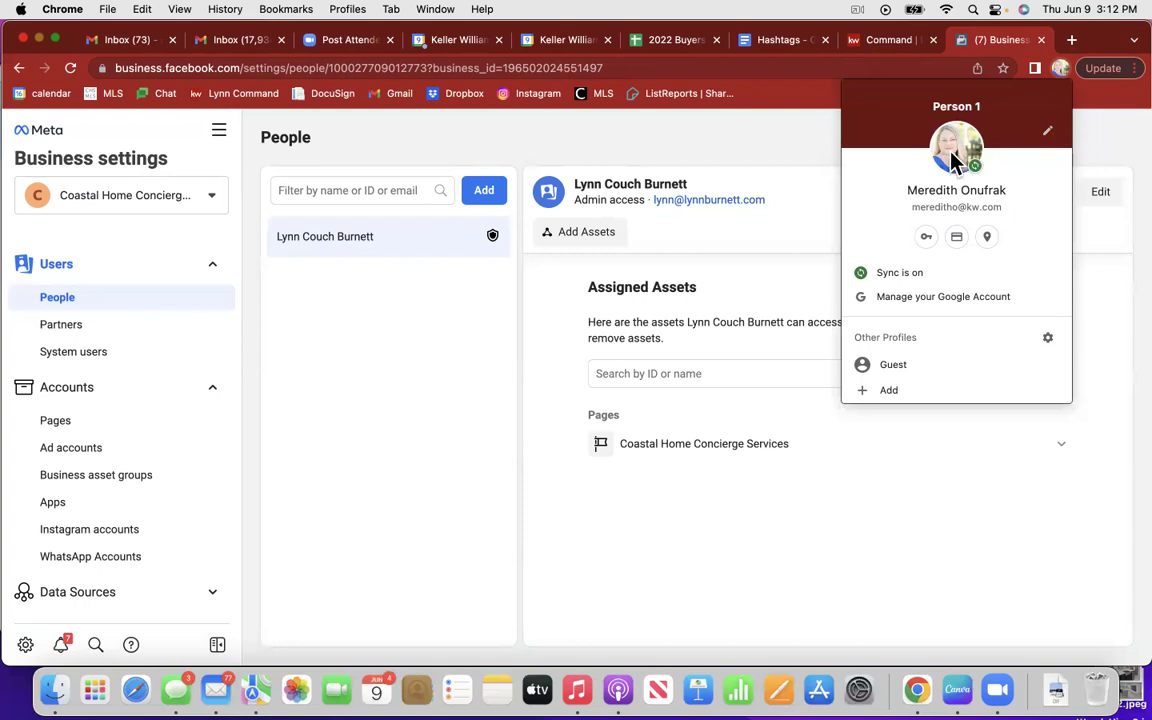
{"action": "left_click", "coordinate": [803, 138]}
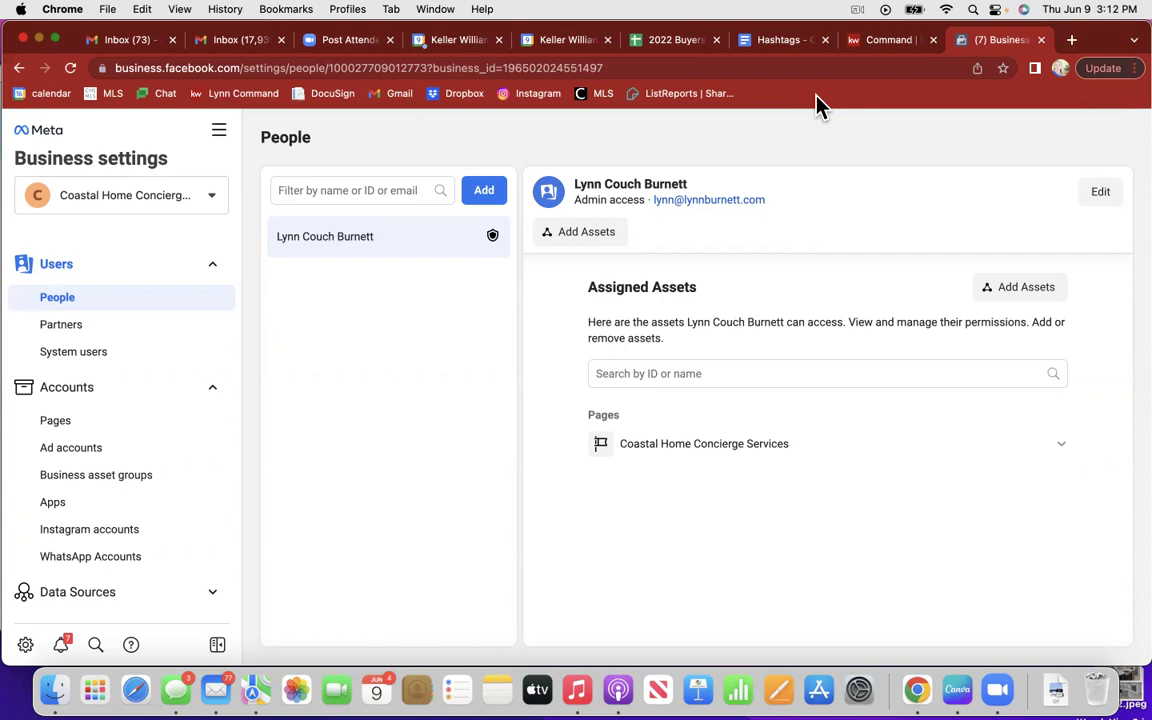
Step: Create a bookmarks-bar folder called 'FB Business Manager' via Add Folder
{"action": "right_click", "coordinate": [816, 97]}
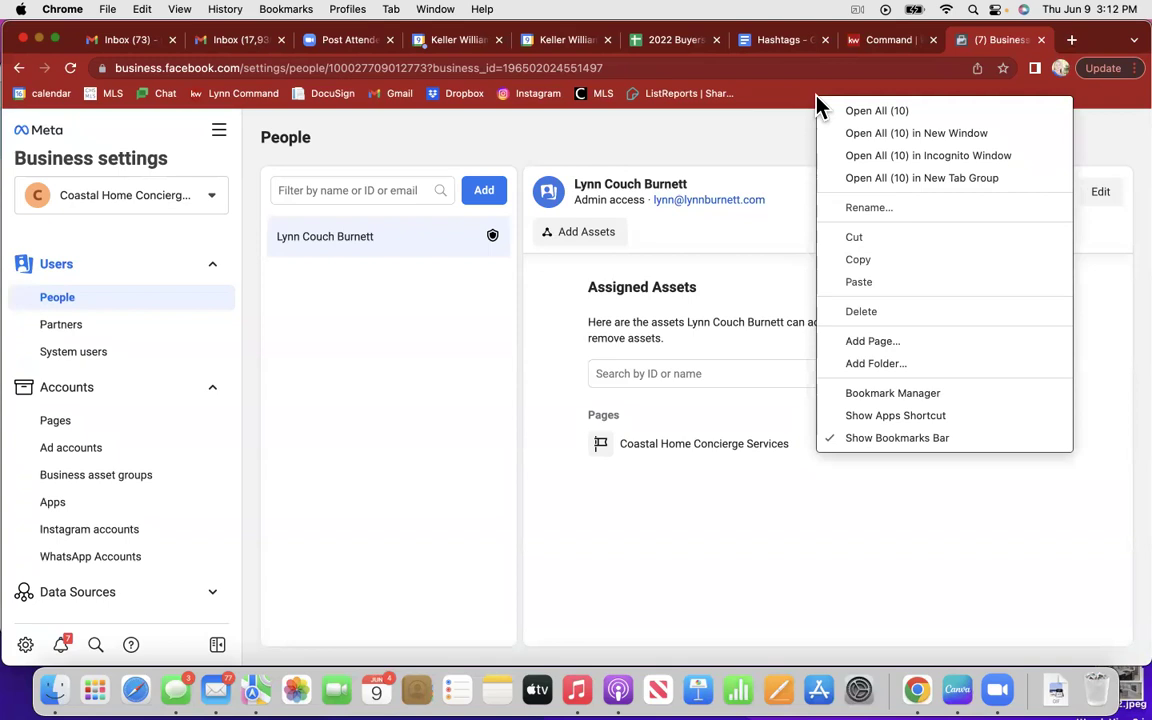
{"action": "left_click", "coordinate": [876, 364]}
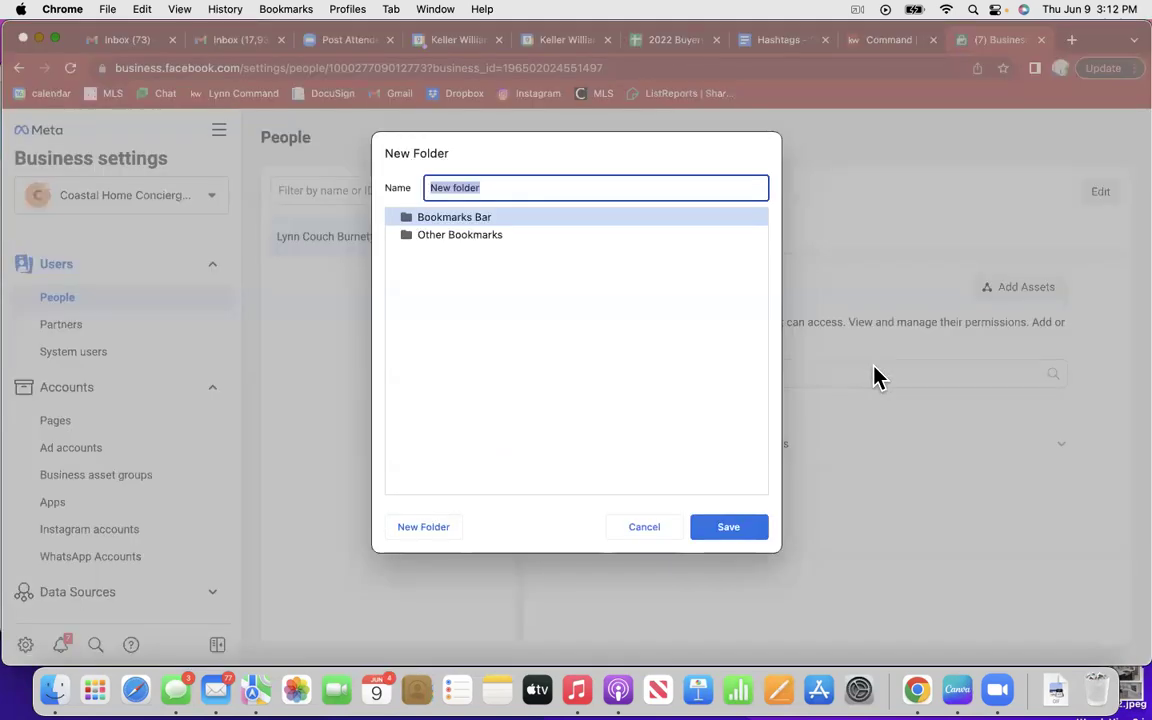
{"action": "type", "text": "FB"}
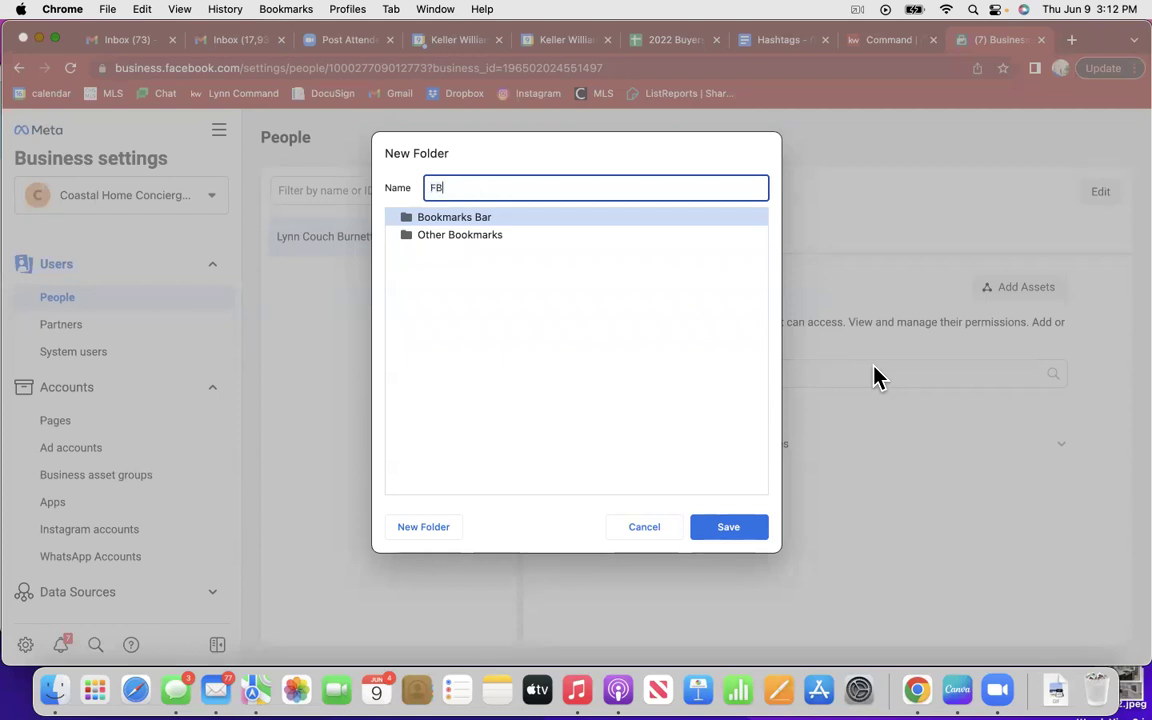
{"action": "type", "text": " Business Manager"}
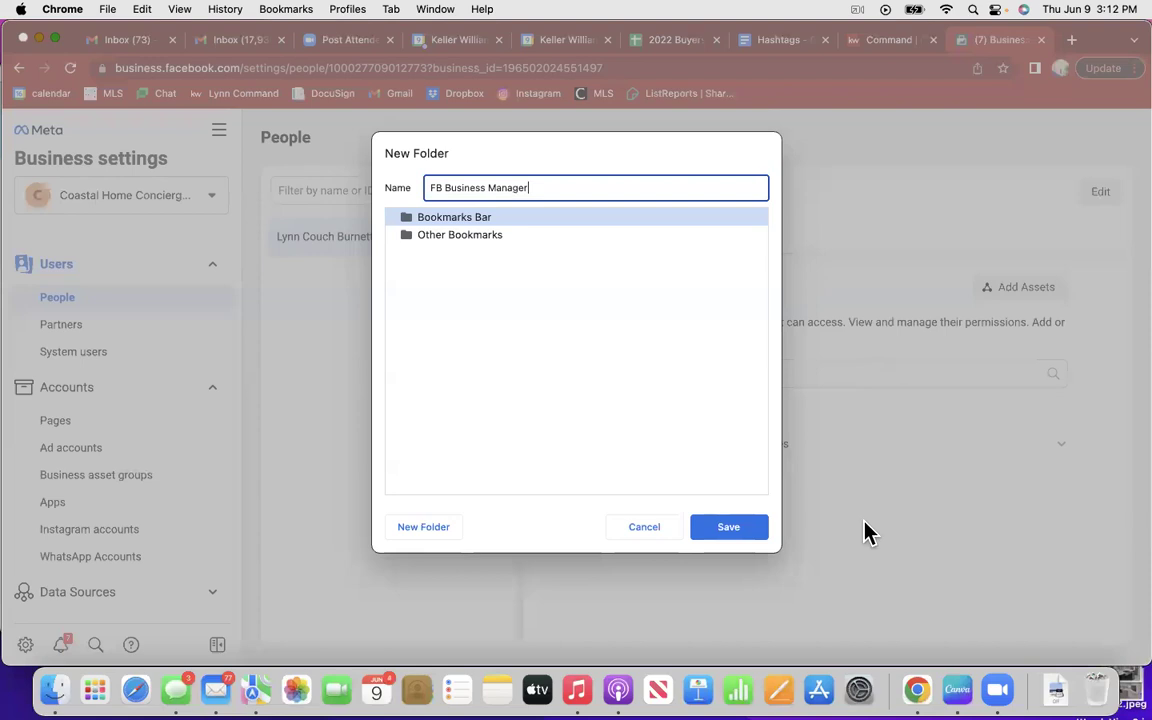
{"action": "left_click", "coordinate": [744, 532]}
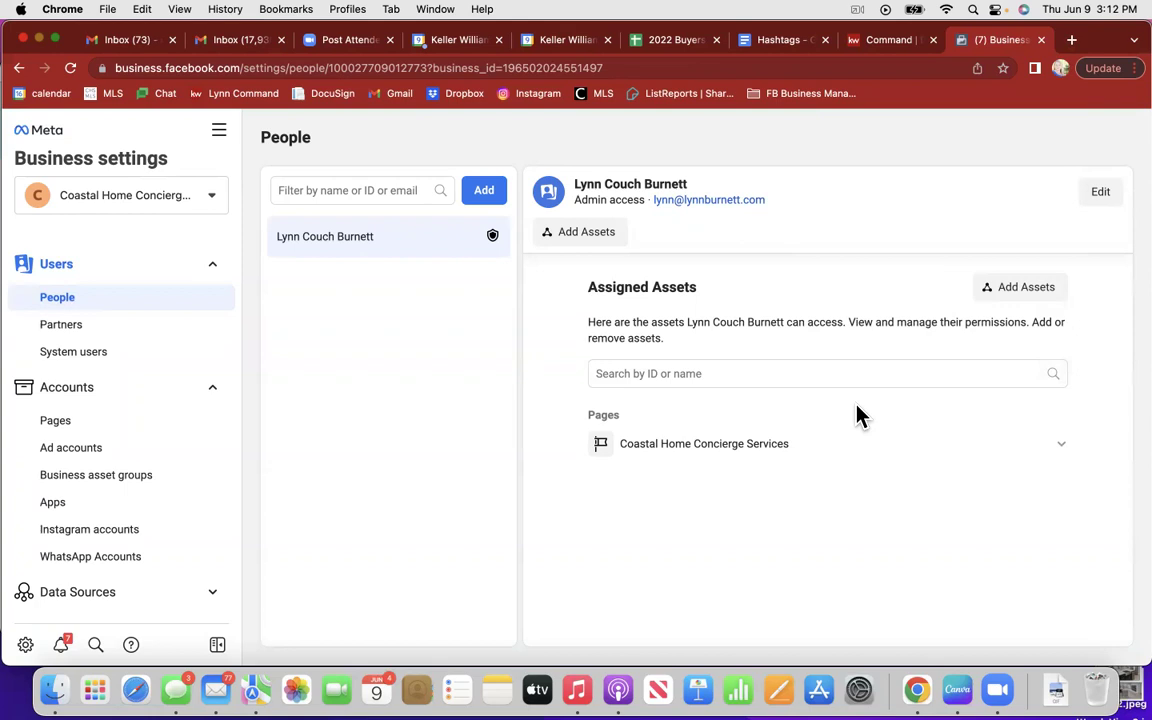
Step: Star this page as 'Business Settings', dropping the (7) prefix, in the FB Business Manager folder
{"action": "left_click", "coordinate": [1003, 69]}
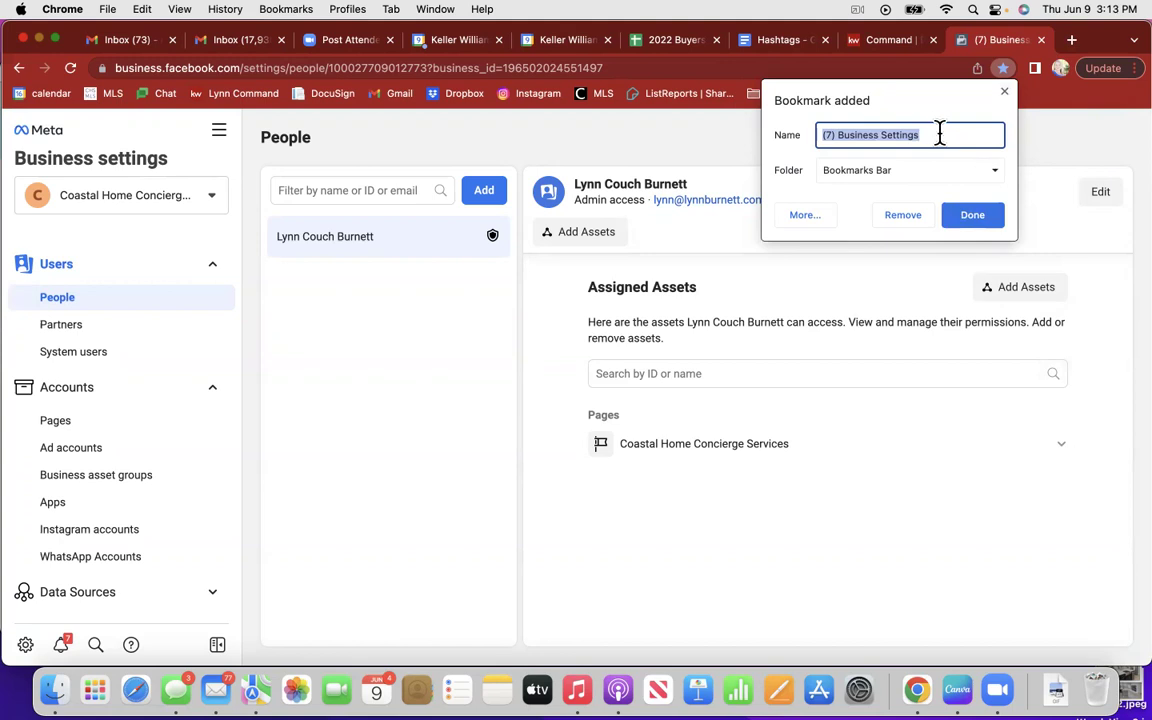
{"action": "left_click", "coordinate": [837, 140]}
{"action": "key", "text": "BackSpace"}
{"action": "key", "text": "BackSpace"}
{"action": "key", "text": "BackSpace"}
{"action": "key", "text": "BackSpace"}
{"action": "left_click", "coordinate": [993, 172]}
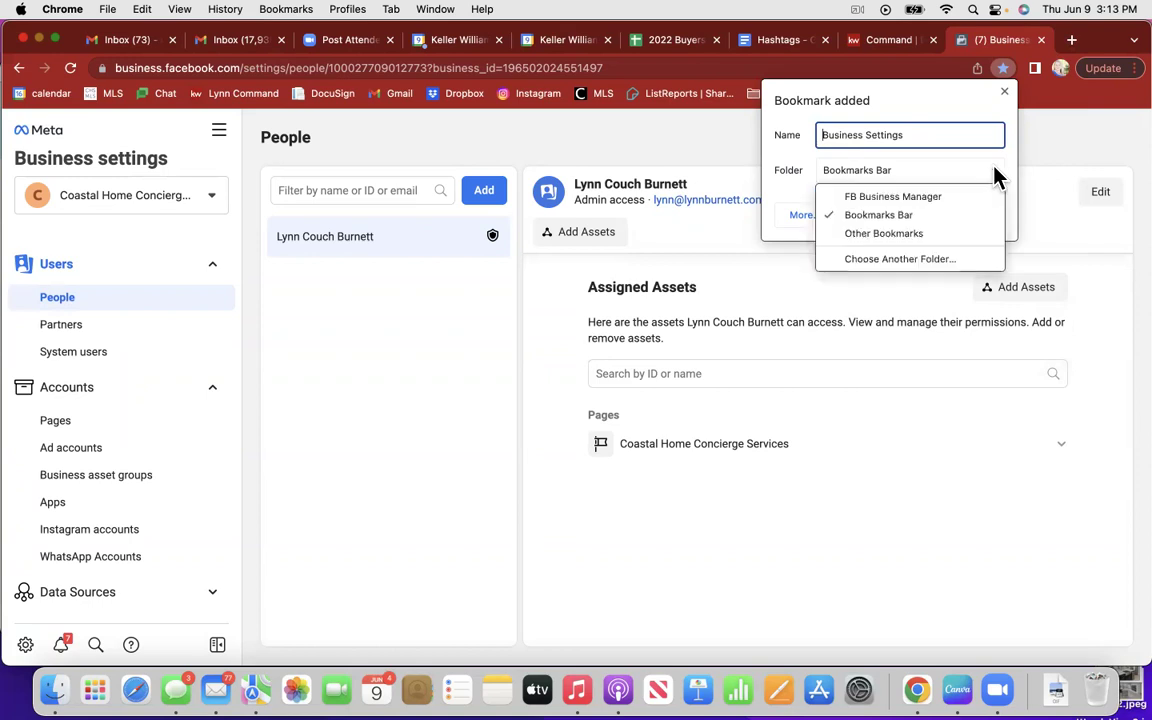
{"action": "left_click", "coordinate": [953, 197]}
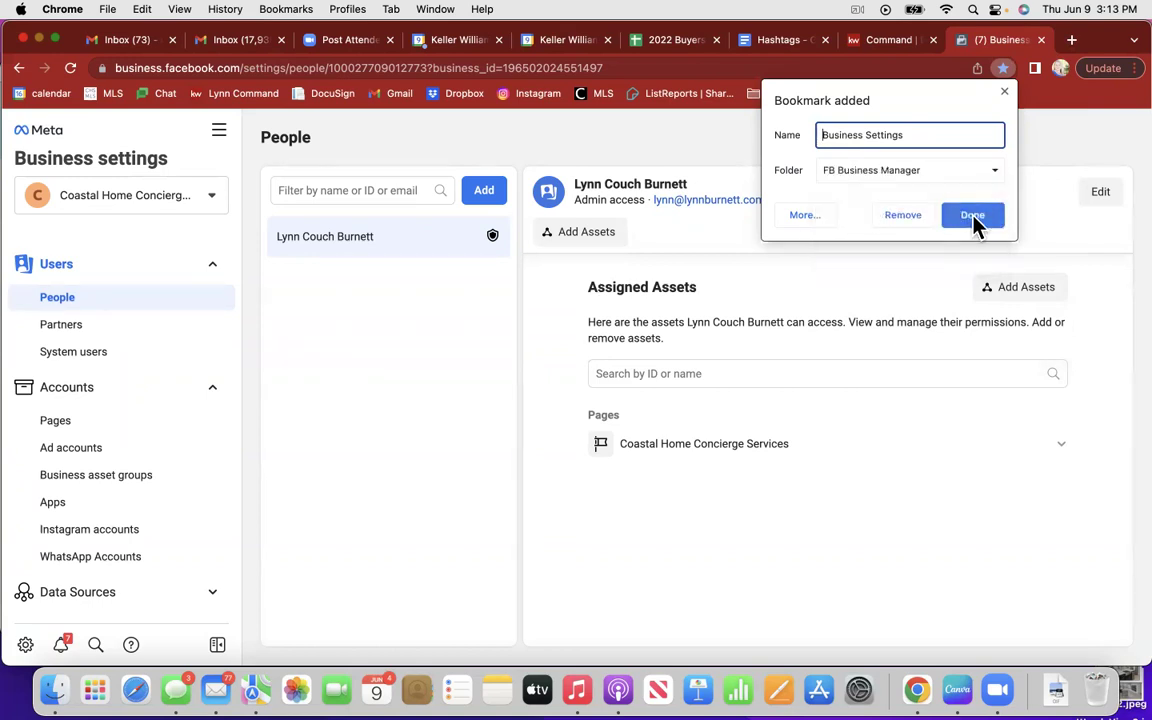
{"action": "left_click", "coordinate": [971, 220]}
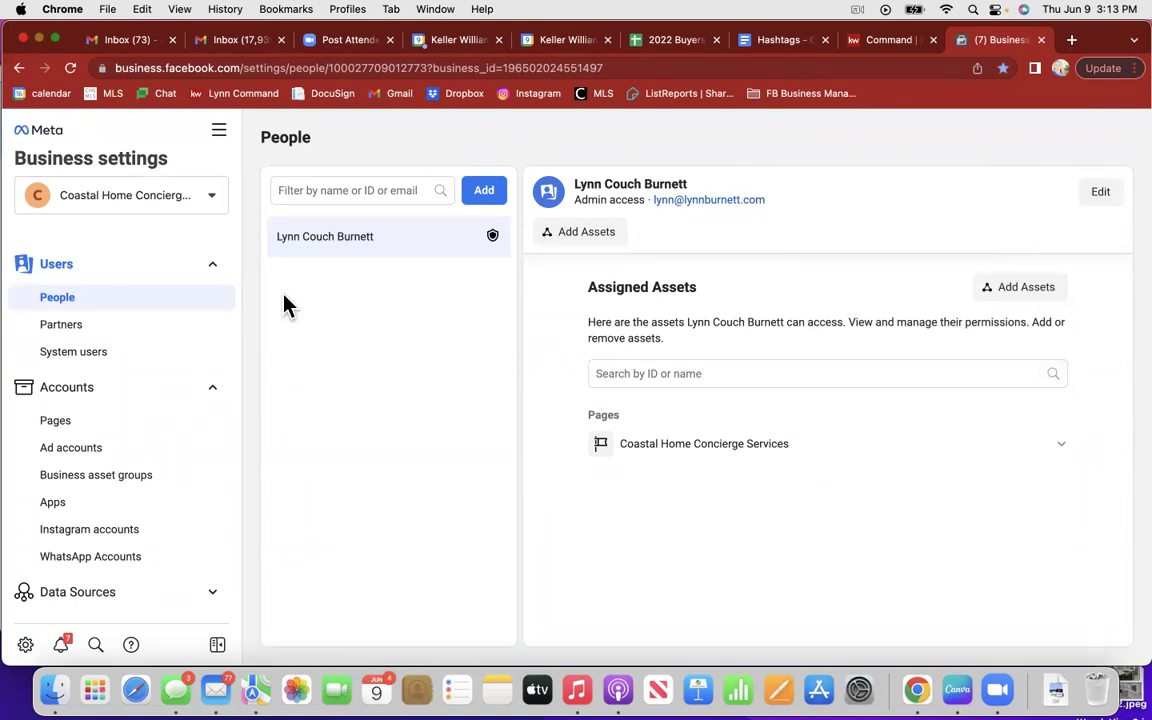
Step: Remove the non-business person from the Coastal Home Concierge Services page in Pages
{"action": "left_click", "coordinate": [65, 422]}
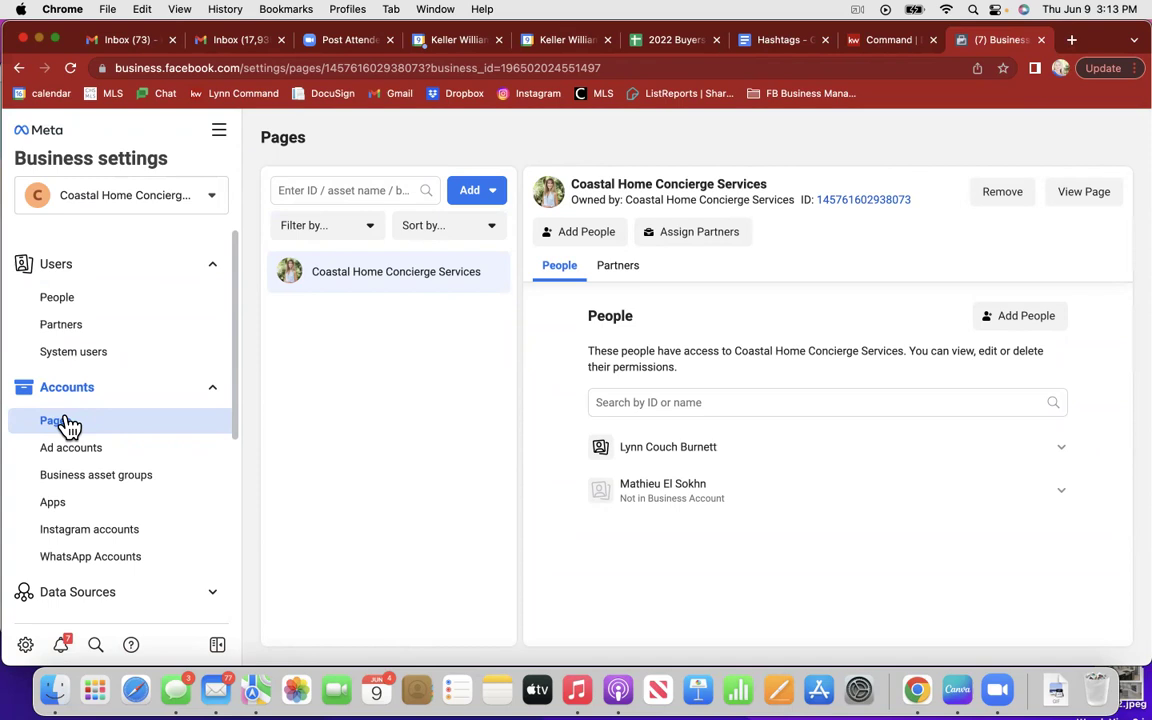
{"action": "left_click", "coordinate": [1062, 493]}
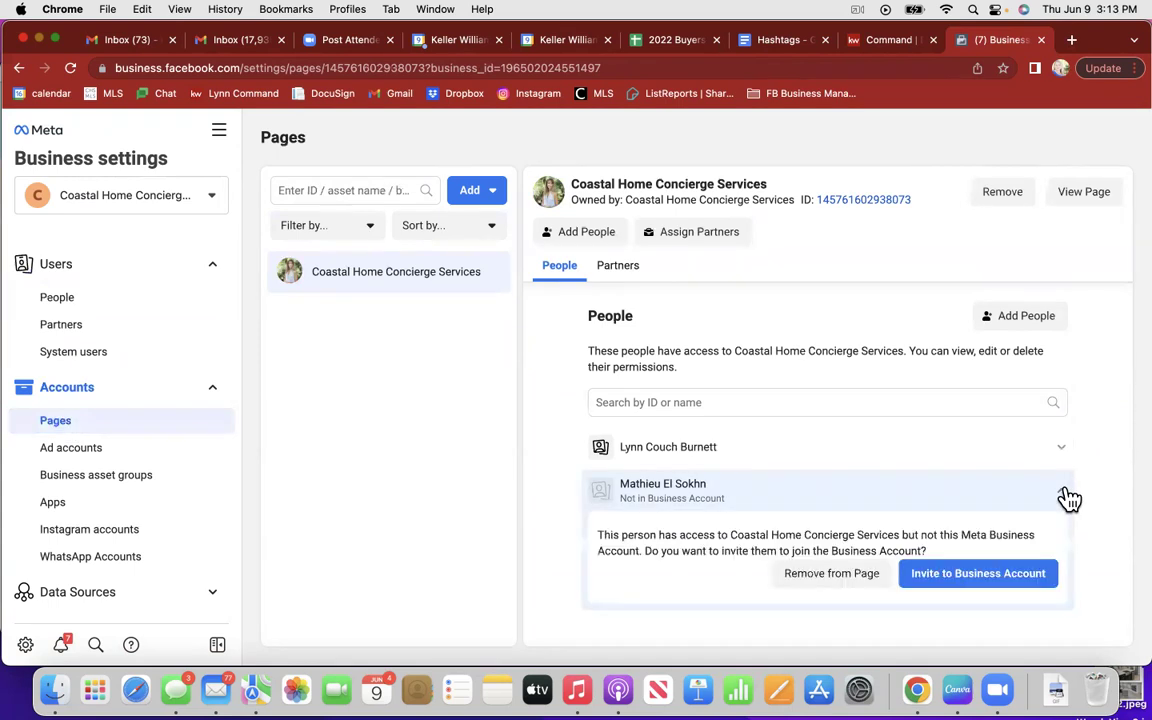
{"action": "left_click", "coordinate": [860, 575]}
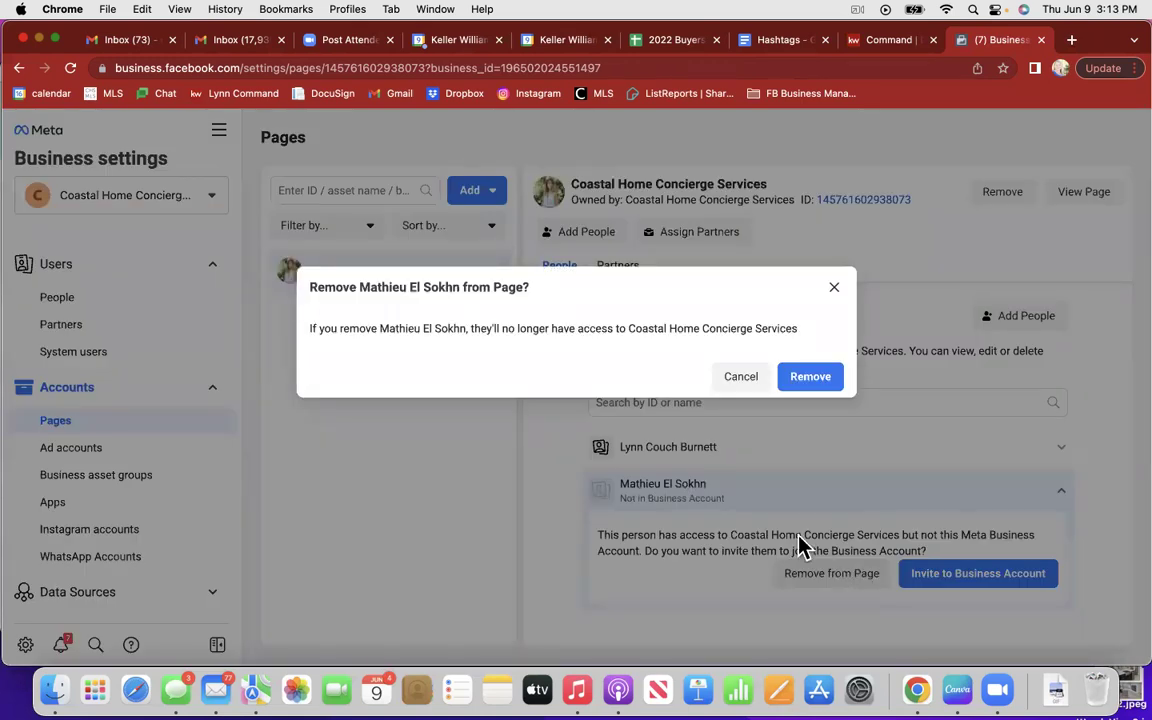
{"action": "left_click", "coordinate": [812, 378]}
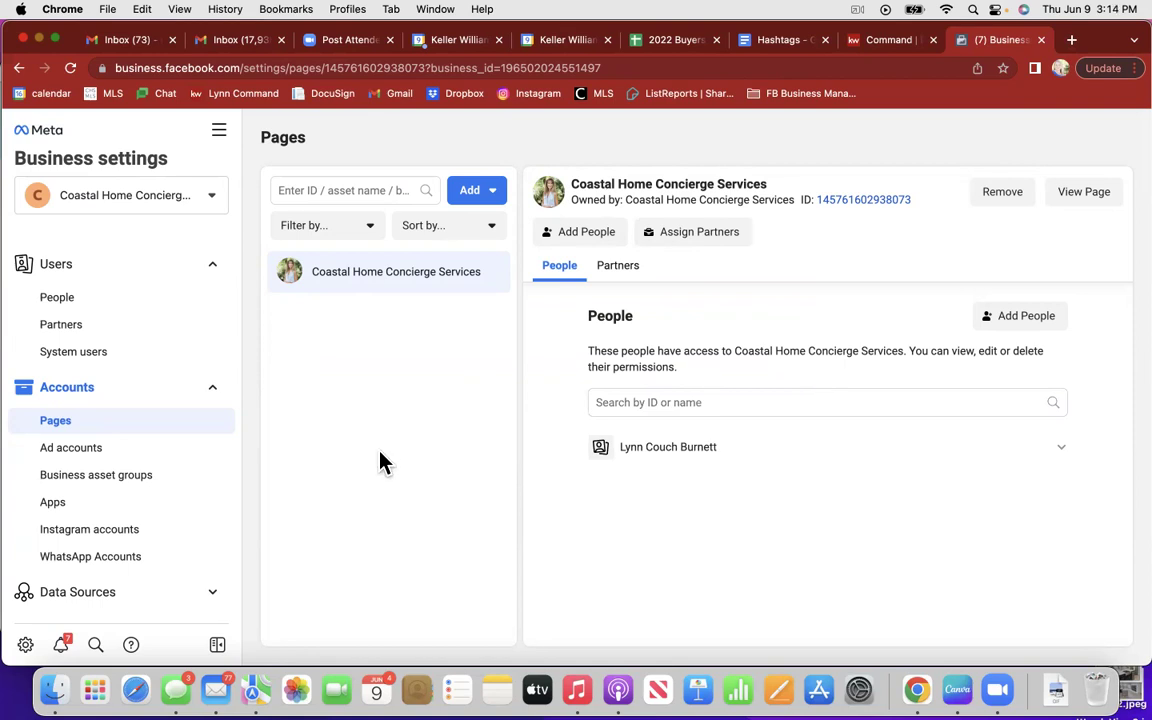
{"action": "left_click", "coordinate": [118, 456]}
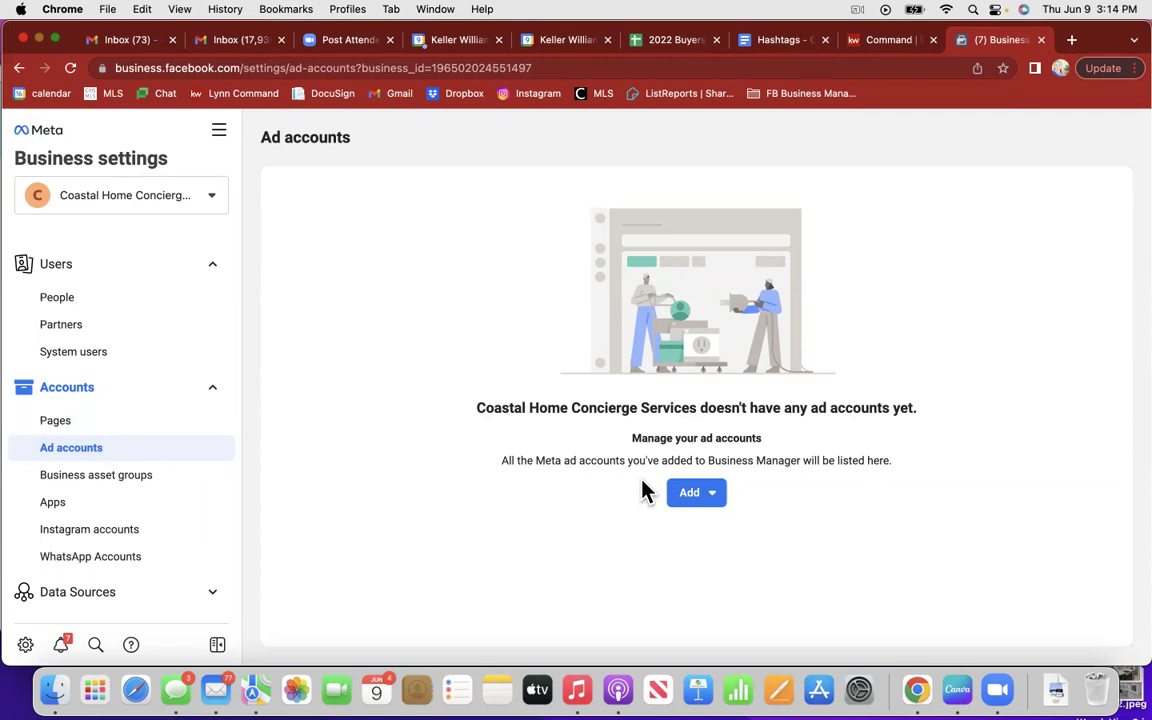
Step: Choose Create a new ad account from the Add menu on the Ad accounts page
{"action": "left_click", "coordinate": [727, 499]}
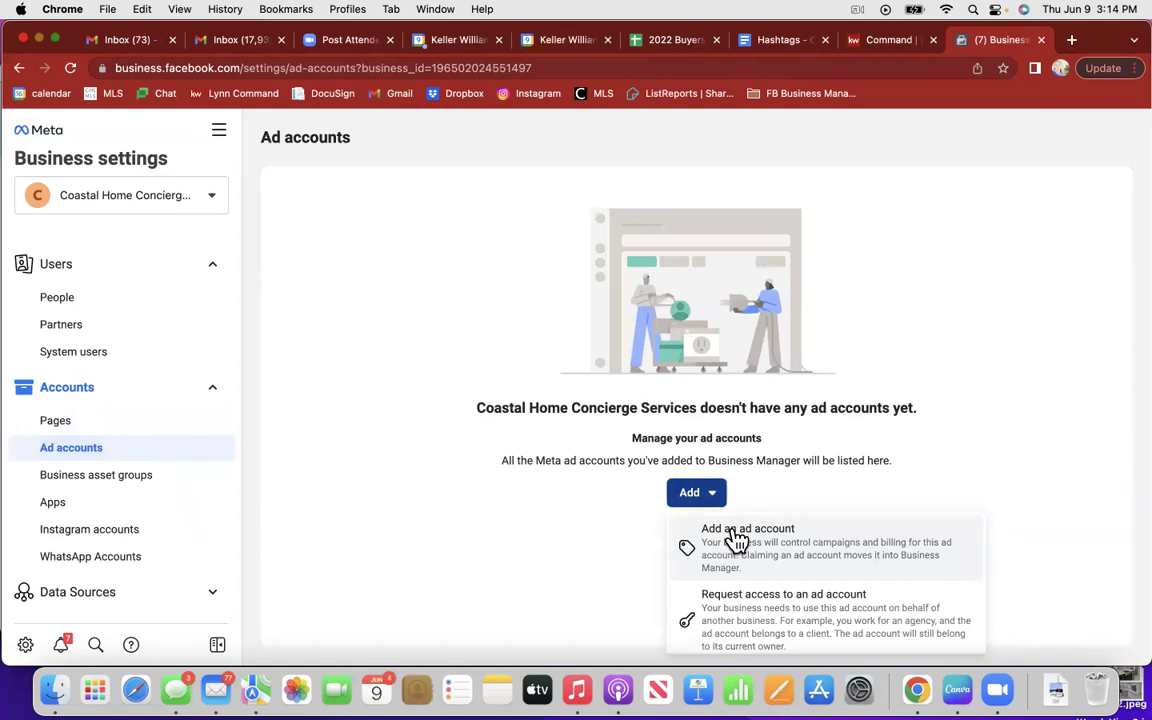
{"action": "scroll", "coordinate": [737, 541], "scroll_direction": "down", "scroll_amount": 3}
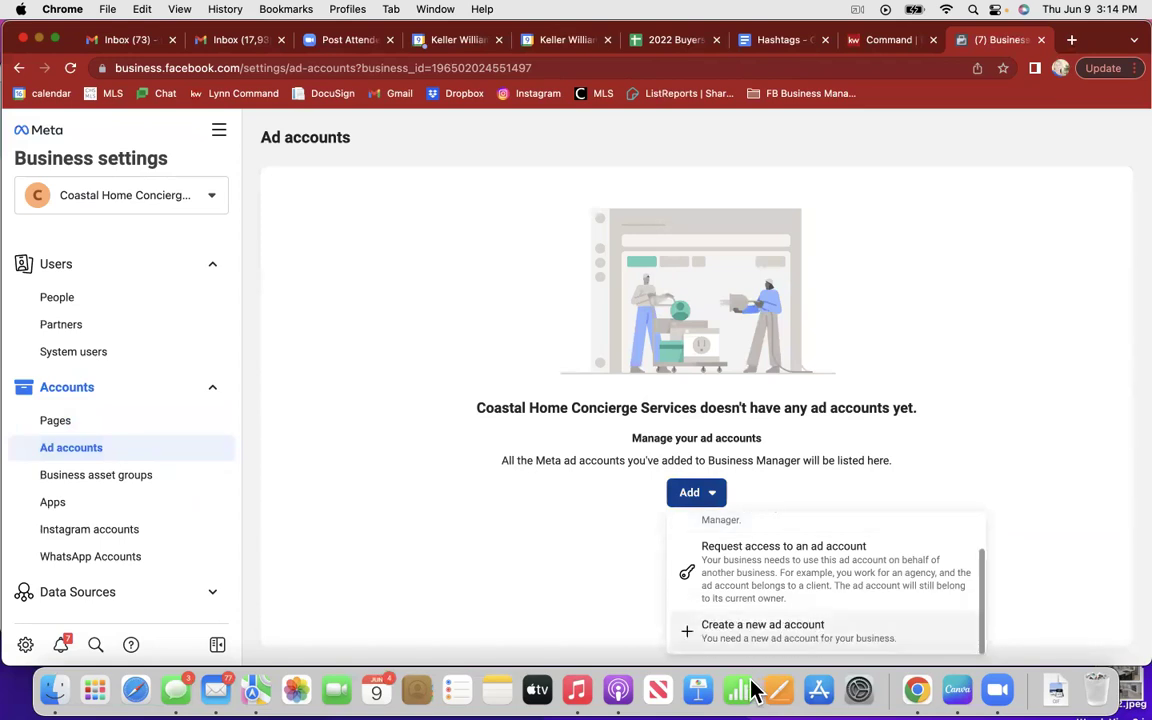
{"action": "left_click", "coordinate": [786, 637]}
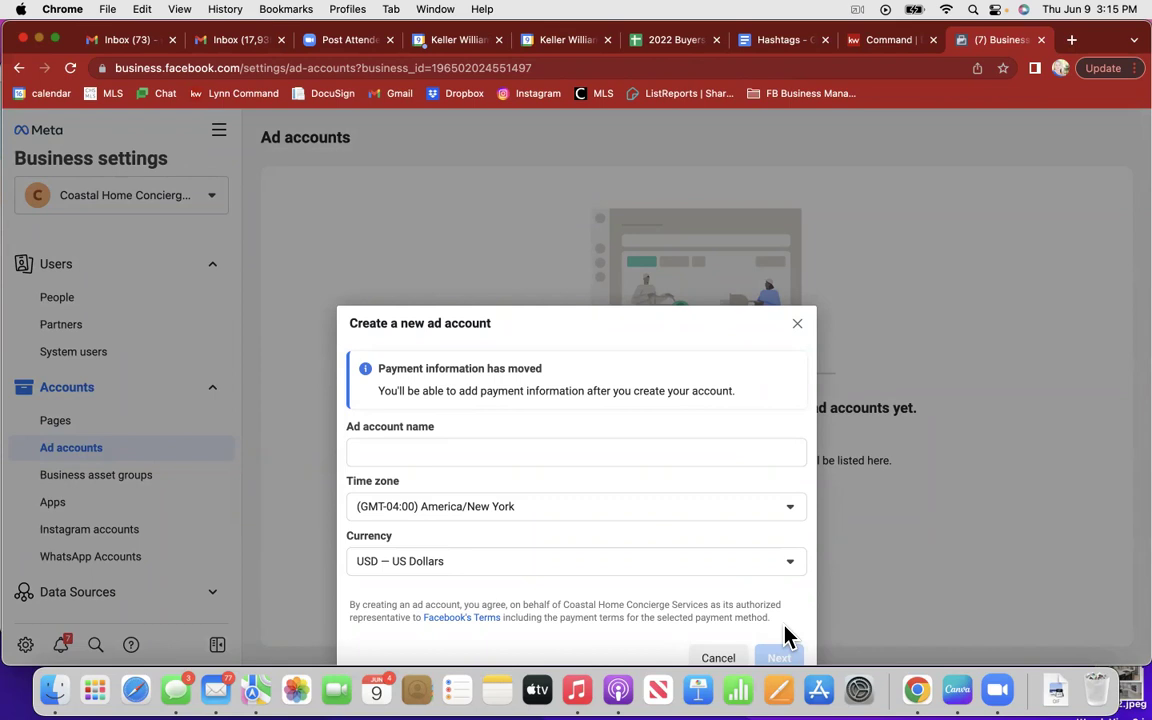
Step: Name the new ad account 'Coastal Property Shop' and continue
{"action": "left_click", "coordinate": [402, 449]}
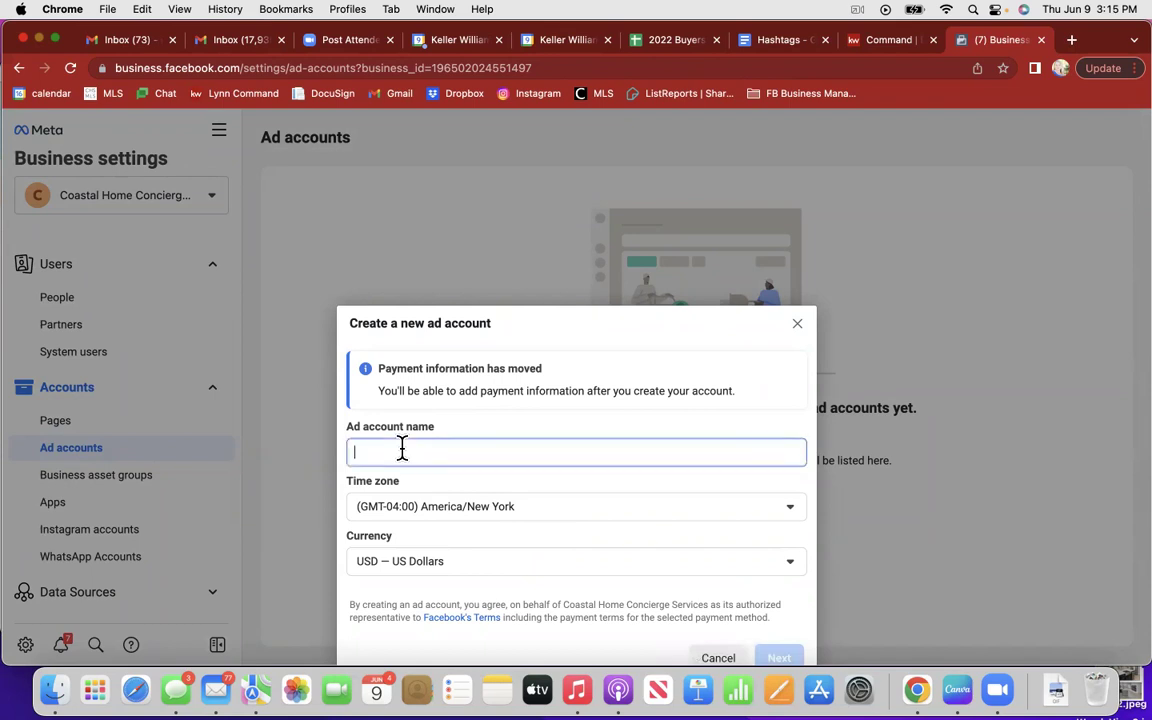
{"action": "type", "text": "Coastal Proepr"}
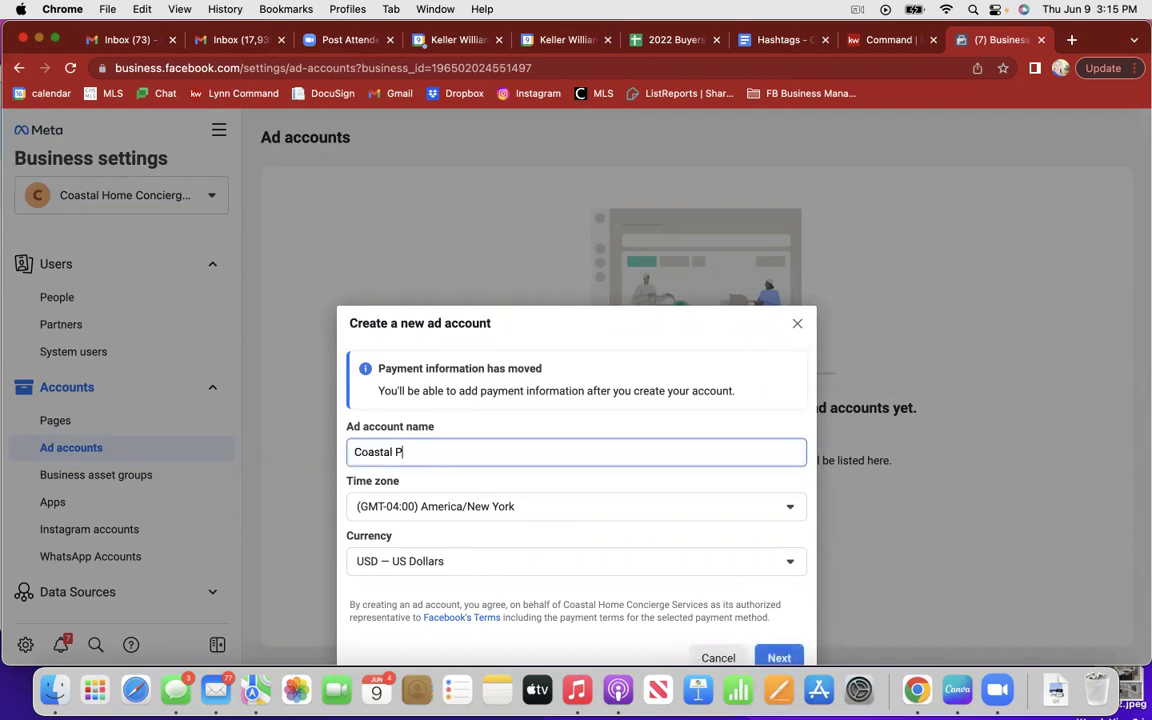
{"action": "key", "text": "BackSpace"}
{"action": "key", "text": "BackSpace"}
{"action": "key", "text": "BackSpace"}
{"action": "type", "text": "perty Shop"}
{"action": "left_click", "coordinate": [783, 660]}
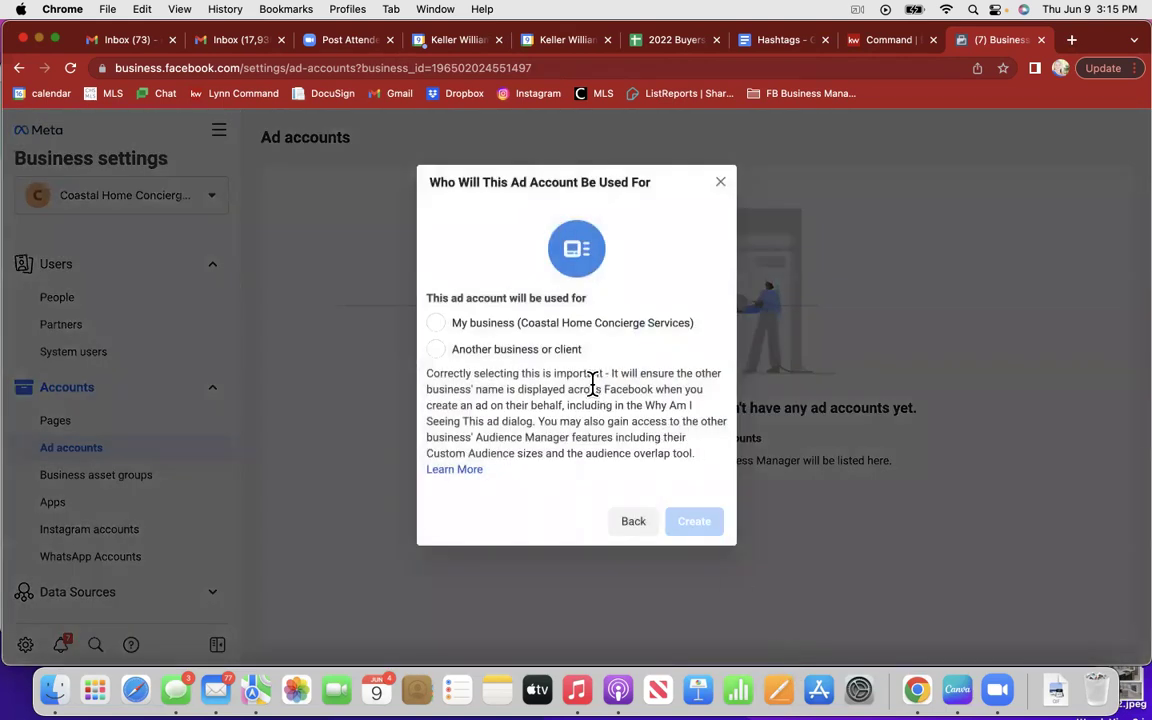
Step: Mark the ad account as for this business and give the person full Manage Ad Account control
{"action": "left_click", "coordinate": [437, 325]}
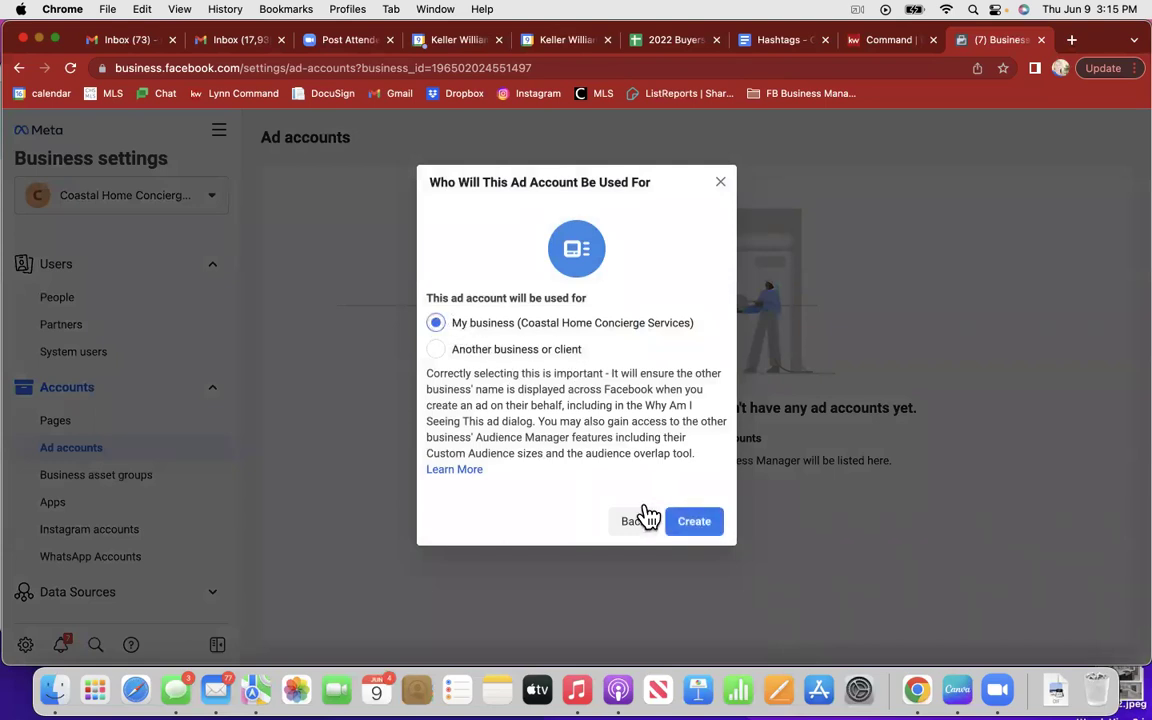
{"action": "left_click", "coordinate": [692, 522]}
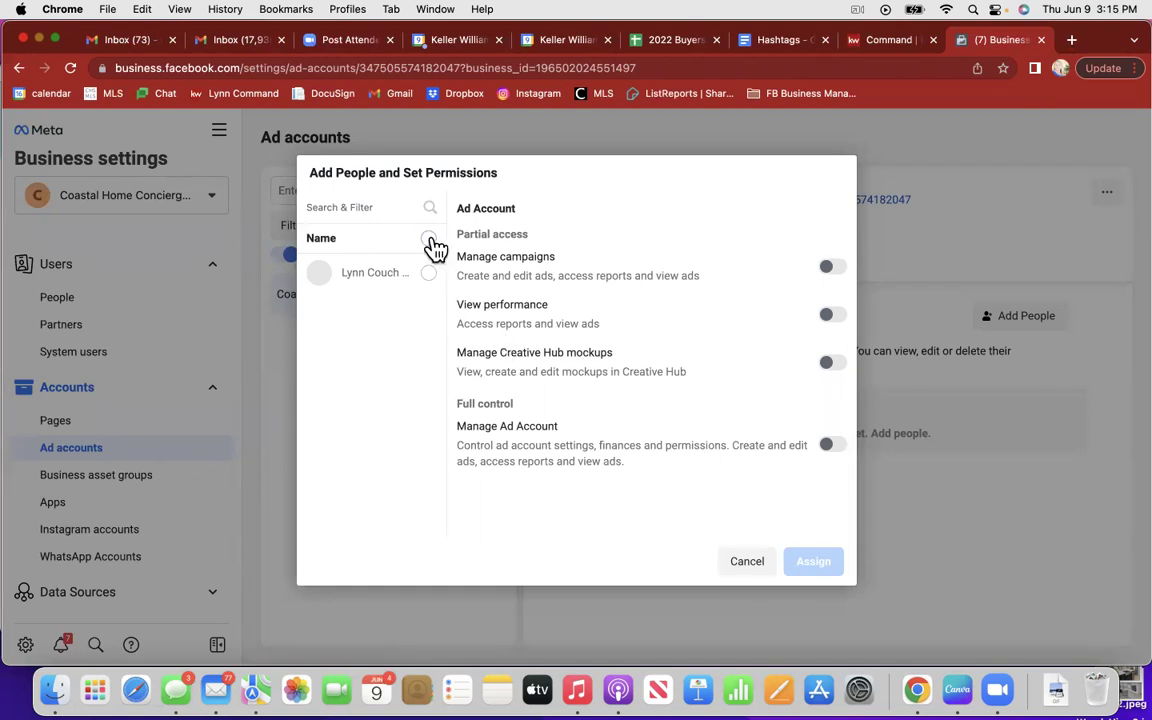
{"action": "left_click", "coordinate": [430, 274]}
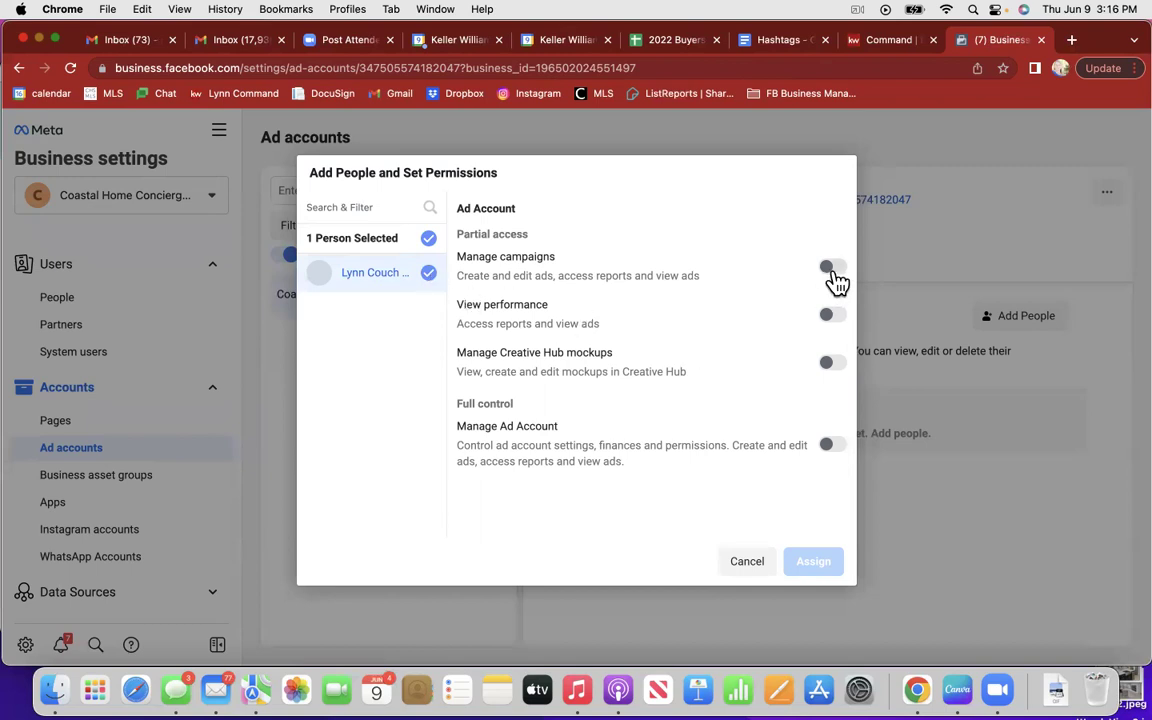
{"action": "left_click", "coordinate": [836, 270]}
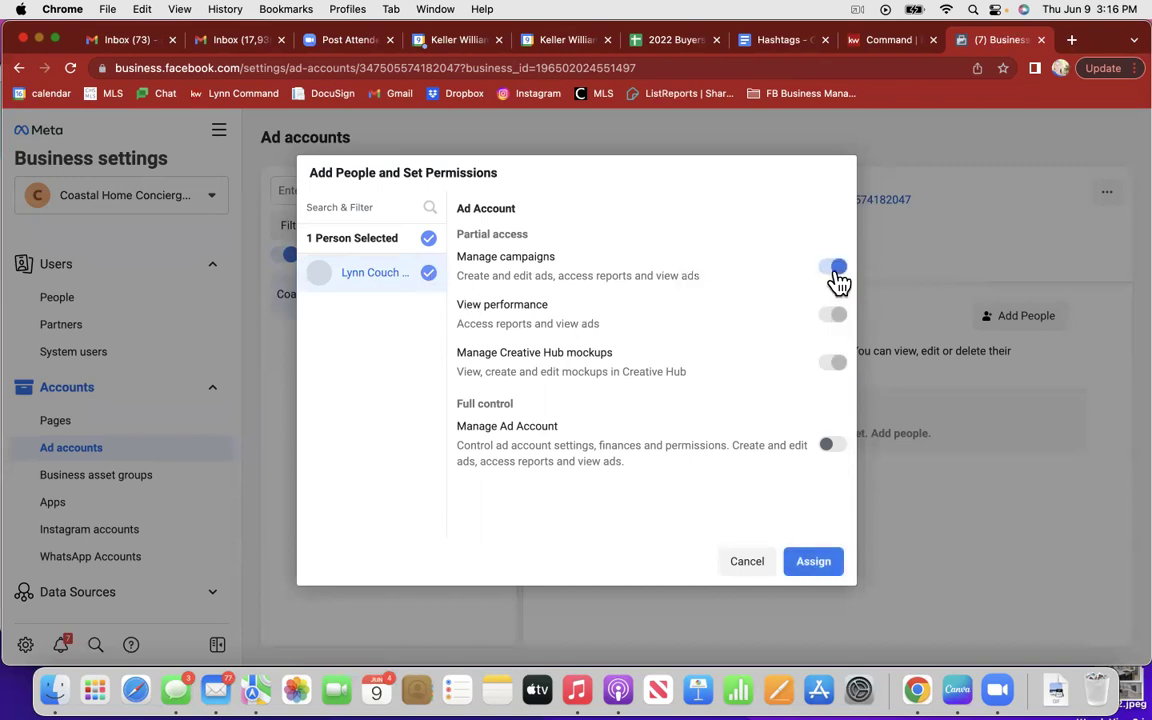
{"action": "left_click", "coordinate": [837, 272]}
{"action": "left_click", "coordinate": [834, 446]}
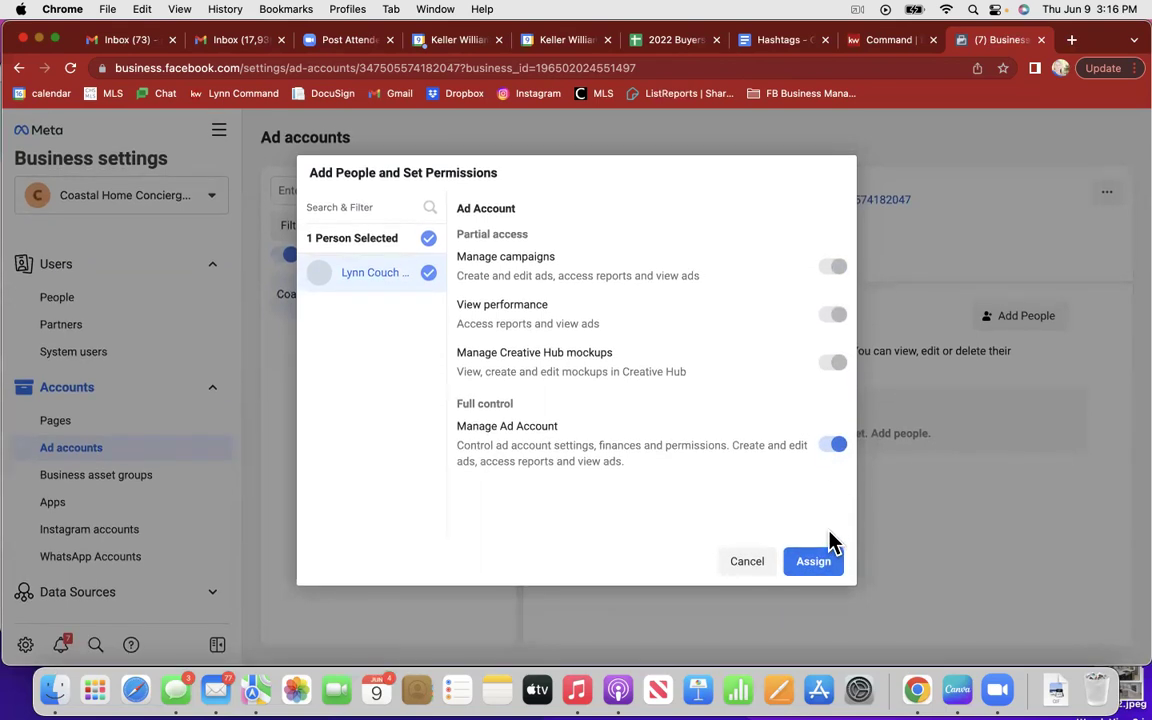
{"action": "left_click", "coordinate": [820, 566]}
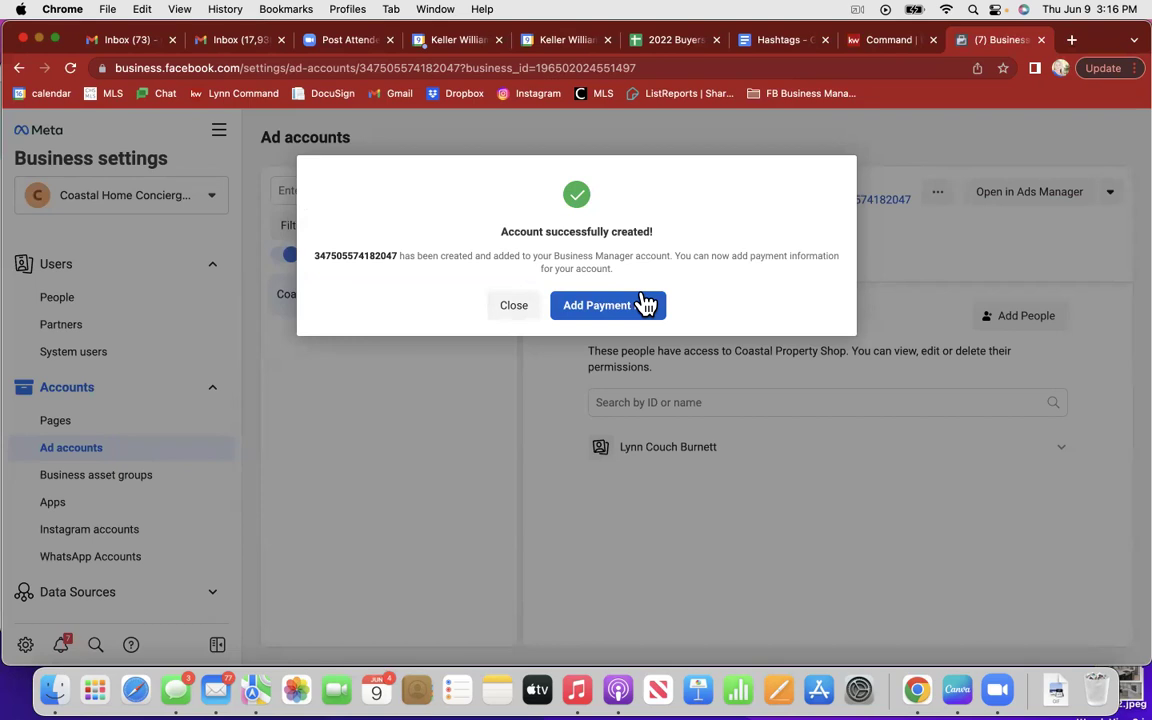
Step: Save the payment info with United States, US Dollars and Eastern Time
{"action": "left_click", "coordinate": [645, 304]}
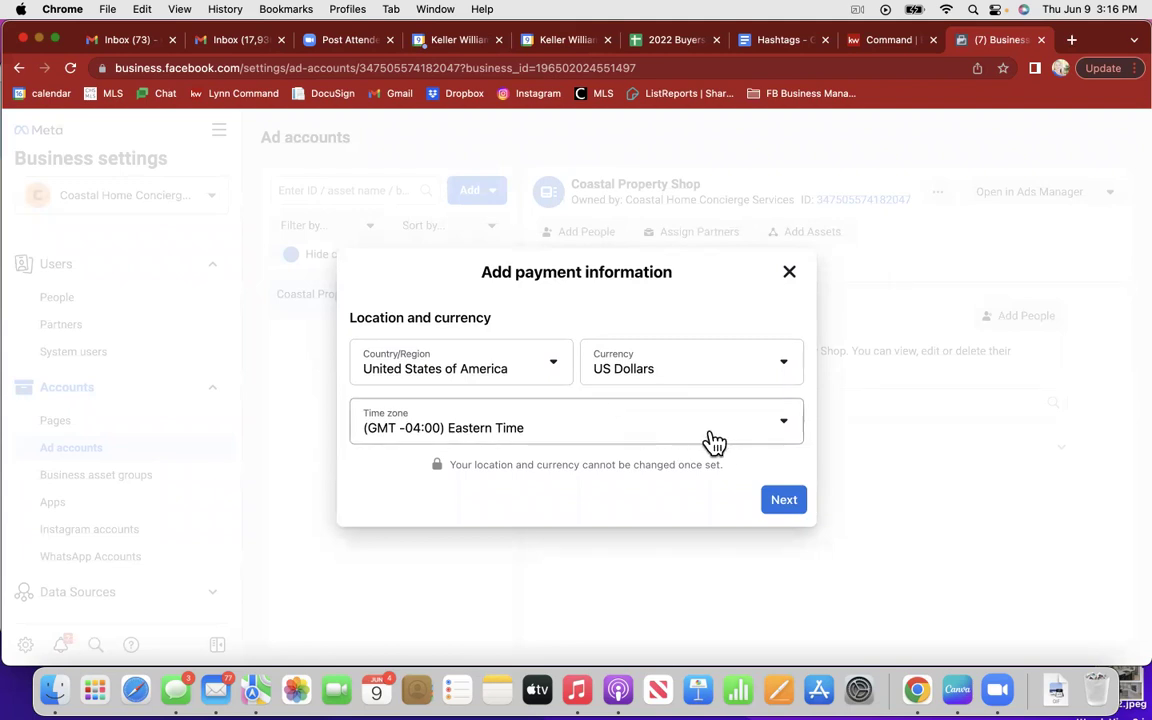
{"action": "left_click", "coordinate": [784, 499]}
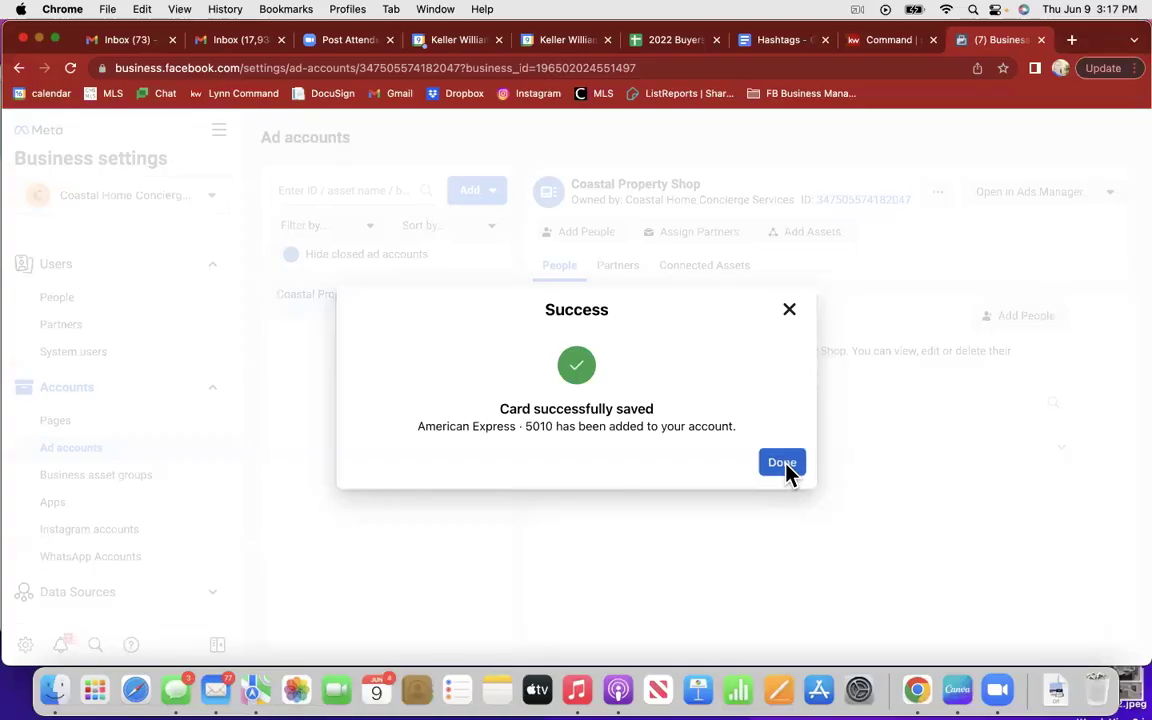
{"action": "left_click", "coordinate": [783, 465]}
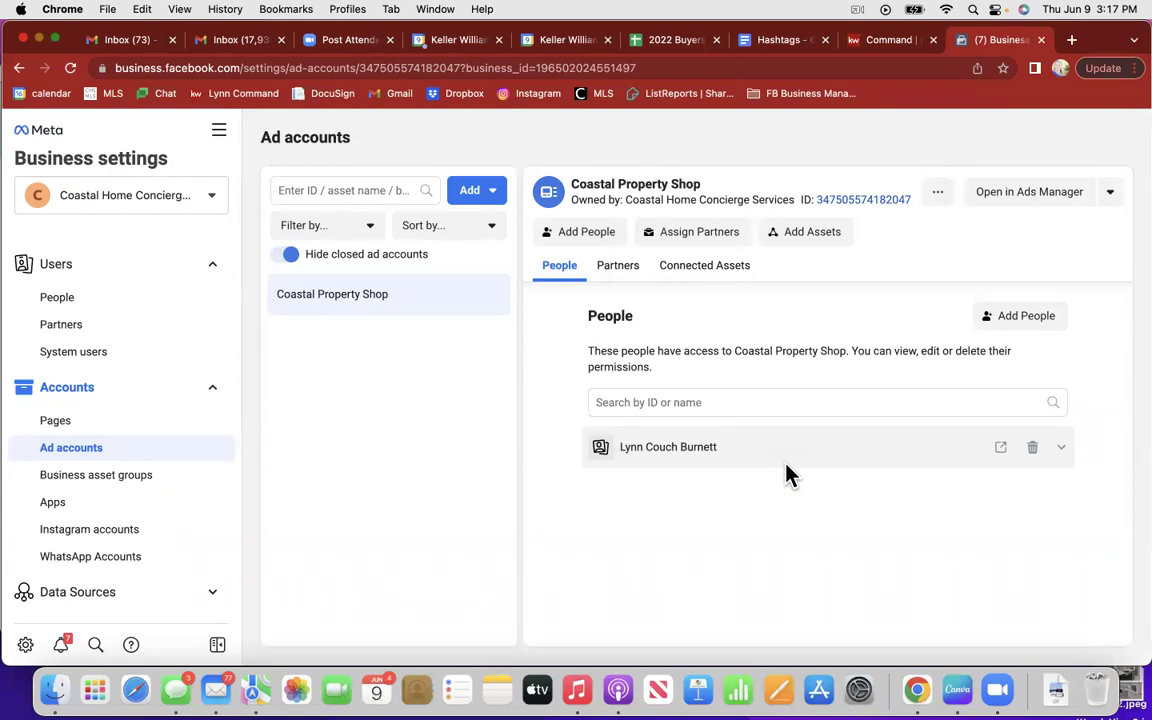
Step: Bookmark the page as 'Ad Accounts' in the FB Business Manager folder, then view Instagram accounts
{"action": "left_click", "coordinate": [1004, 69]}
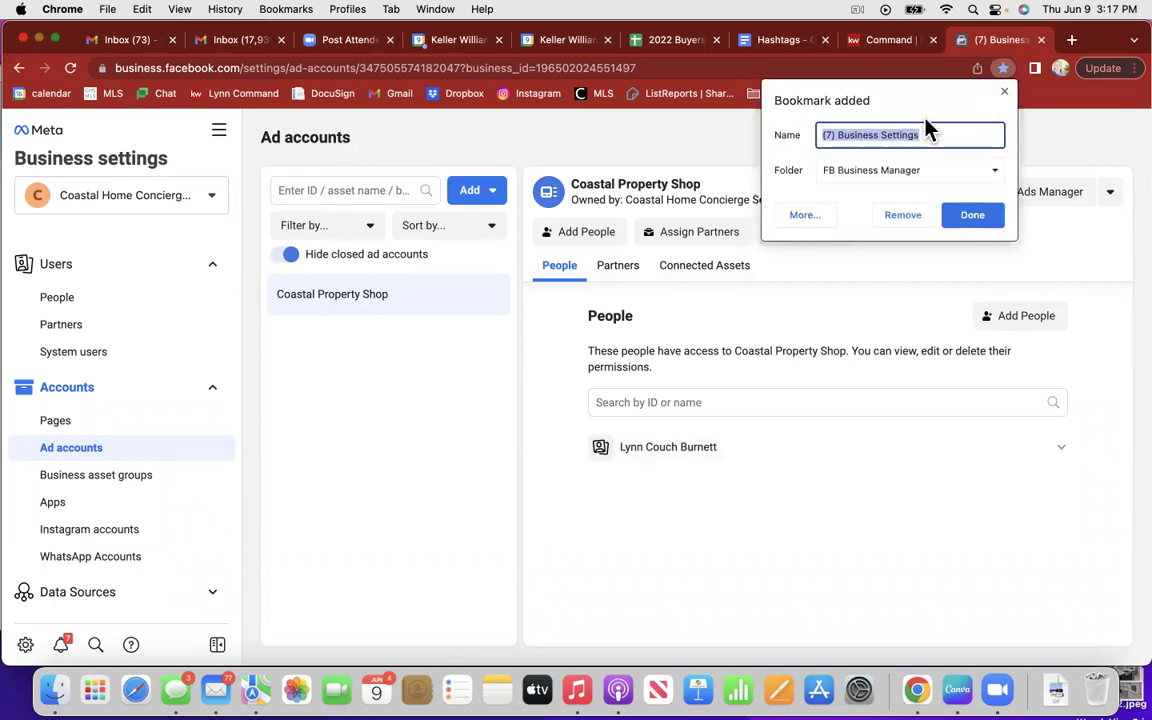
{"action": "type", "text": "Ad "}
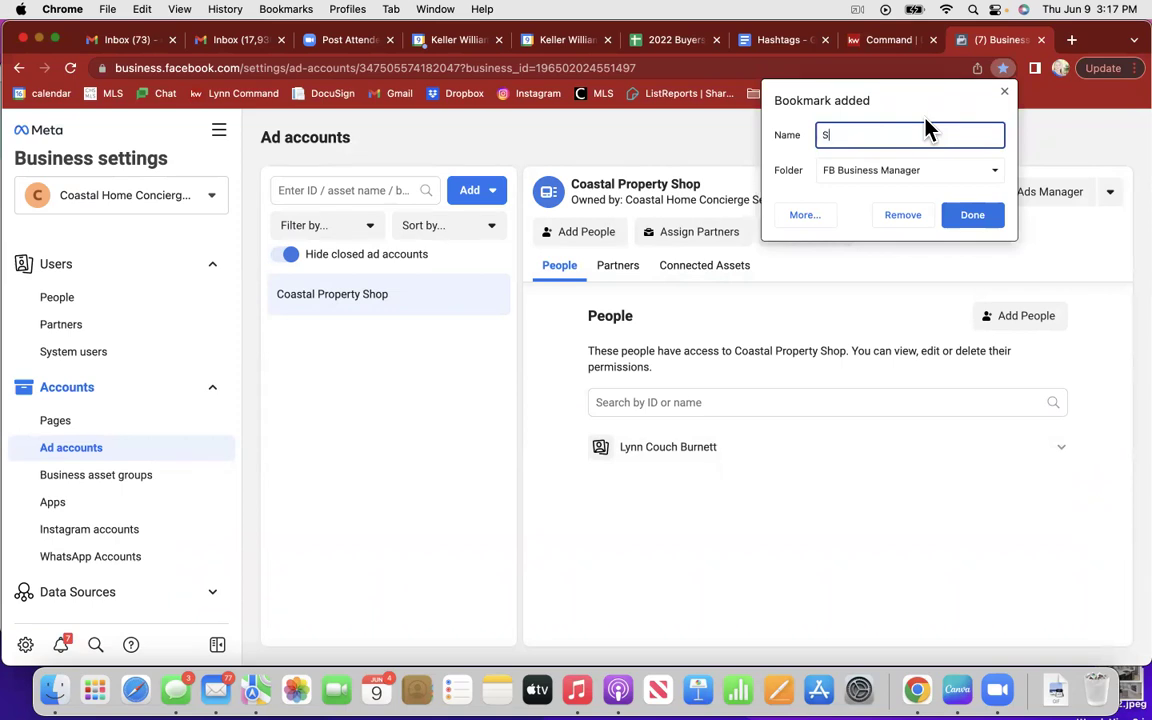
{"action": "type", "text": "Accounts"}
{"action": "left_click", "coordinate": [975, 220]}
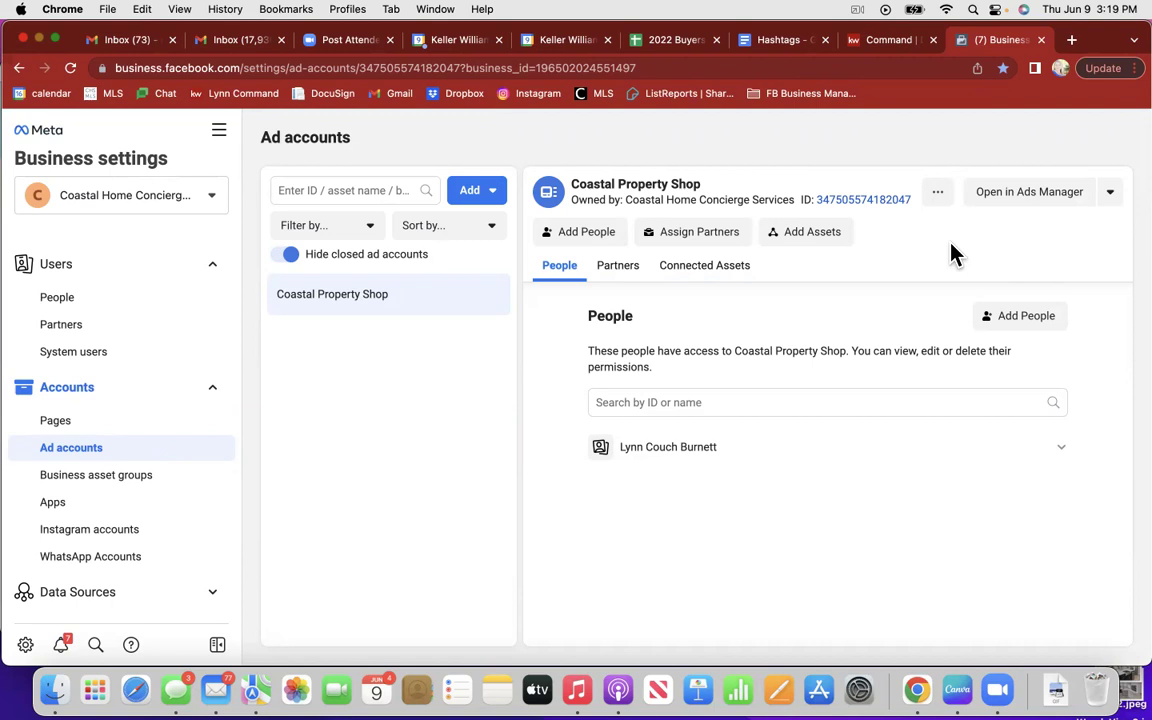
{"action": "mouse_move", "coordinate": [915, 455]}
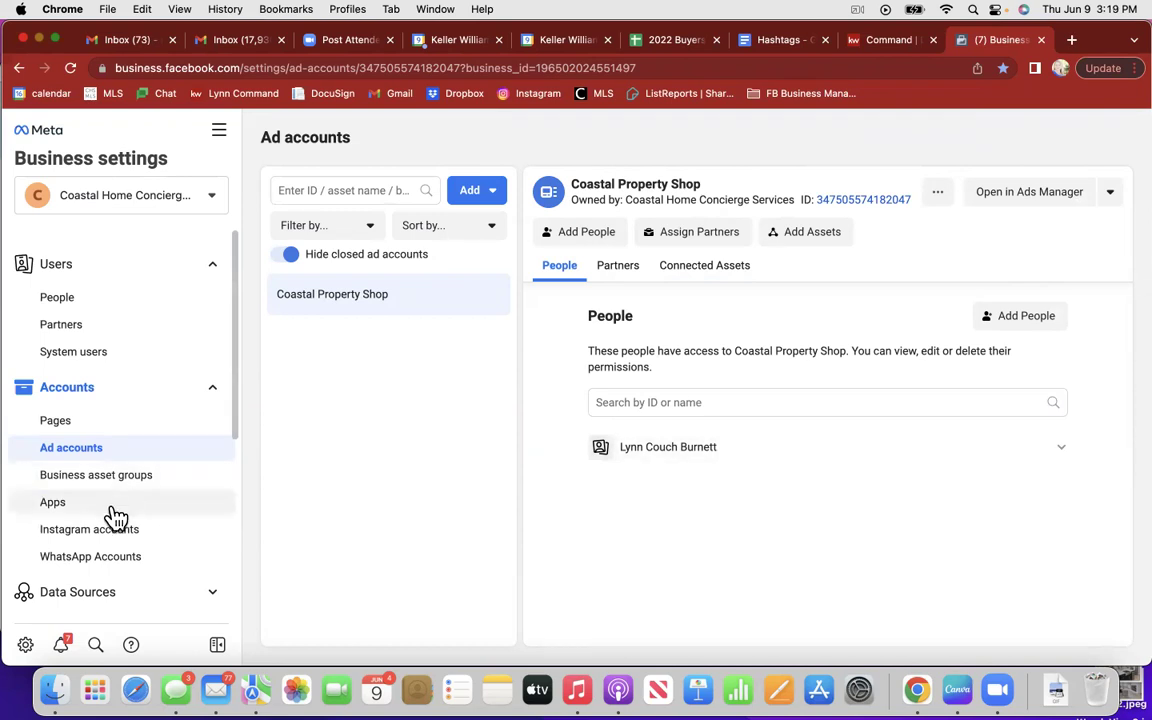
{"action": "left_click", "coordinate": [112, 541]}
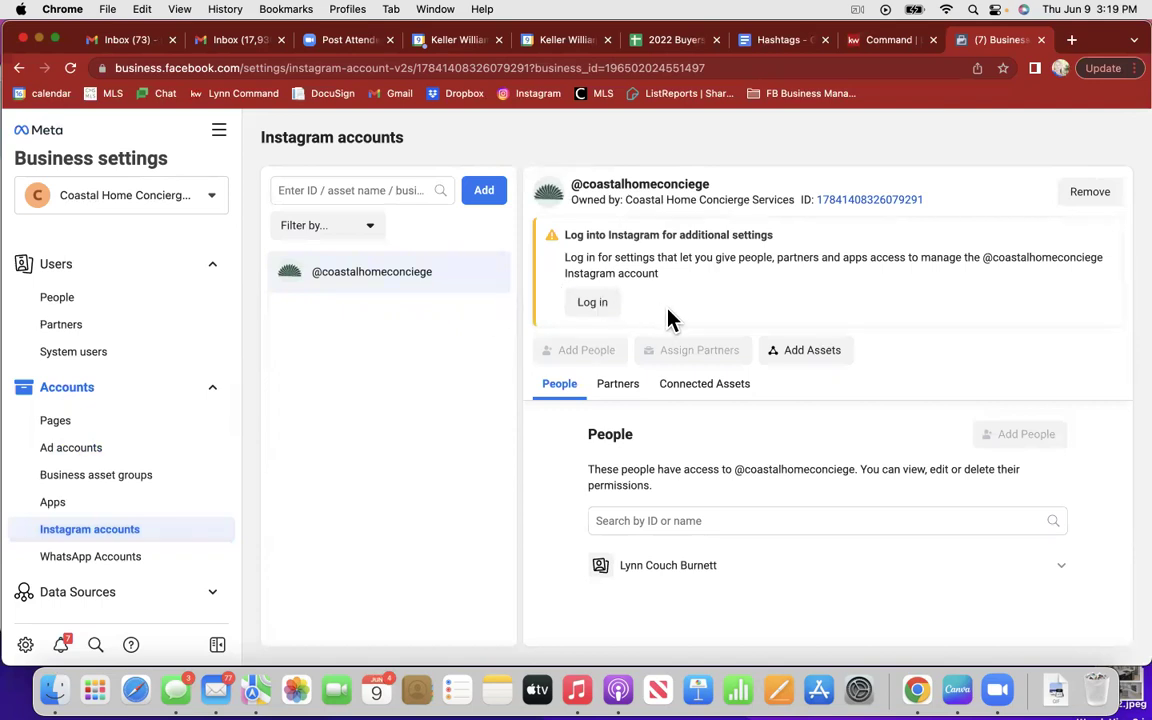
{"action": "left_click", "coordinate": [1090, 193]}
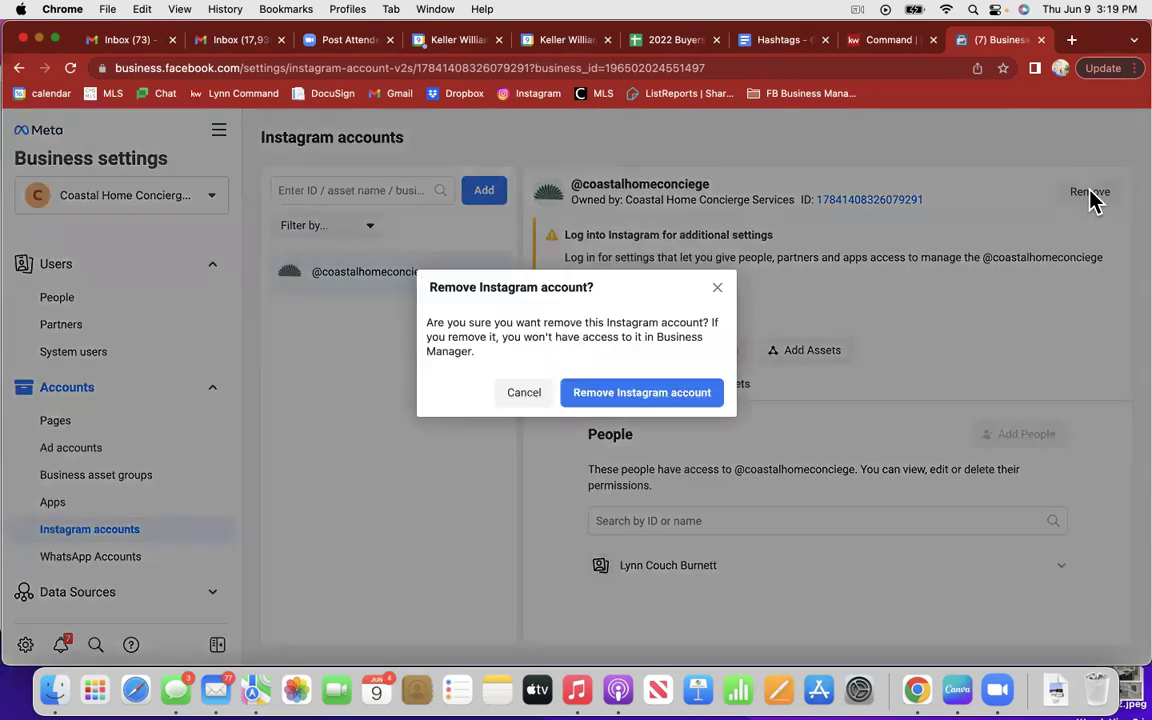
{"action": "left_click", "coordinate": [632, 398]}
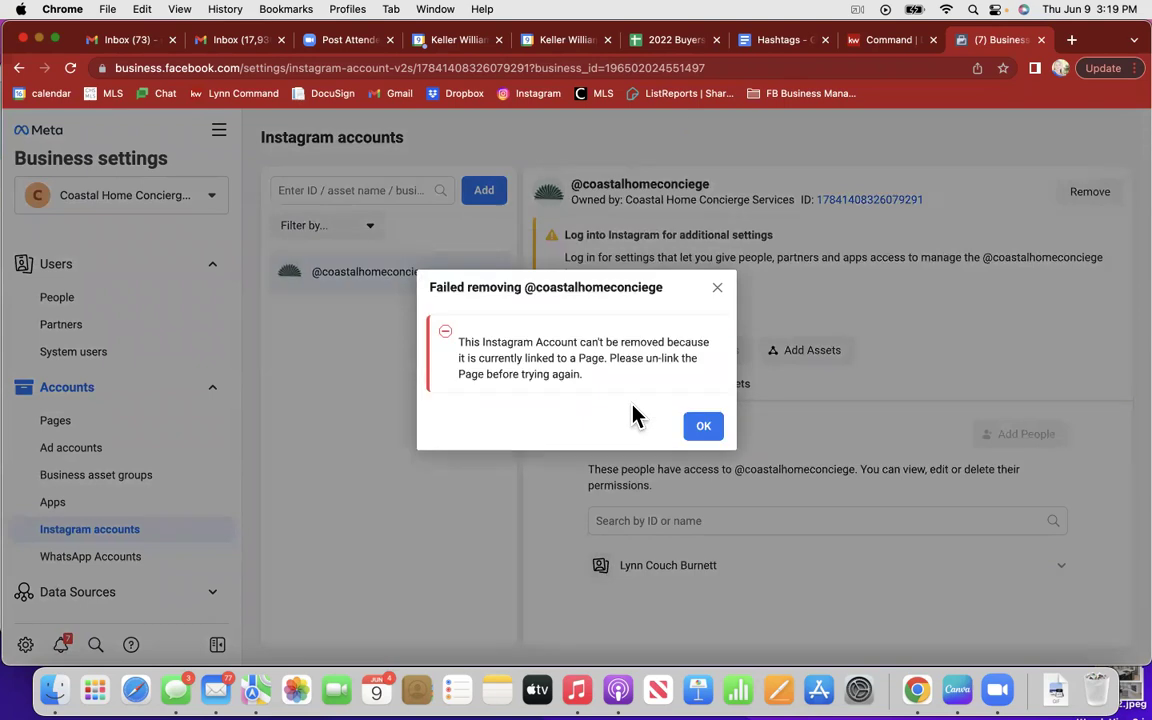
{"action": "left_click", "coordinate": [705, 429]}
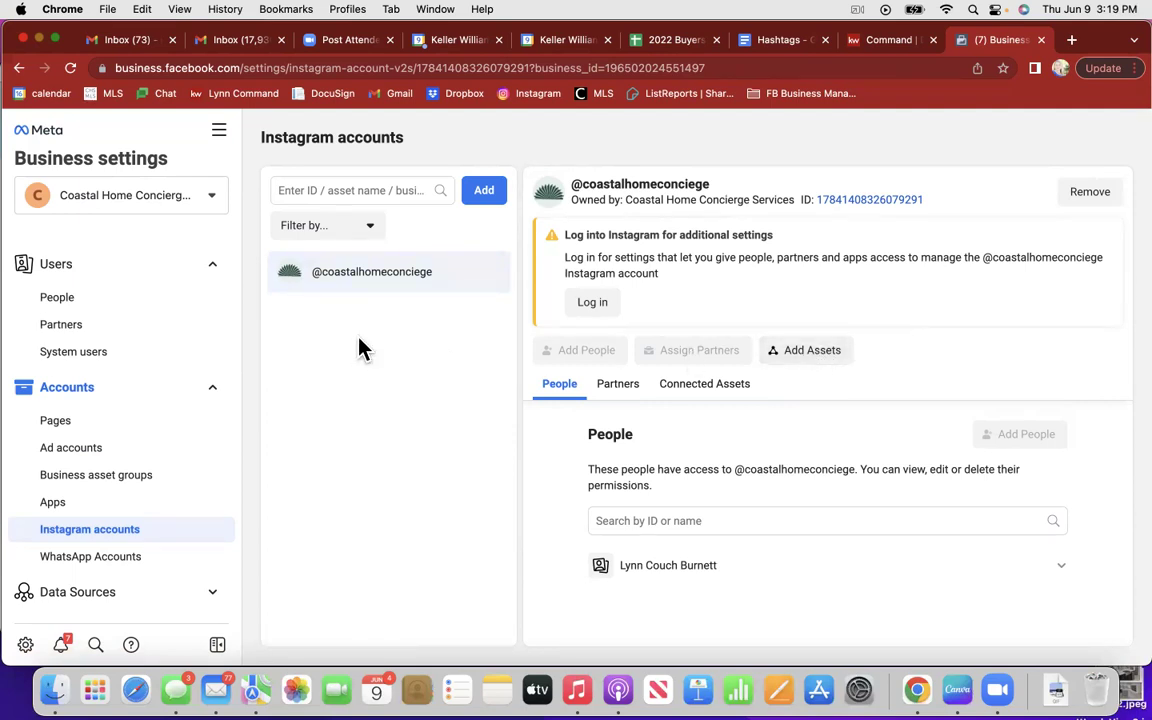
{"action": "left_click", "coordinate": [486, 192]}
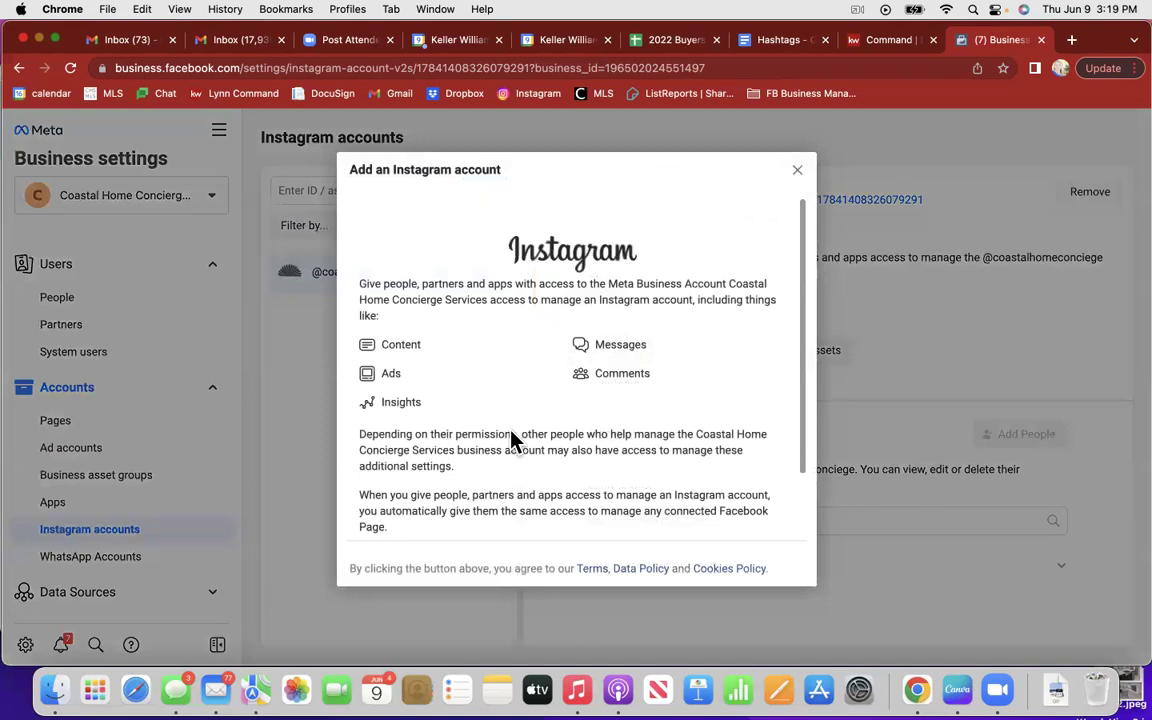
{"action": "scroll", "coordinate": [515, 448], "scroll_direction": "down", "scroll_amount": 2}
{"action": "left_click", "coordinate": [576, 503]}
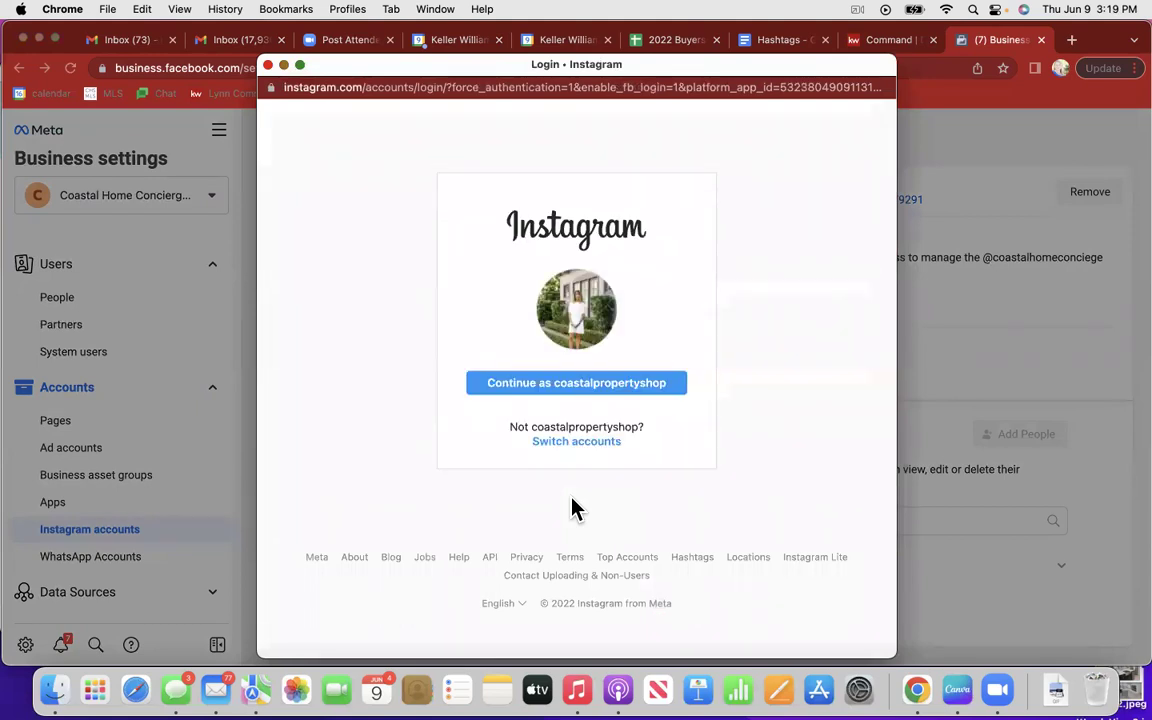
{"action": "left_click", "coordinate": [620, 392]}
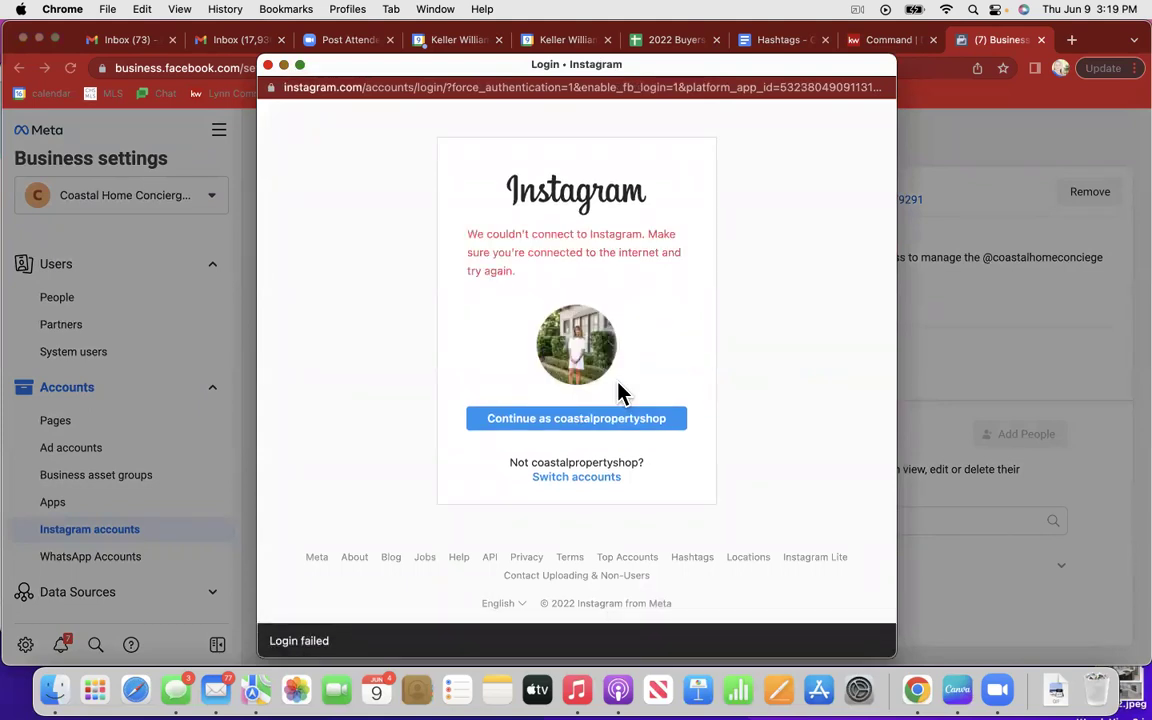
{"action": "left_click", "coordinate": [599, 431]}
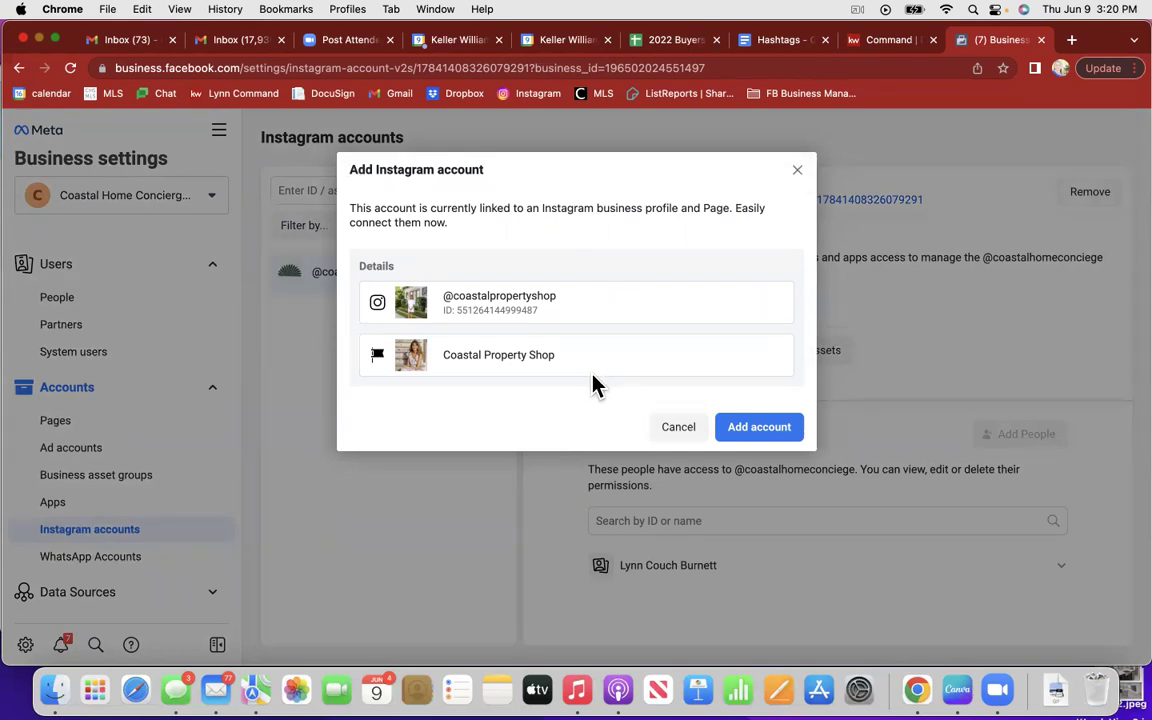
{"action": "left_click", "coordinate": [760, 431]}
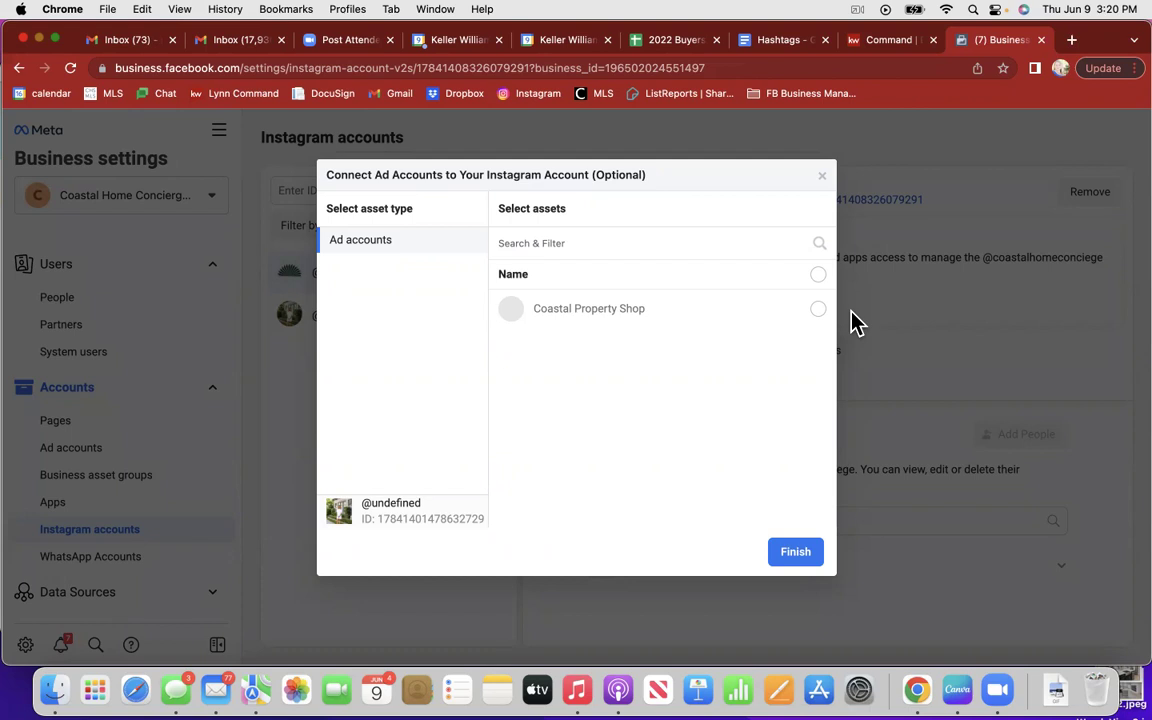
{"action": "left_click", "coordinate": [818, 310]}
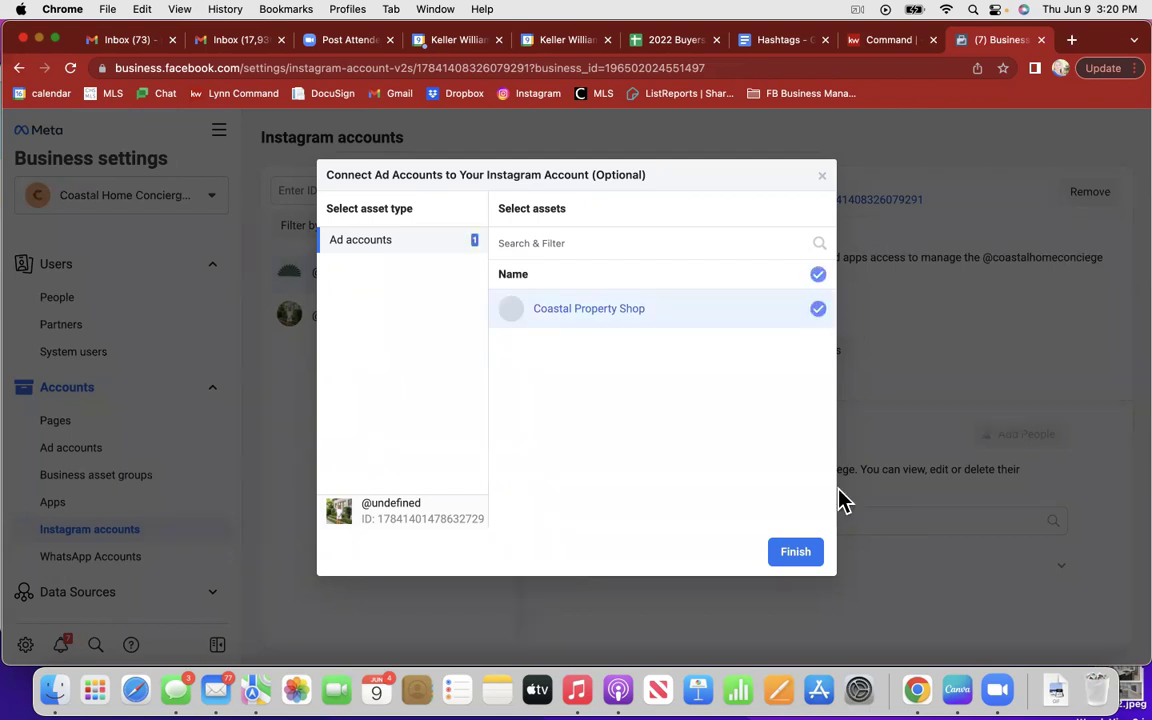
{"action": "left_click", "coordinate": [802, 555]}
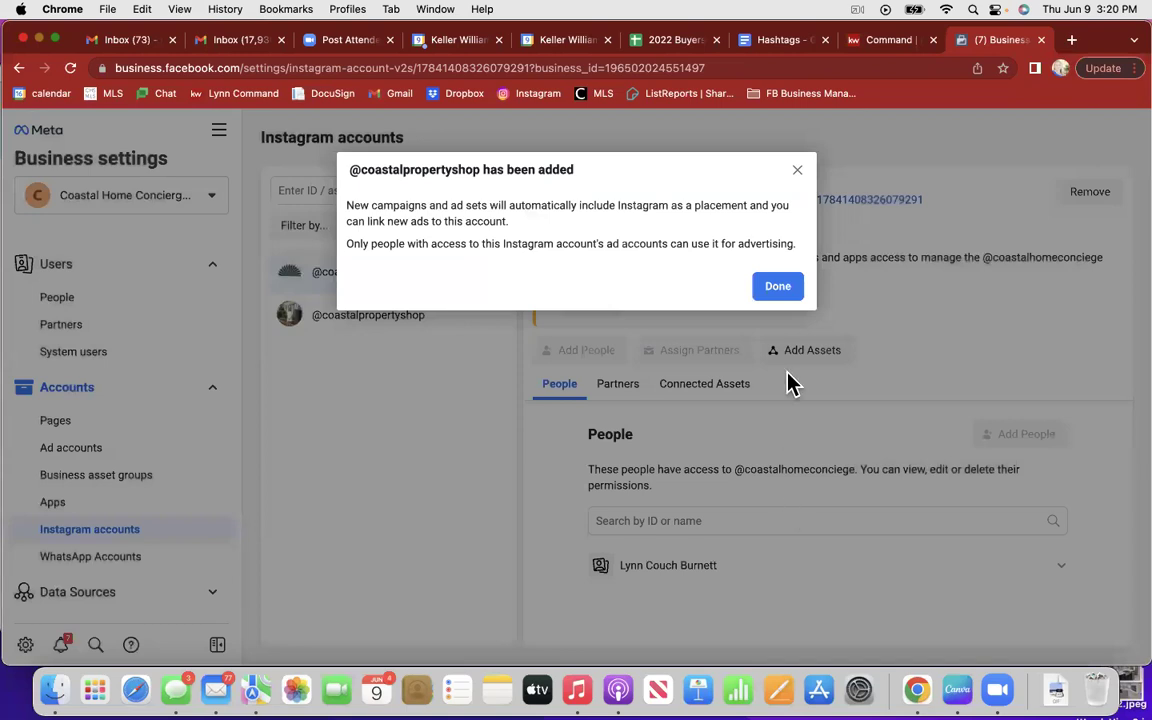
{"action": "left_click", "coordinate": [782, 291]}
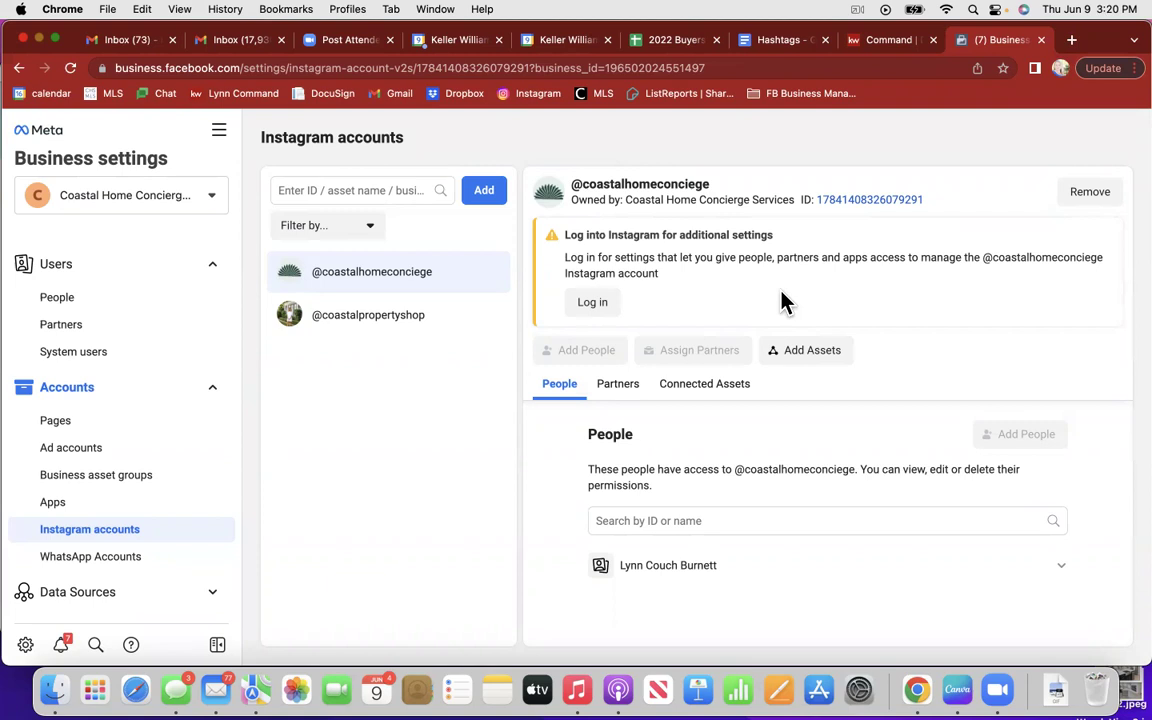
{"action": "scroll", "coordinate": [154, 548], "scroll_direction": "down", "scroll_amount": 2}
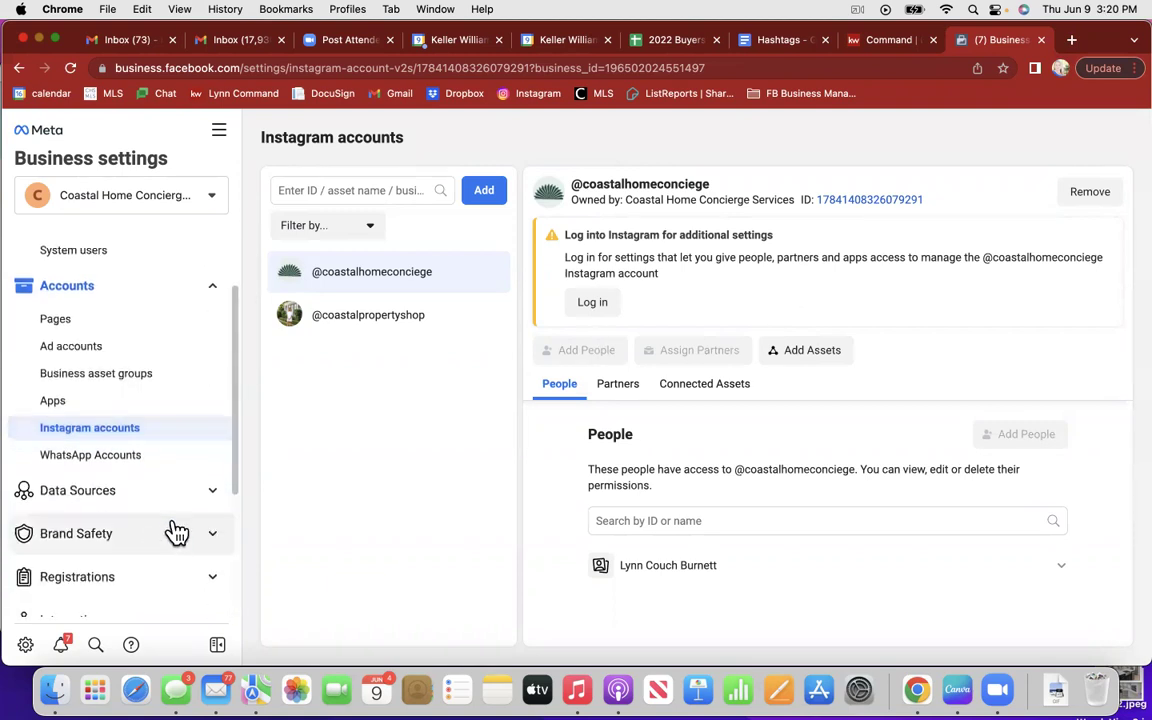
Step: Expand Data Sources in the sidebar to reveal Catalogs, Pixels and the other pages
{"action": "left_click", "coordinate": [90, 491]}
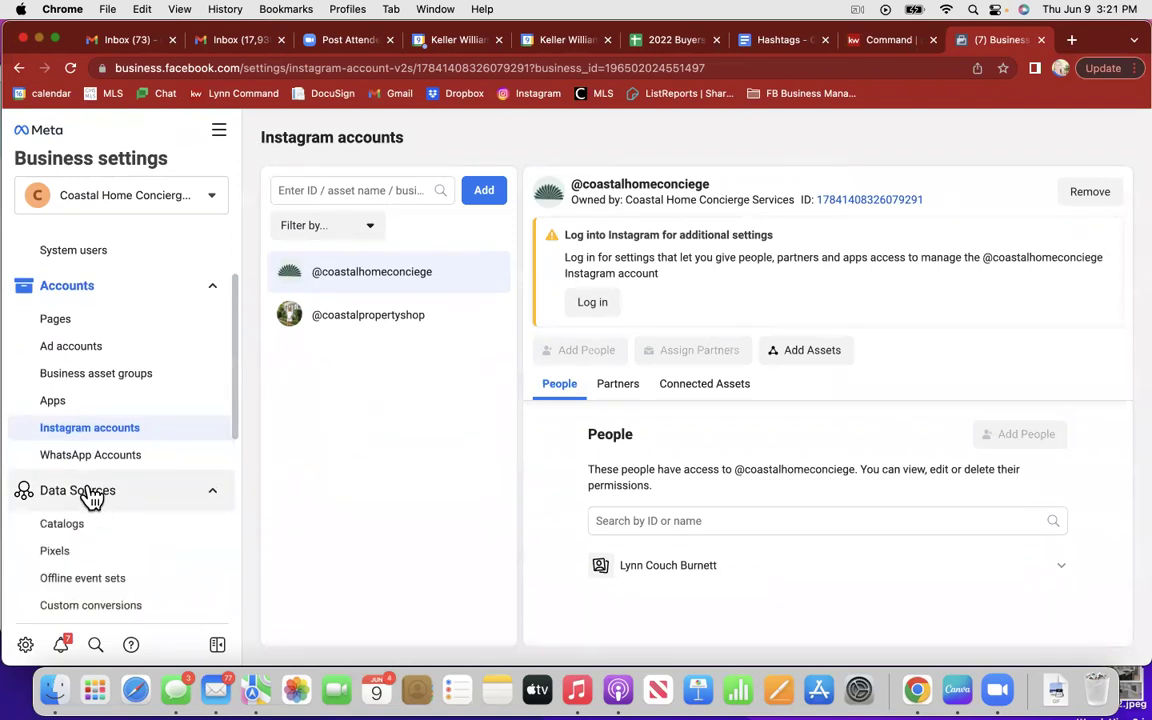
{"action": "scroll", "coordinate": [155, 522], "scroll_direction": "down", "scroll_amount": 2}
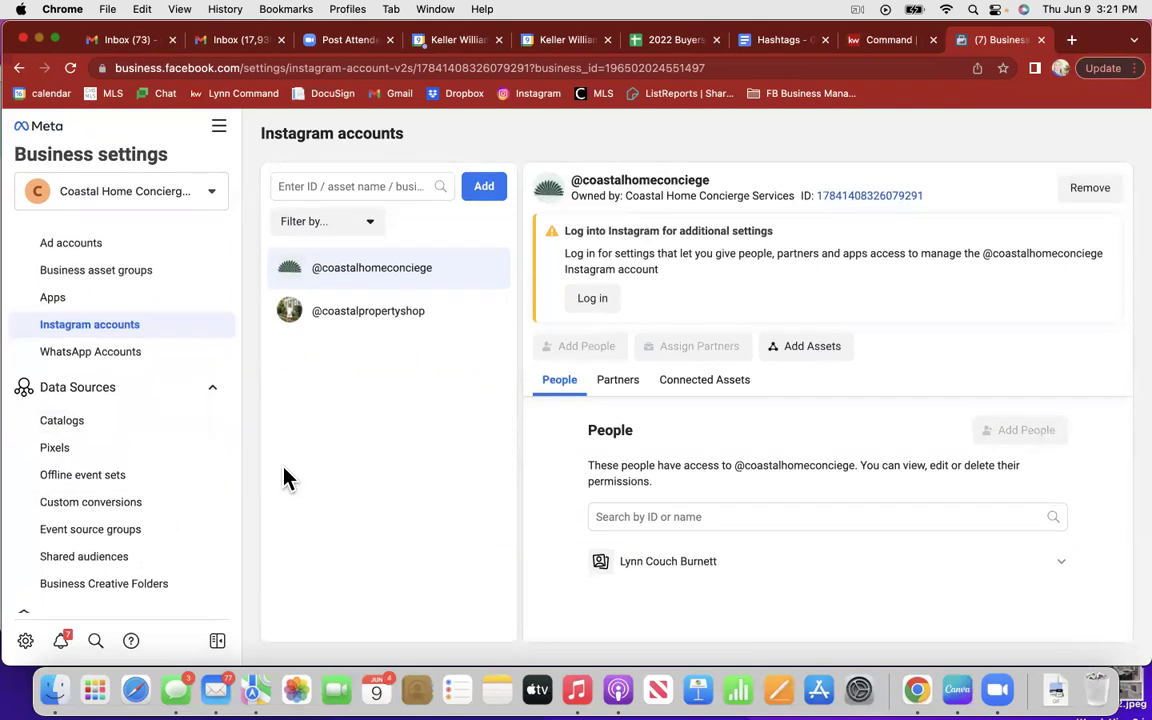
{"action": "scroll", "coordinate": [233, 497], "scroll_direction": "down", "scroll_amount": 1}
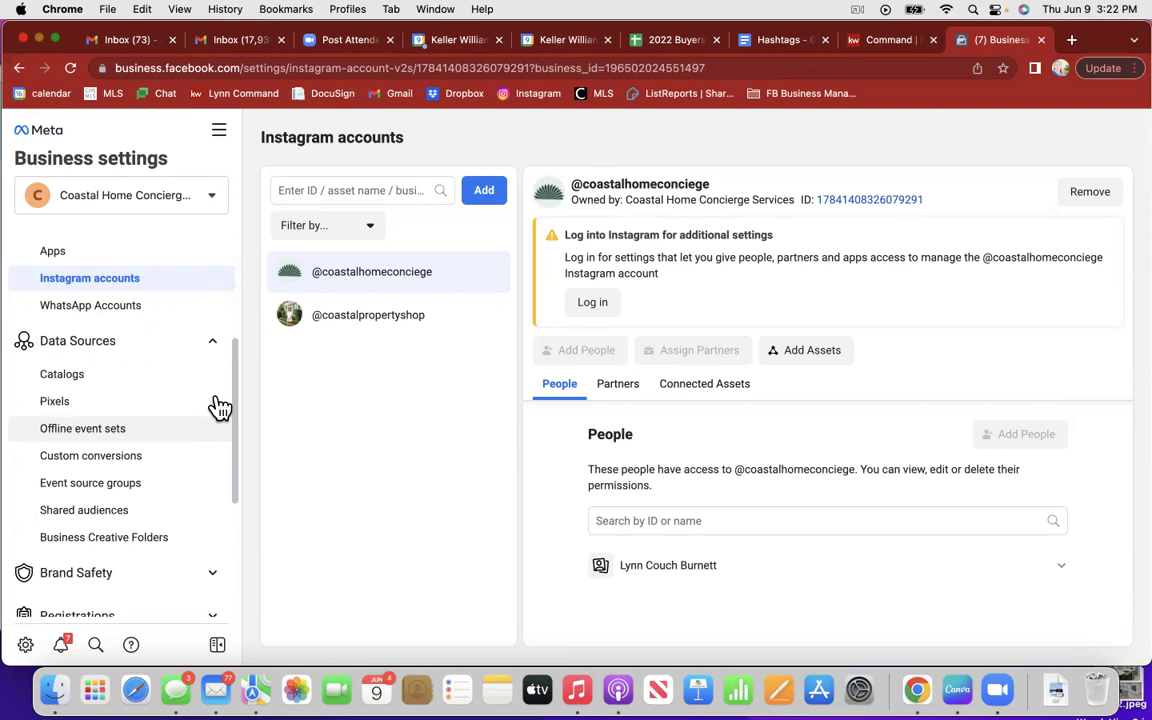
Step: Start a new pixel in Pixels and name it 'Coastal Property Shop'
{"action": "left_click", "coordinate": [219, 405]}
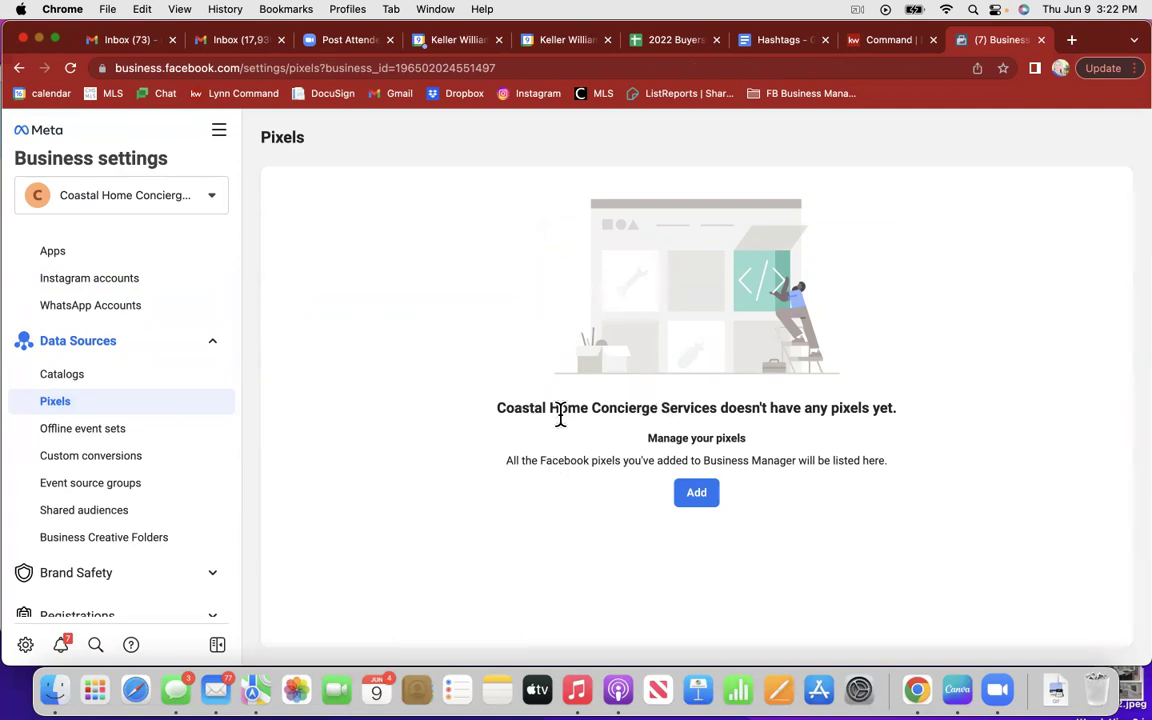
{"action": "left_click", "coordinate": [699, 497]}
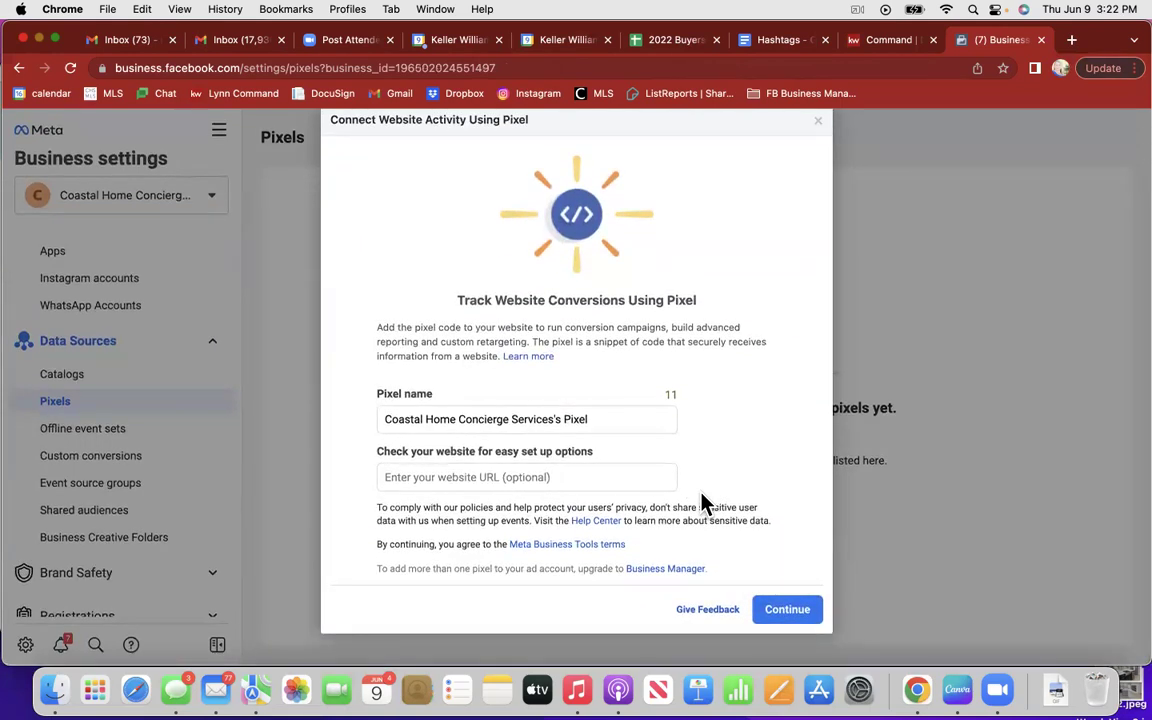
{"action": "left_click_drag", "start_coordinate": [605, 416], "coordinate": [402, 416]}
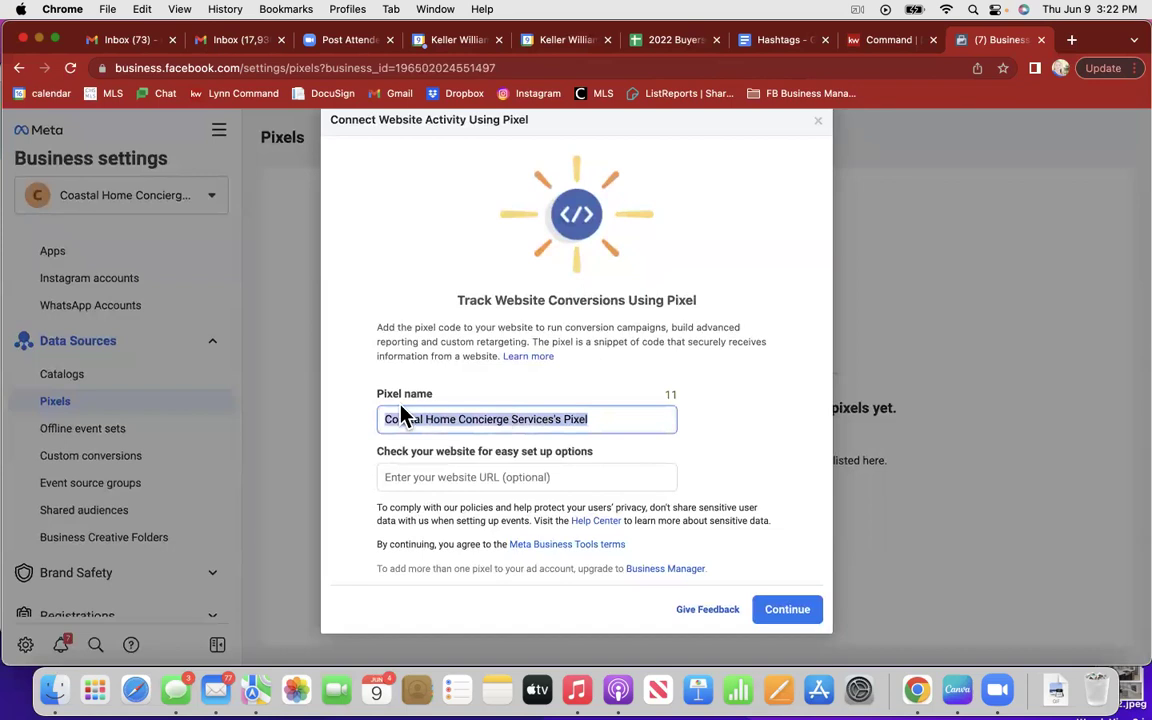
{"action": "type", "text": "C"}
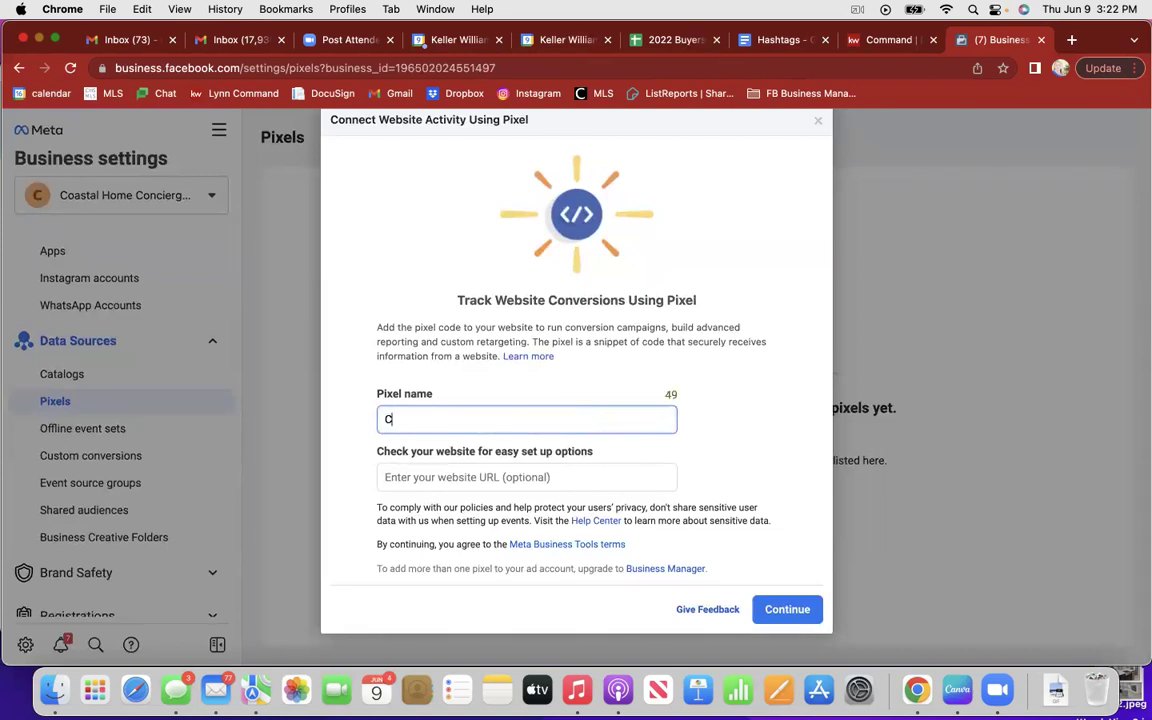
{"action": "type", "text": "oastal Property Site"}
{"action": "key", "text": "BackSpace"}
{"action": "key", "text": "BackSpace"}
{"action": "key", "text": "BackSpace"}
{"action": "type", "text": "hop"}
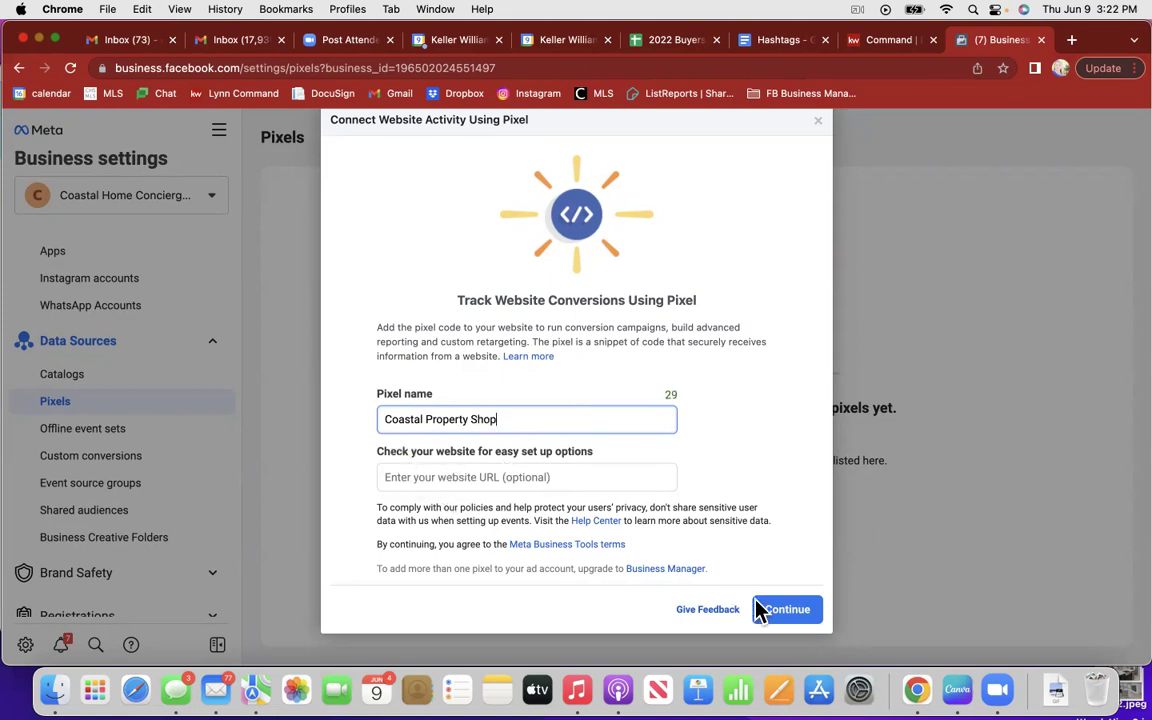
Step: Leave the website URL empty and create the pixel
{"action": "left_click", "coordinate": [440, 474]}
{"action": "type", "text": "coastal"}
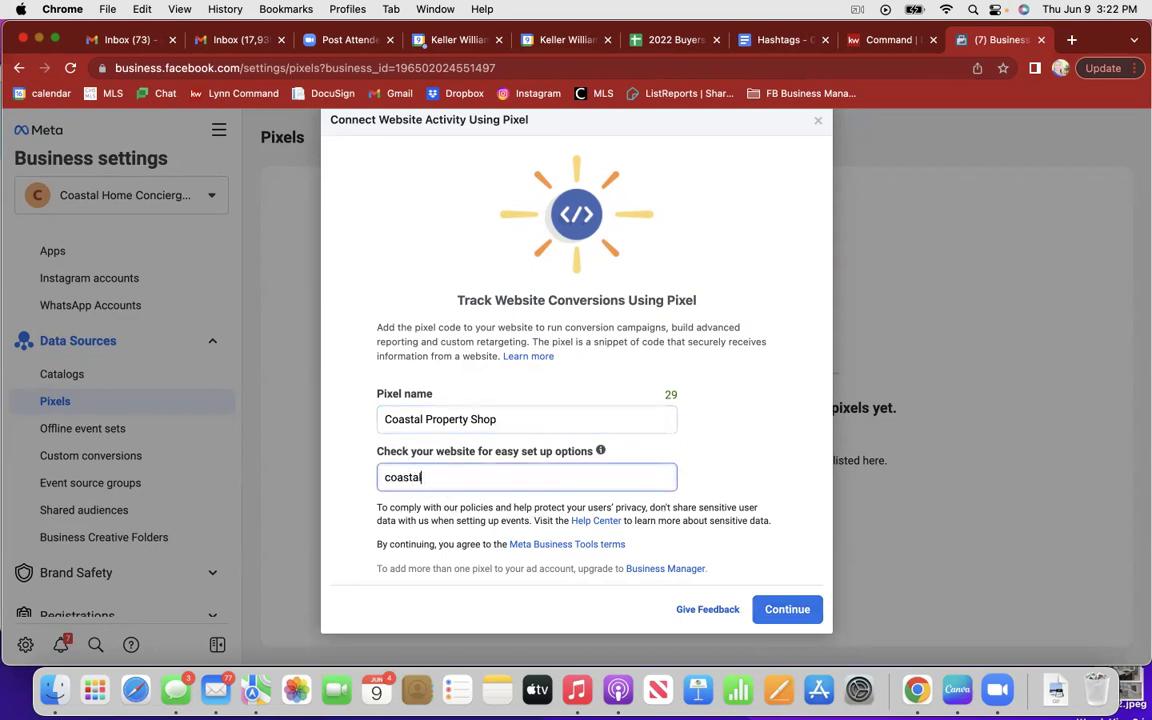
{"action": "key", "text": "BackSpace"}
{"action": "key", "text": "BackSpace"}
{"action": "key", "text": "BackSpace"}
{"action": "key", "text": "BackSpace"}
{"action": "key", "text": "BackSpace"}
{"action": "key", "text": "BackSpace"}
{"action": "key", "text": "BackSpace"}
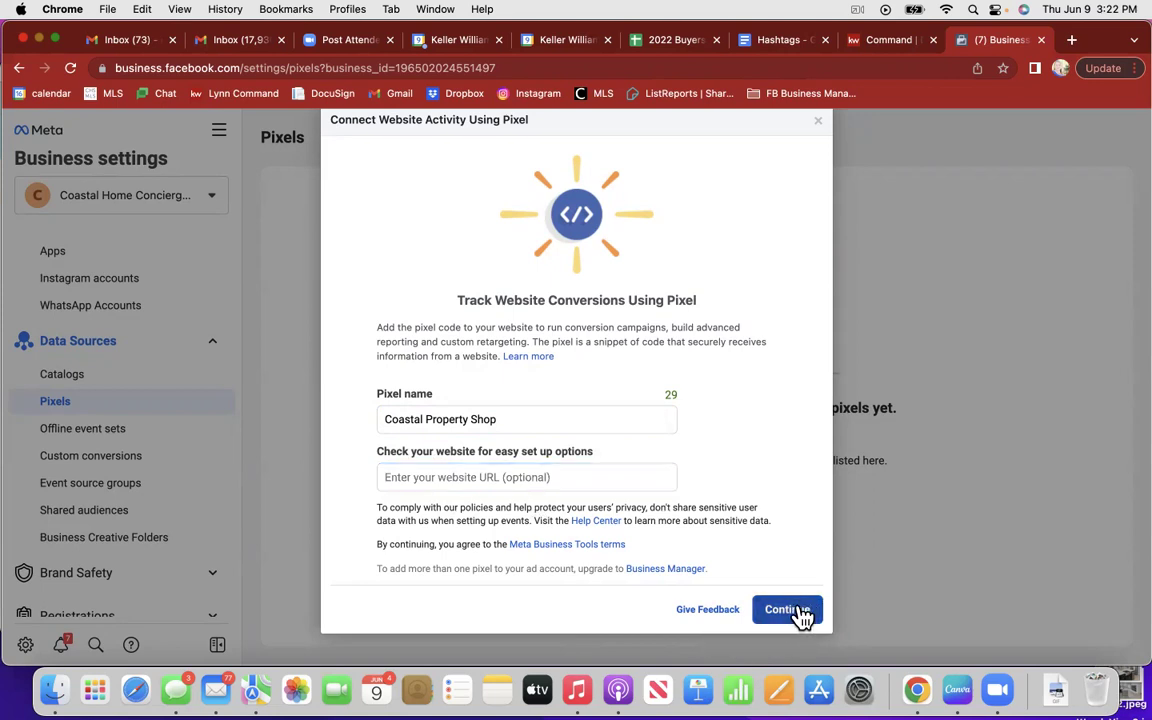
{"action": "left_click", "coordinate": [802, 610]}
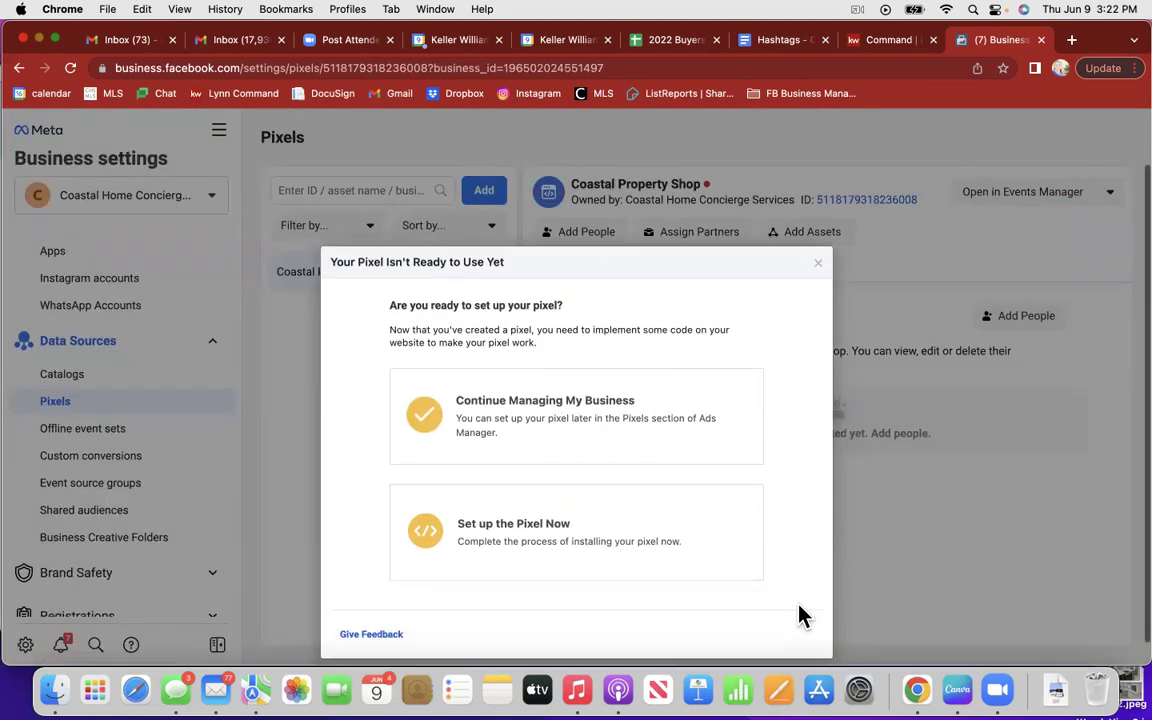
Step: Choose manual pixel setup and copy the Coastal Property Shop pixel base code
{"action": "left_click", "coordinate": [645, 535]}
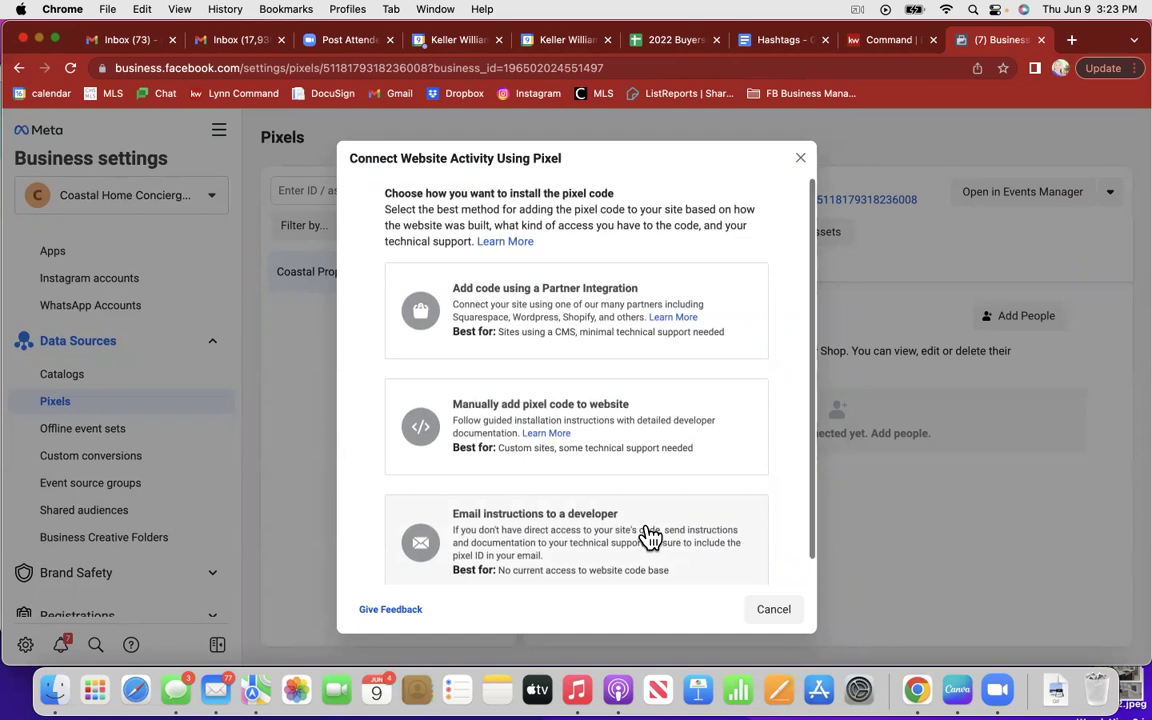
{"action": "scroll", "coordinate": [650, 537], "scroll_direction": "down", "scroll_amount": 1}
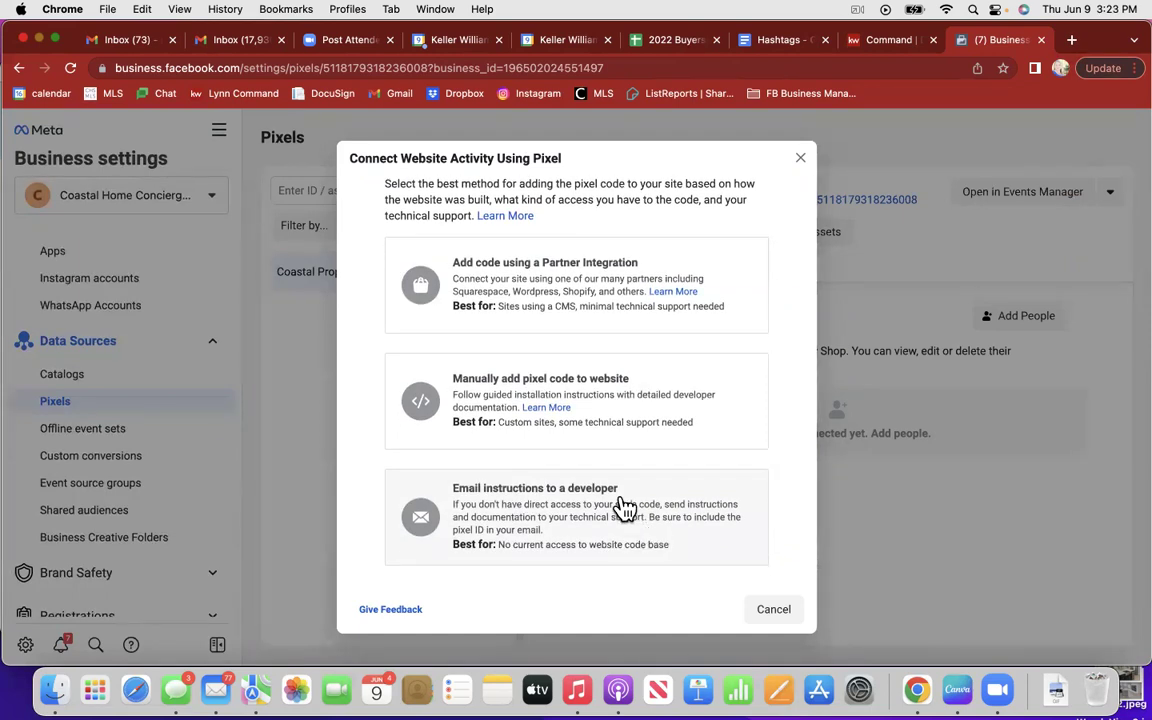
{"action": "left_click", "coordinate": [580, 393]}
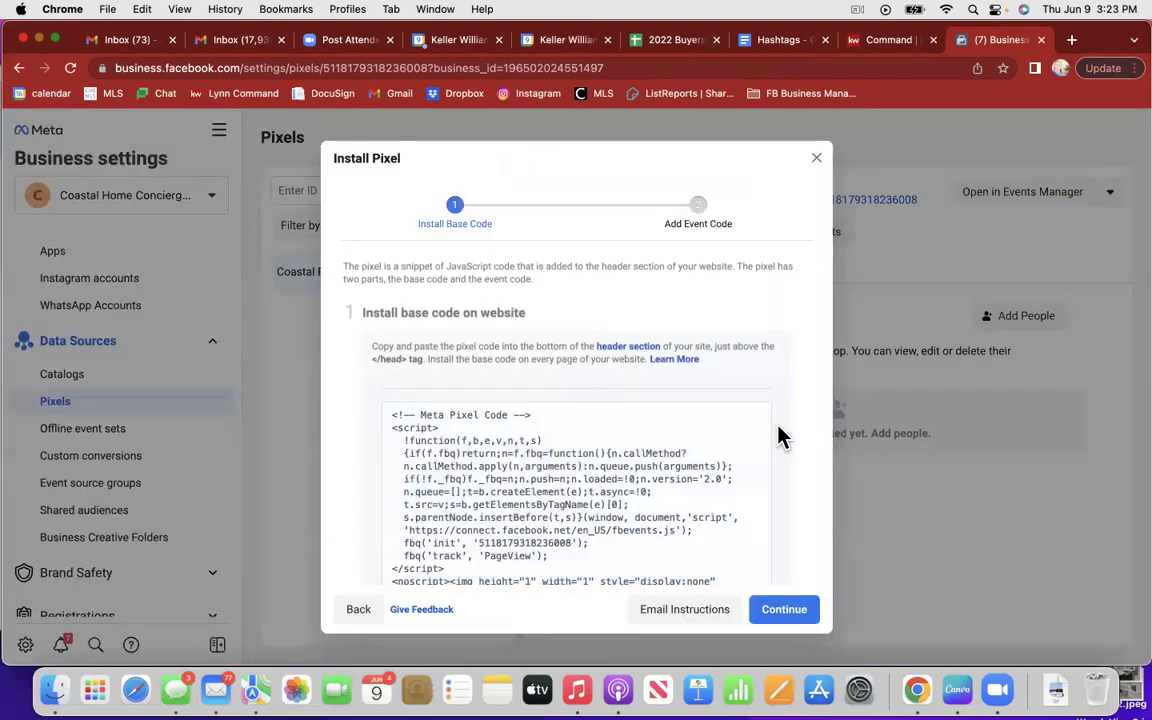
{"action": "left_click", "coordinate": [568, 522]}
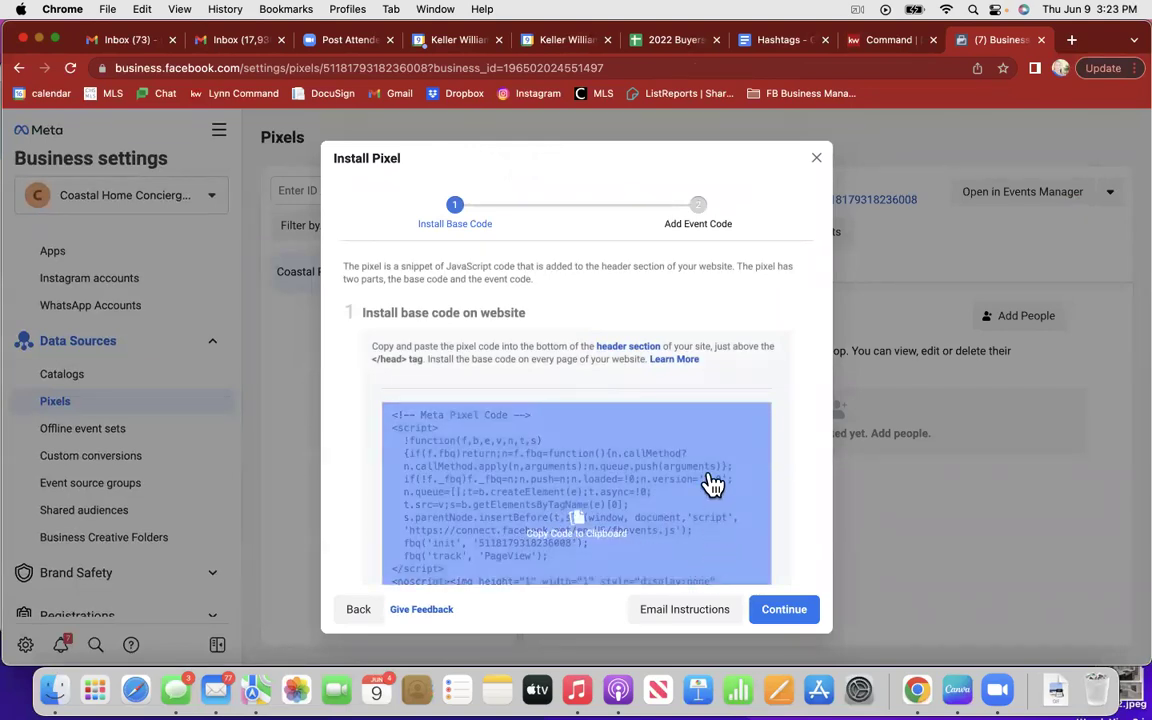
Step: Keep automatic advanced matching on, continue, and skip the event setup
{"action": "scroll", "coordinate": [710, 483], "scroll_direction": "down", "scroll_amount": 5}
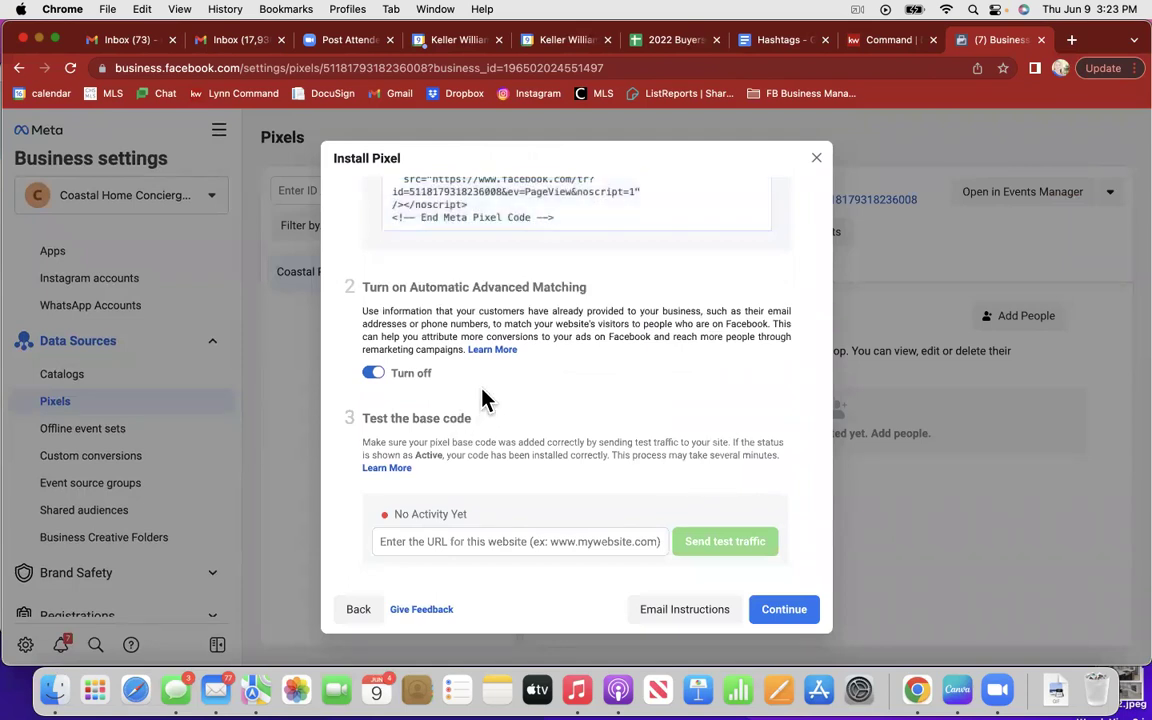
{"action": "left_click", "coordinate": [374, 374]}
{"action": "left_click", "coordinate": [371, 376]}
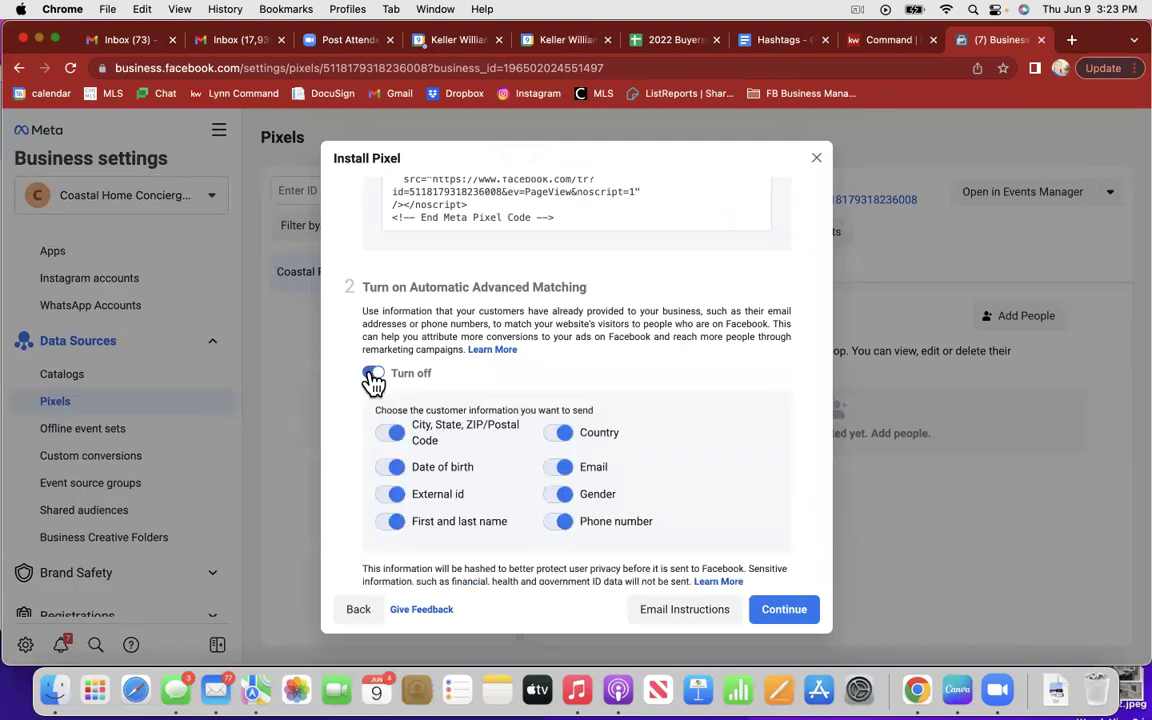
{"action": "scroll", "coordinate": [738, 514], "scroll_direction": "down", "scroll_amount": 1}
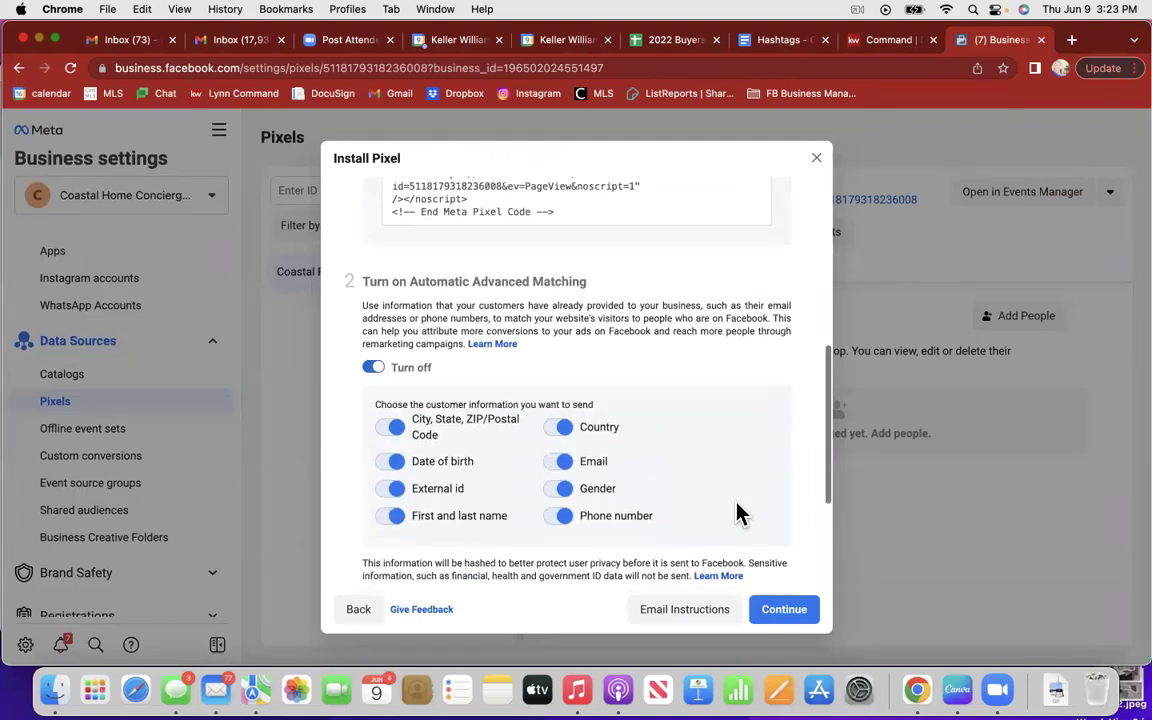
{"action": "scroll", "coordinate": [738, 514], "scroll_direction": "down", "scroll_amount": 2}
{"action": "left_click", "coordinate": [782, 615]}
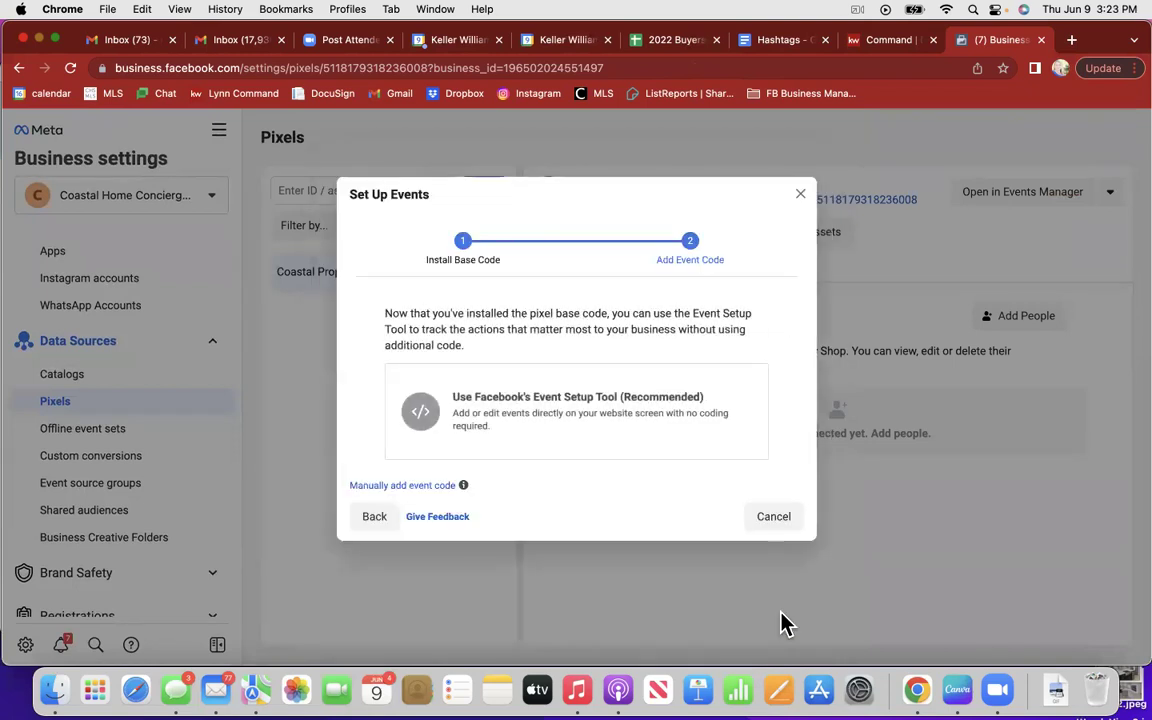
{"action": "left_click", "coordinate": [773, 517]}
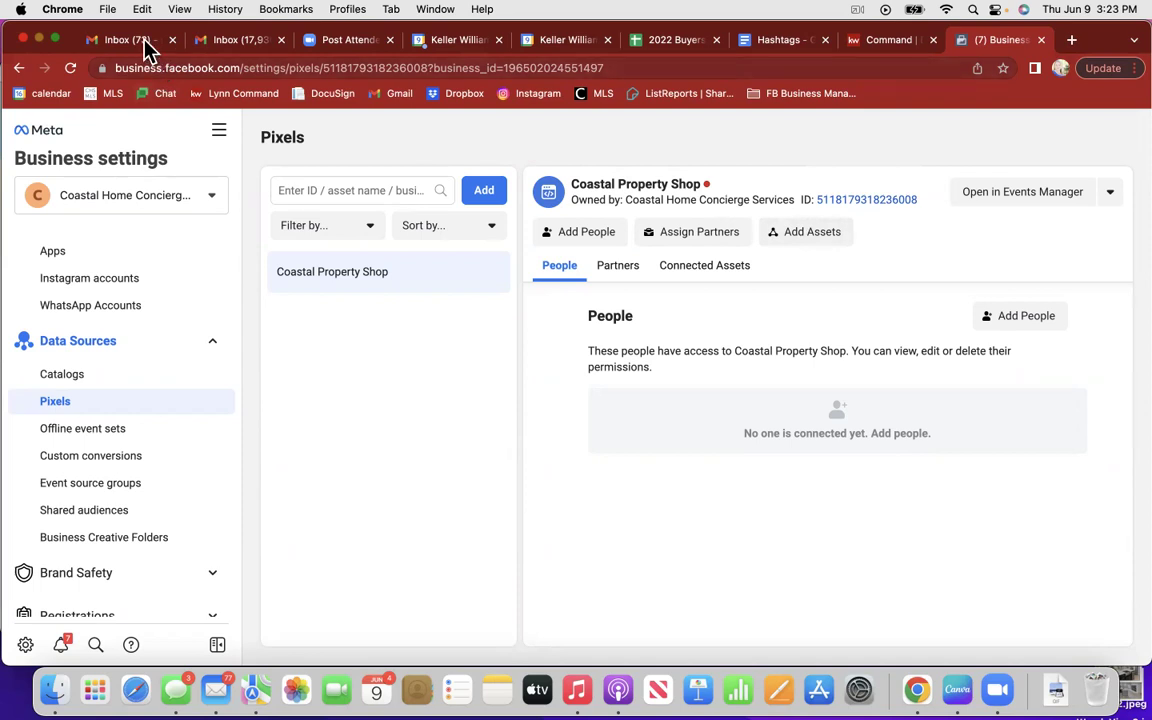
{"action": "left_click", "coordinate": [215, 45]}
Step: Start a new email to two contacts with subject 'facebook pixel for coastal property shop'
{"action": "left_click", "coordinate": [113, 190]}
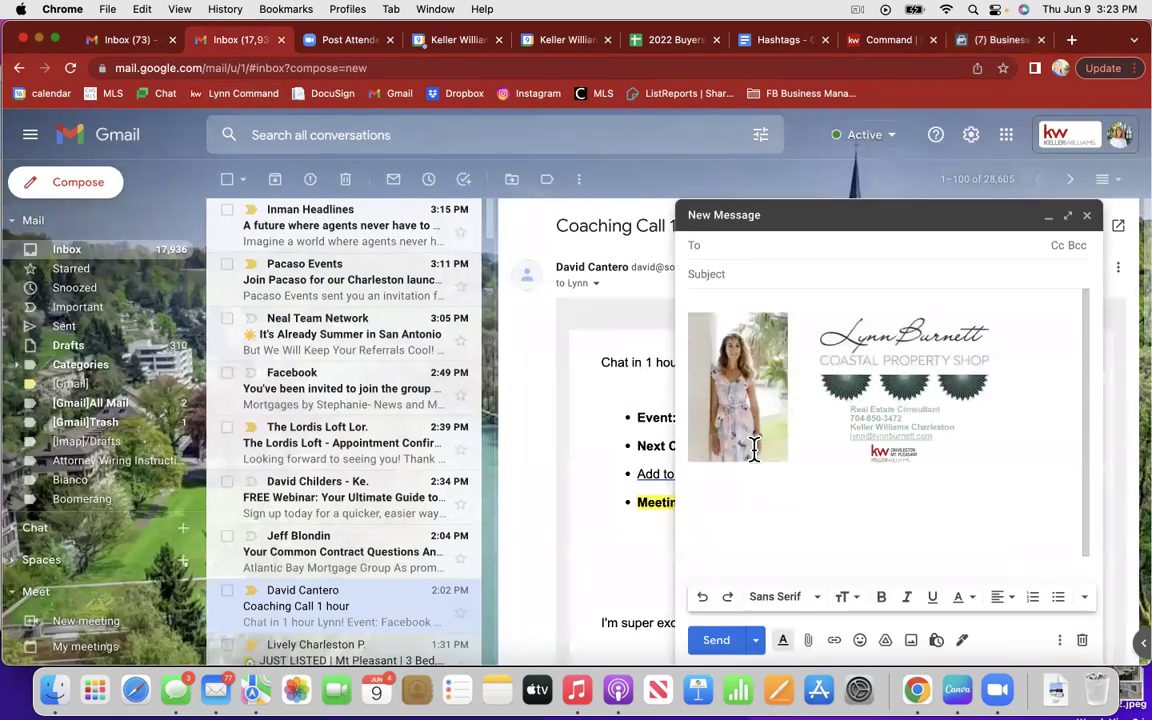
{"action": "type", "text": "lyn"}
{"action": "key", "text": "Return"}
{"action": "type", "text": "meredi"}
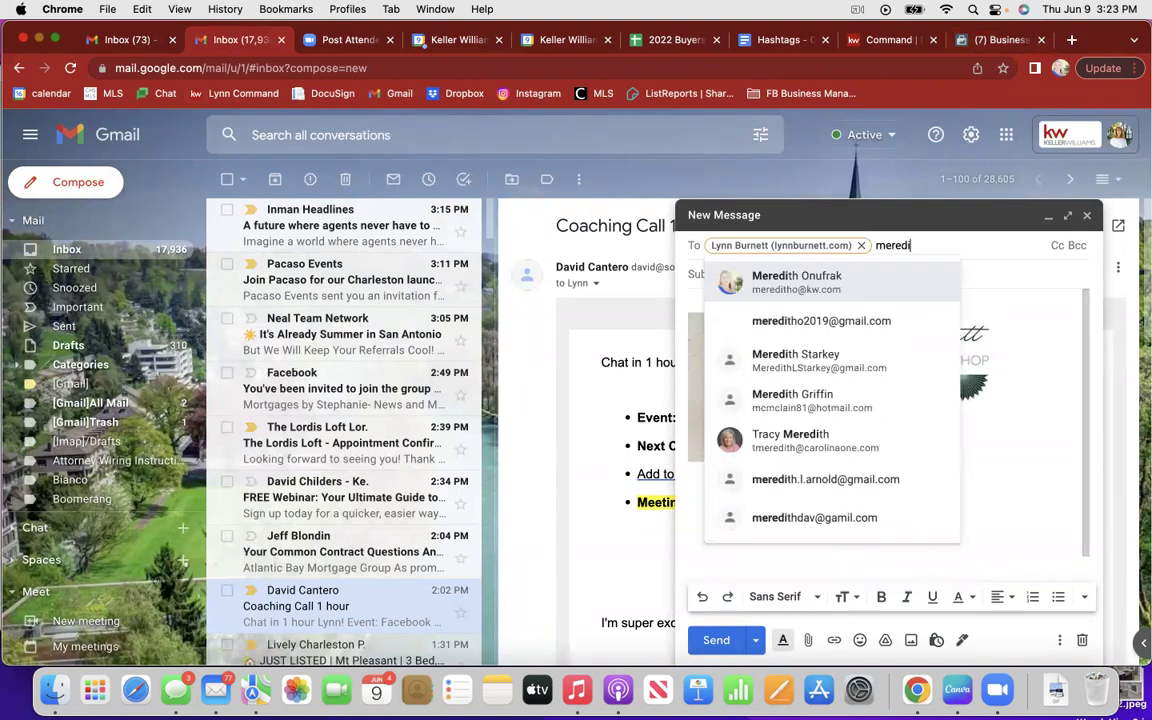
{"action": "key", "text": "Return"}
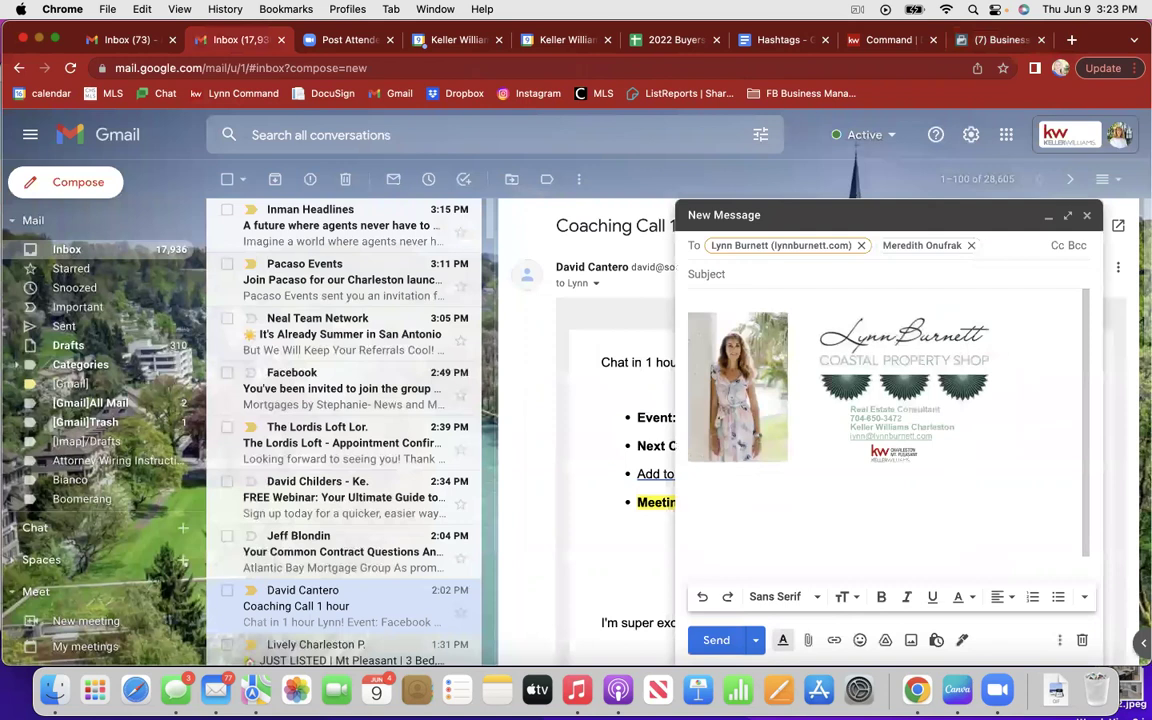
{"action": "type", "text": "br"}
{"action": "key", "text": "BackSpace"}
{"action": "key", "text": "BackSpace"}
{"action": "left_click", "coordinate": [741, 275]}
{"action": "type", "text": "face"}
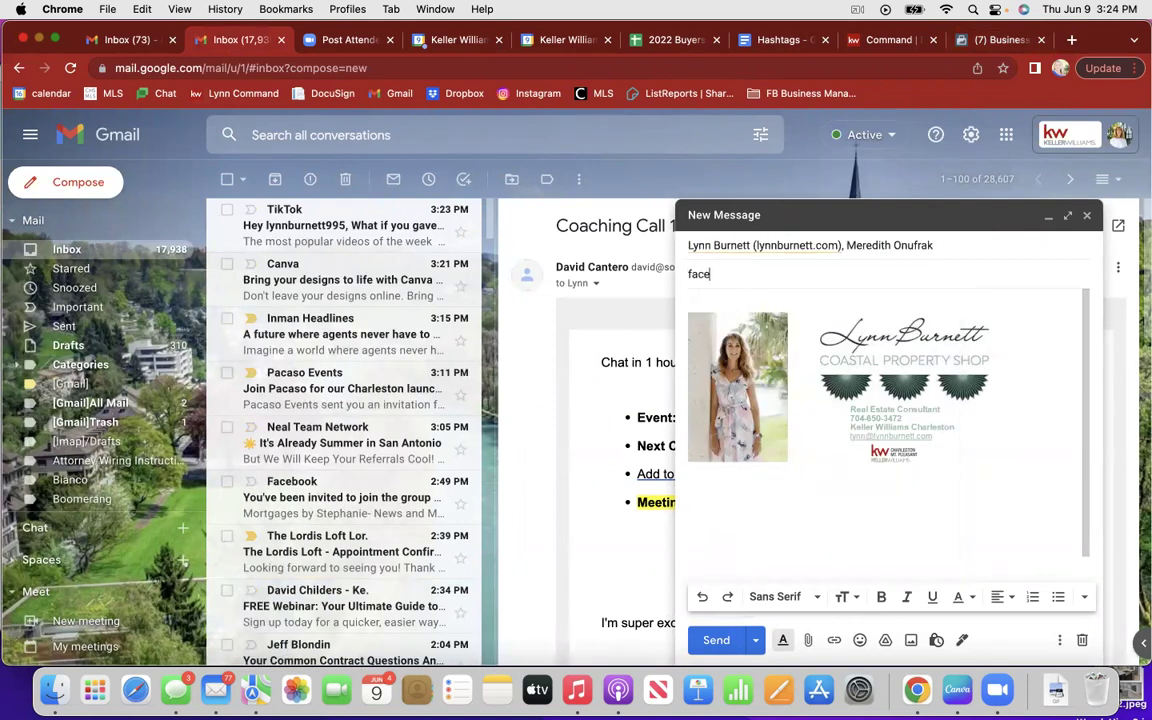
{"action": "type", "text": "book pixel for coastal p"}
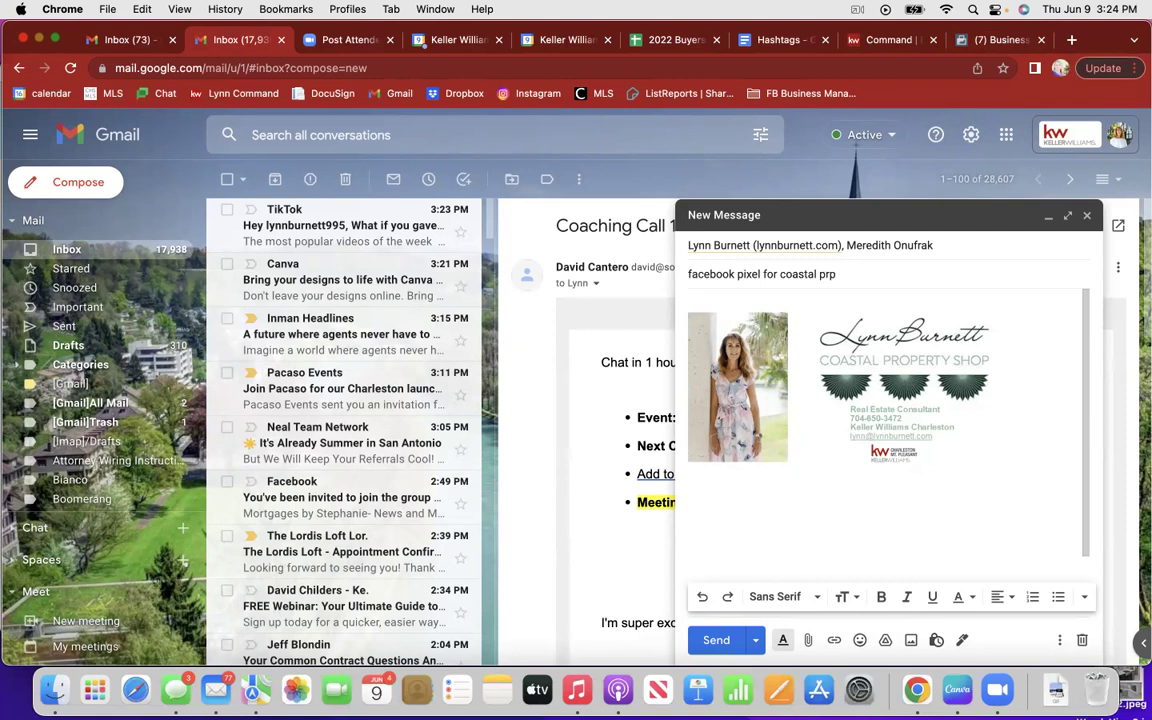
{"action": "key", "text": "BackSpace"}
{"action": "type", "text": "operty shop"}
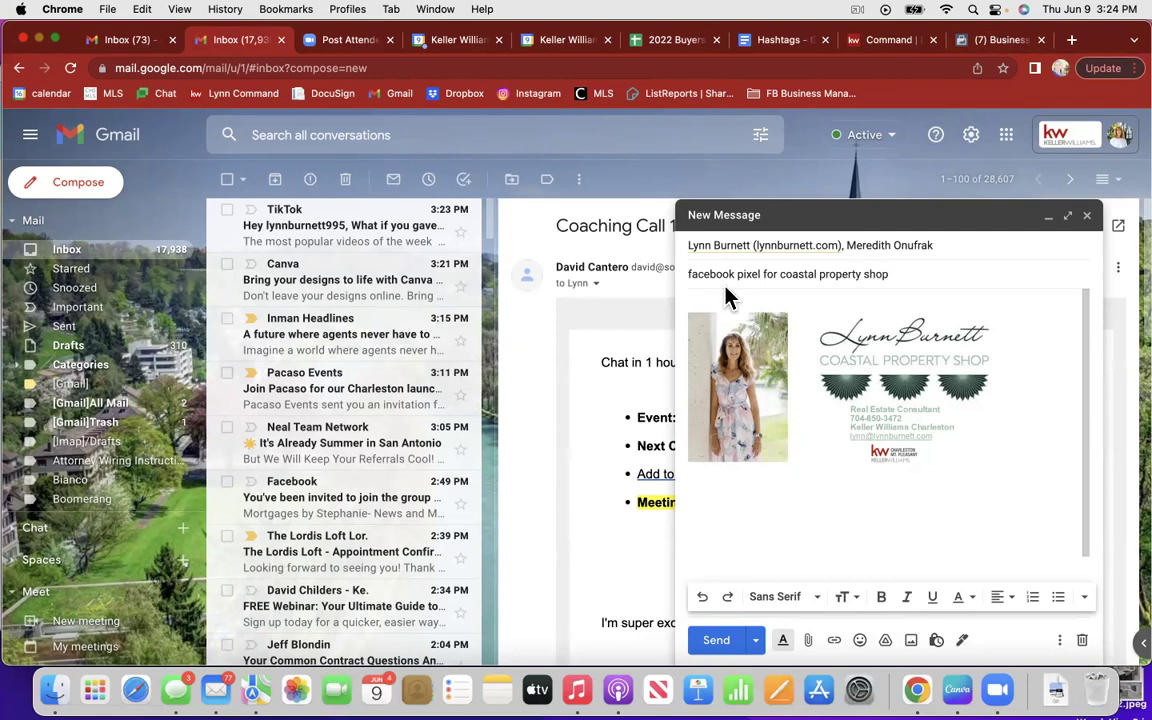
Step: Paste the copied pixel code into the message body and send the email
{"action": "left_click", "coordinate": [703, 307]}
{"action": "key", "text": "Return"}
{"action": "key", "text": "Return"}
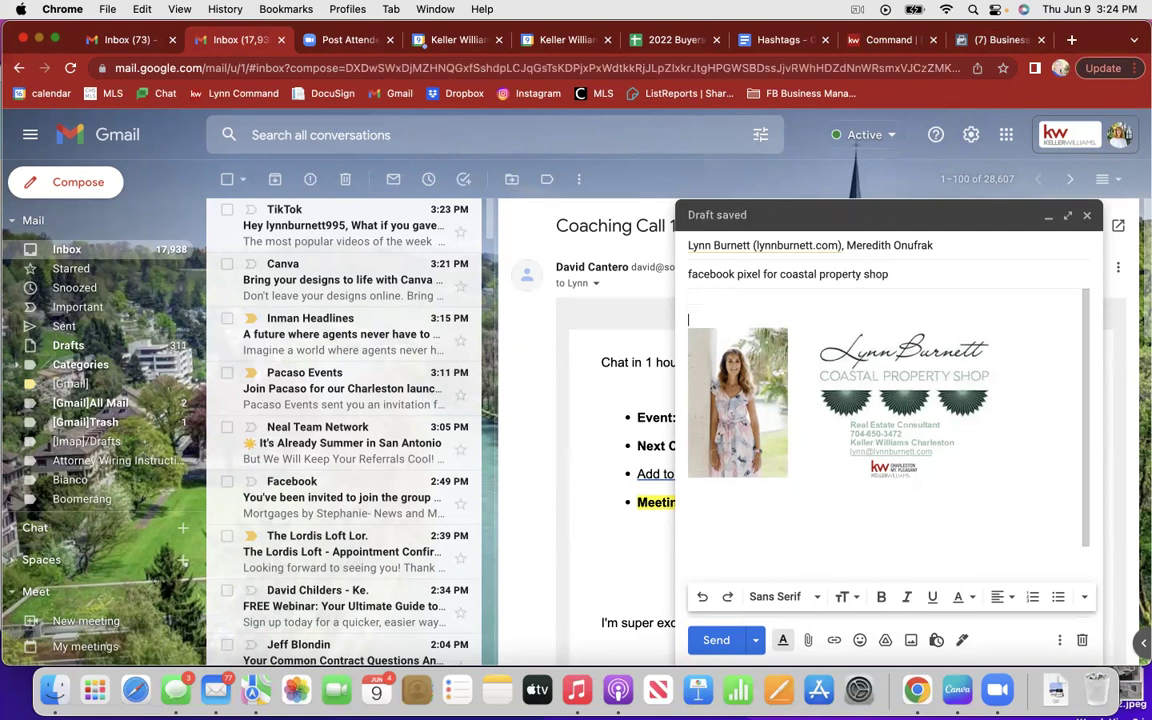
{"action": "key", "text": "super+v"}
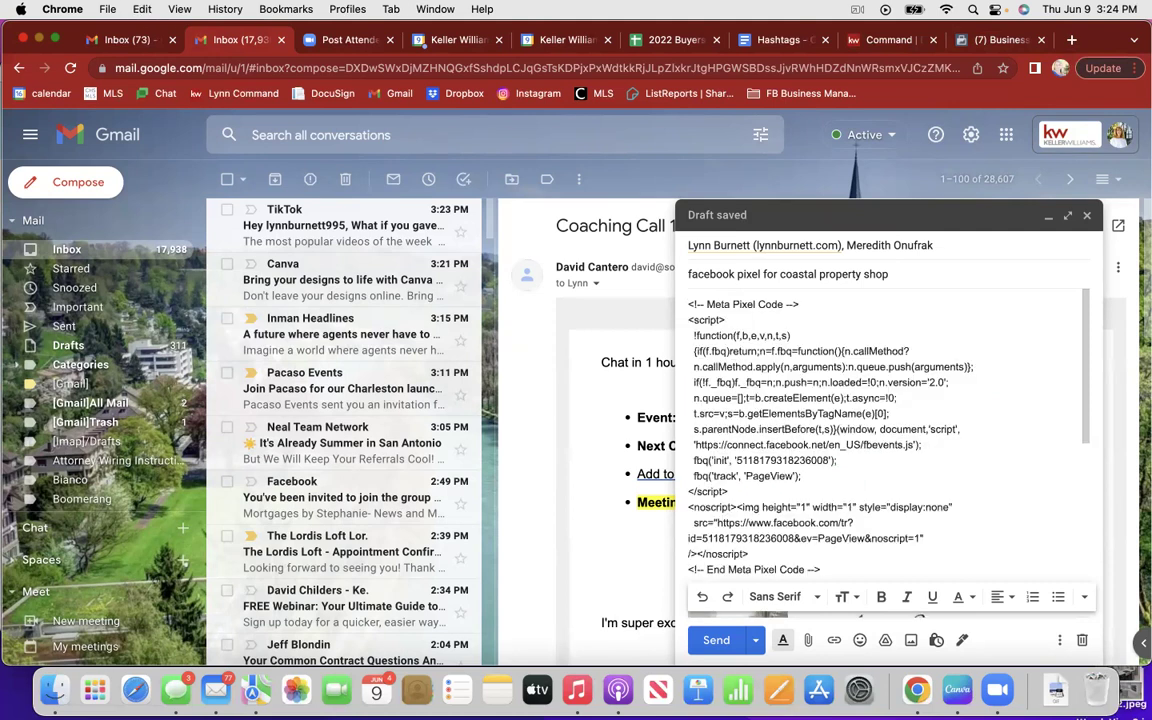
{"action": "scroll", "coordinate": [885, 420], "scroll_direction": "down", "scroll_amount": 3}
{"action": "scroll", "coordinate": [885, 420], "scroll_direction": "down", "scroll_amount": 2}
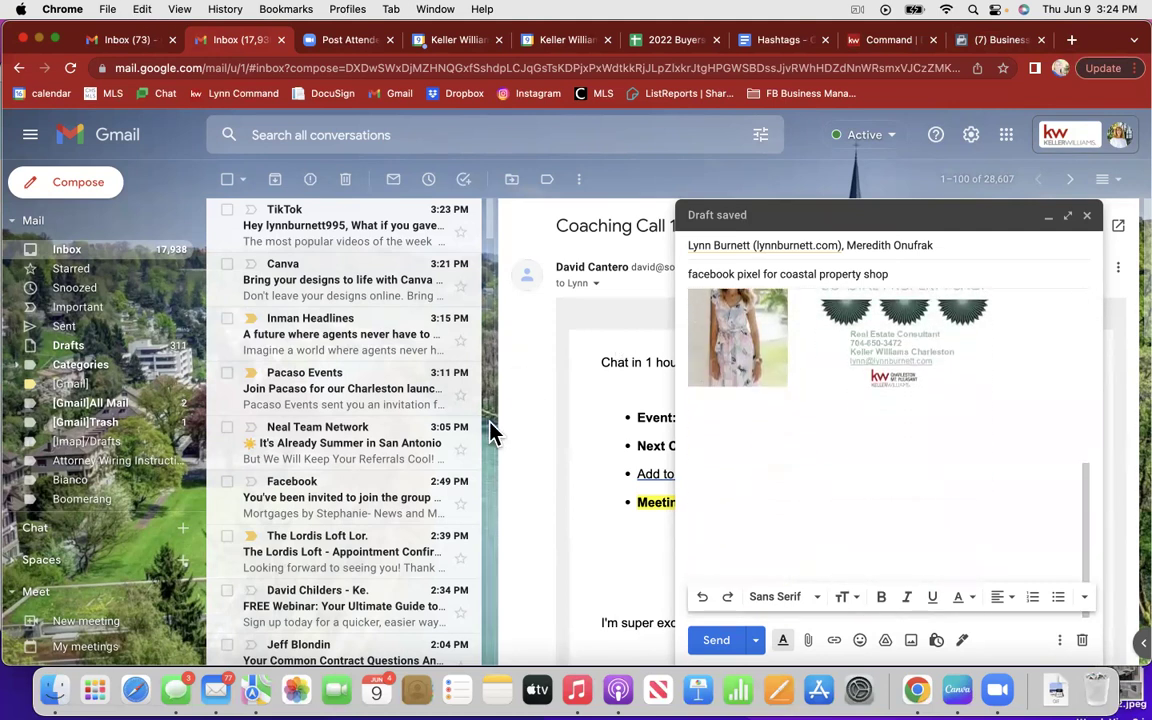
{"action": "left_click", "coordinate": [716, 641]}
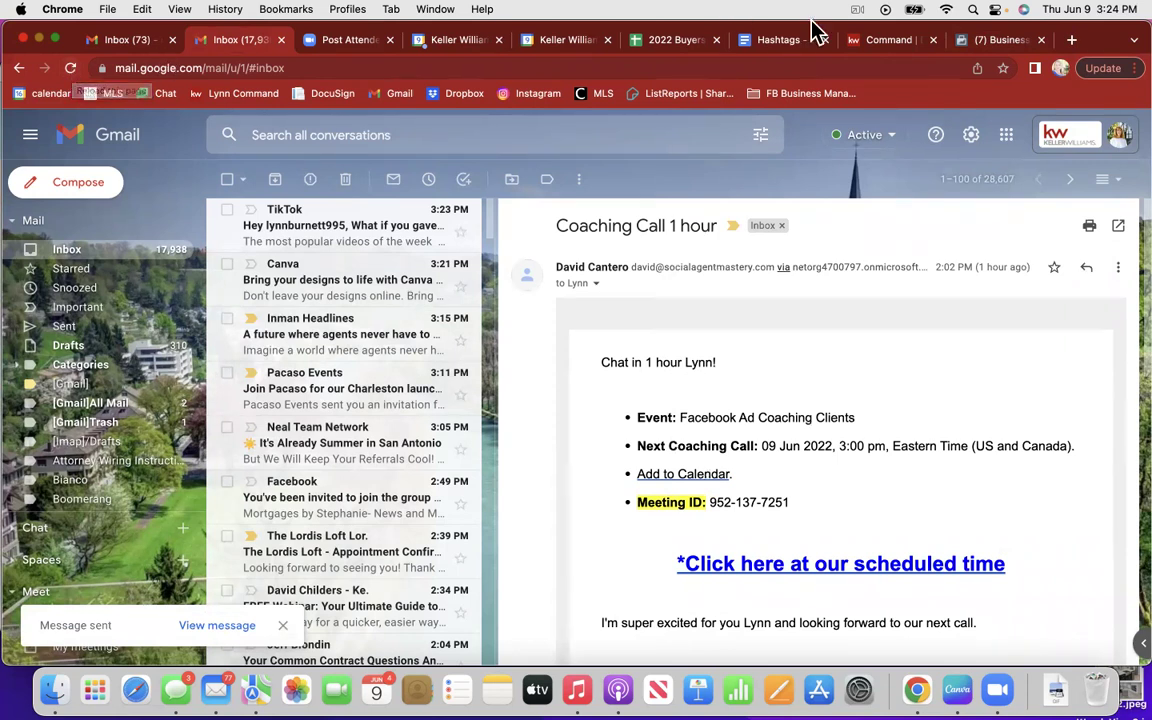
Step: Assign a team member to the Coastal Property Shop pixel with Manage Pixel full control
{"action": "left_click", "coordinate": [1015, 45]}
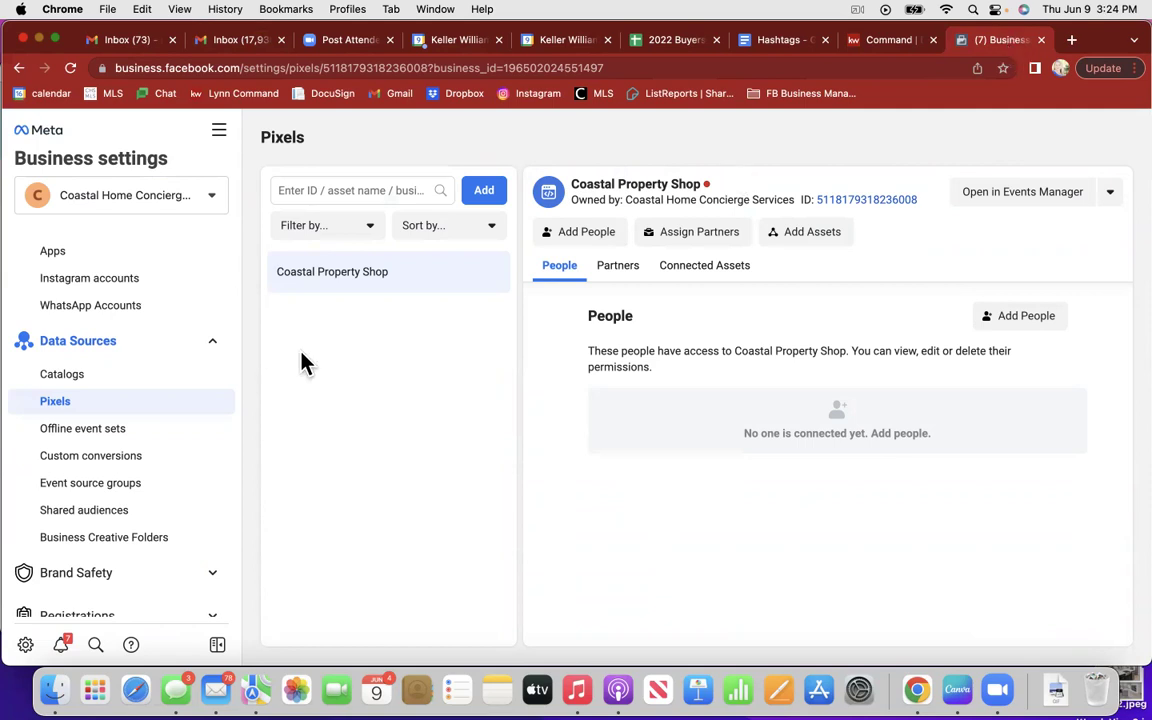
{"action": "scroll", "coordinate": [92, 530], "scroll_direction": "down", "scroll_amount": 2}
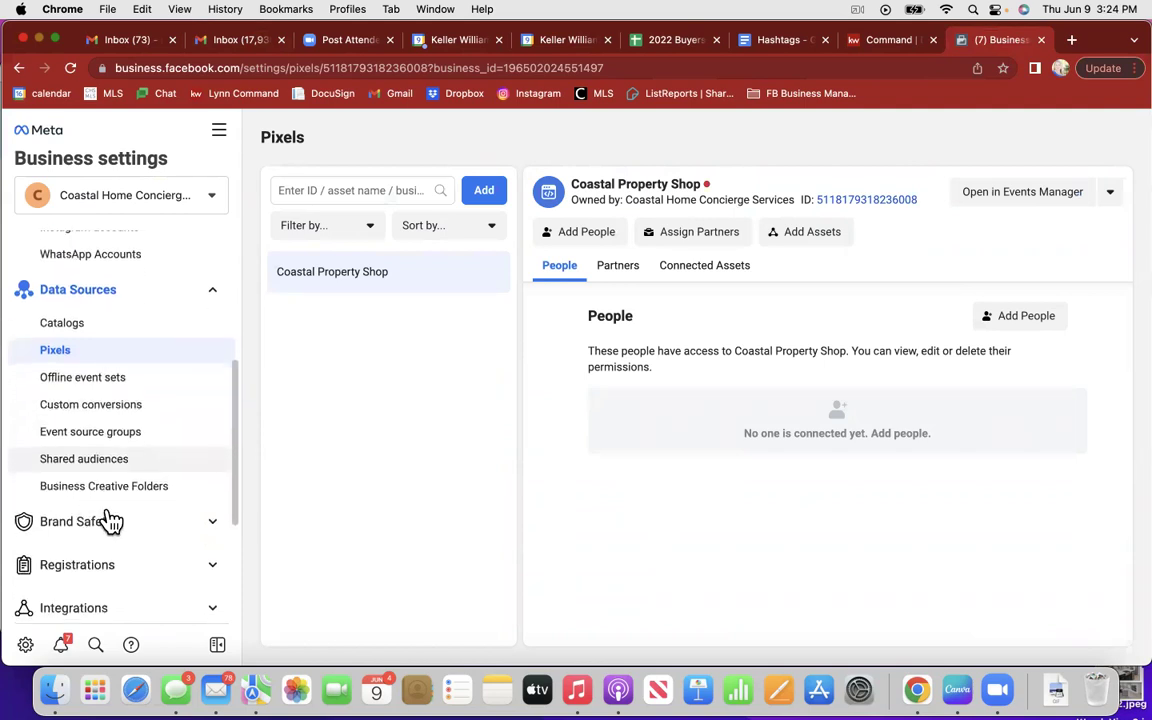
{"action": "left_click", "coordinate": [1030, 317]}
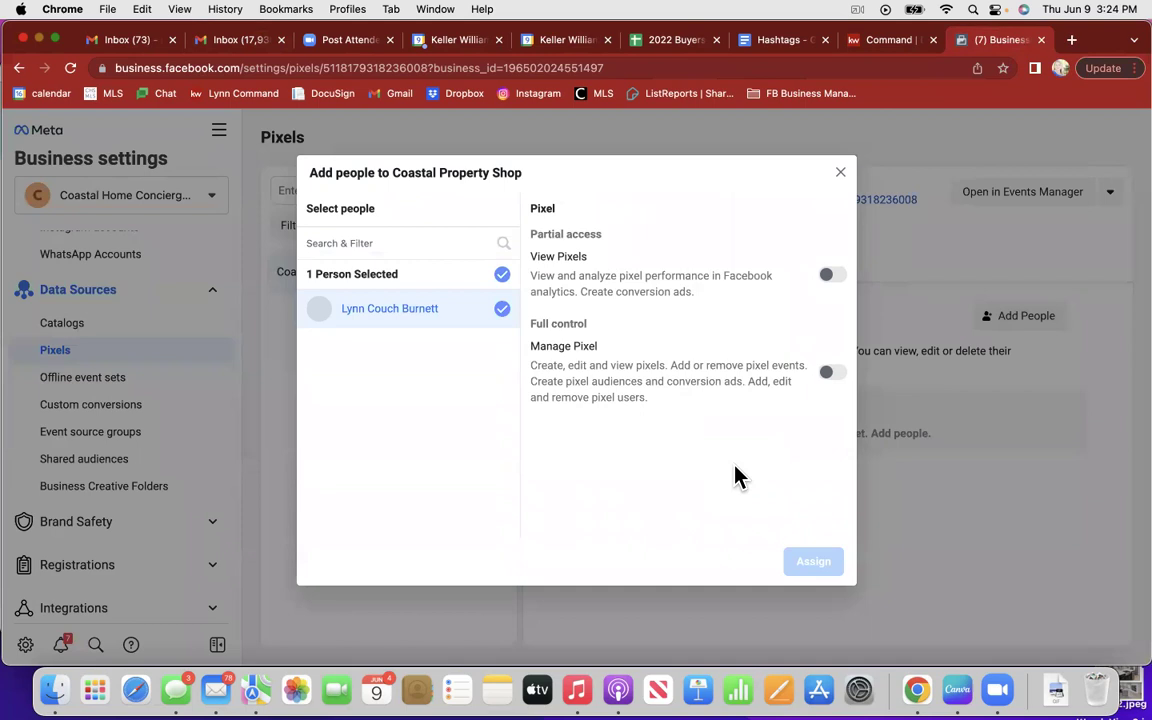
{"action": "left_click", "coordinate": [830, 375]}
{"action": "left_click", "coordinate": [814, 562]}
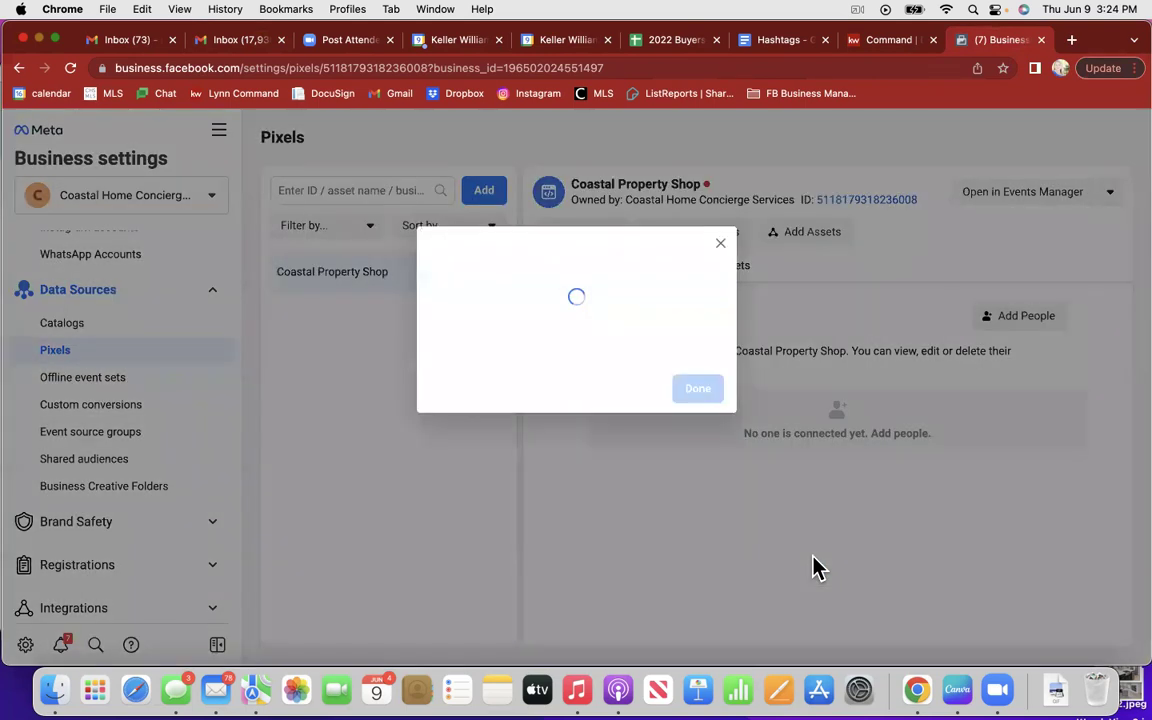
{"action": "left_click", "coordinate": [695, 378]}
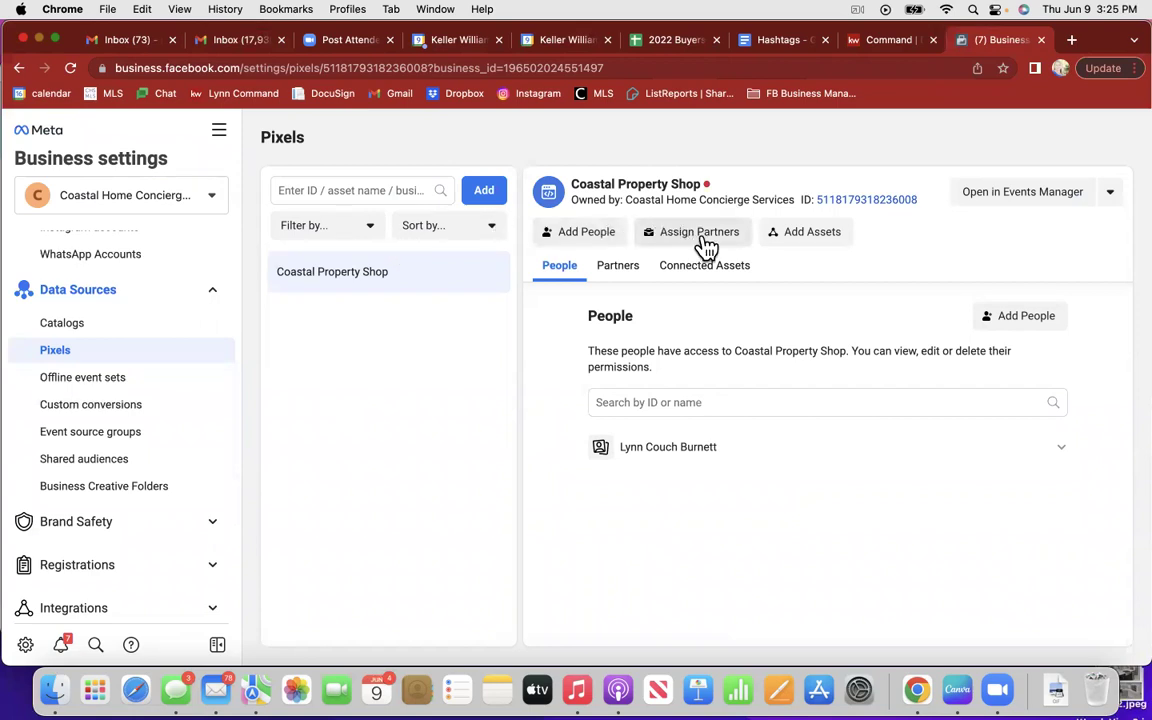
{"action": "left_click", "coordinate": [797, 240]}
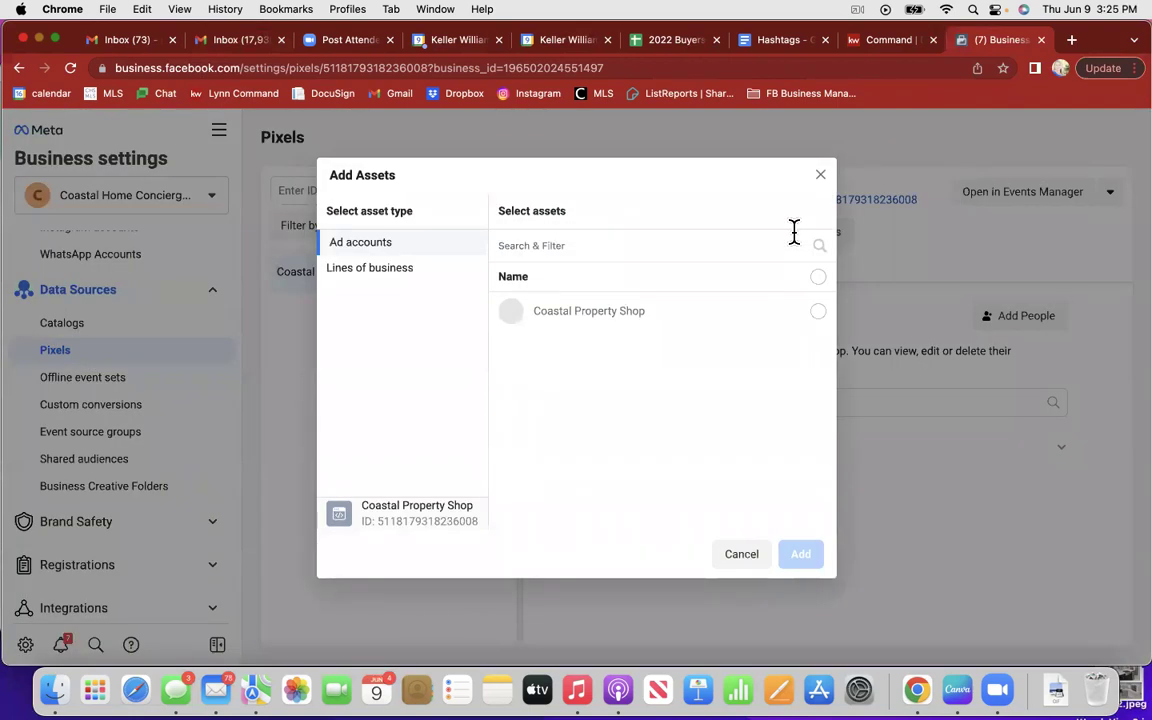
Step: Add the Coastal Property Shop ad account as an asset of the pixel
{"action": "left_click", "coordinate": [818, 313]}
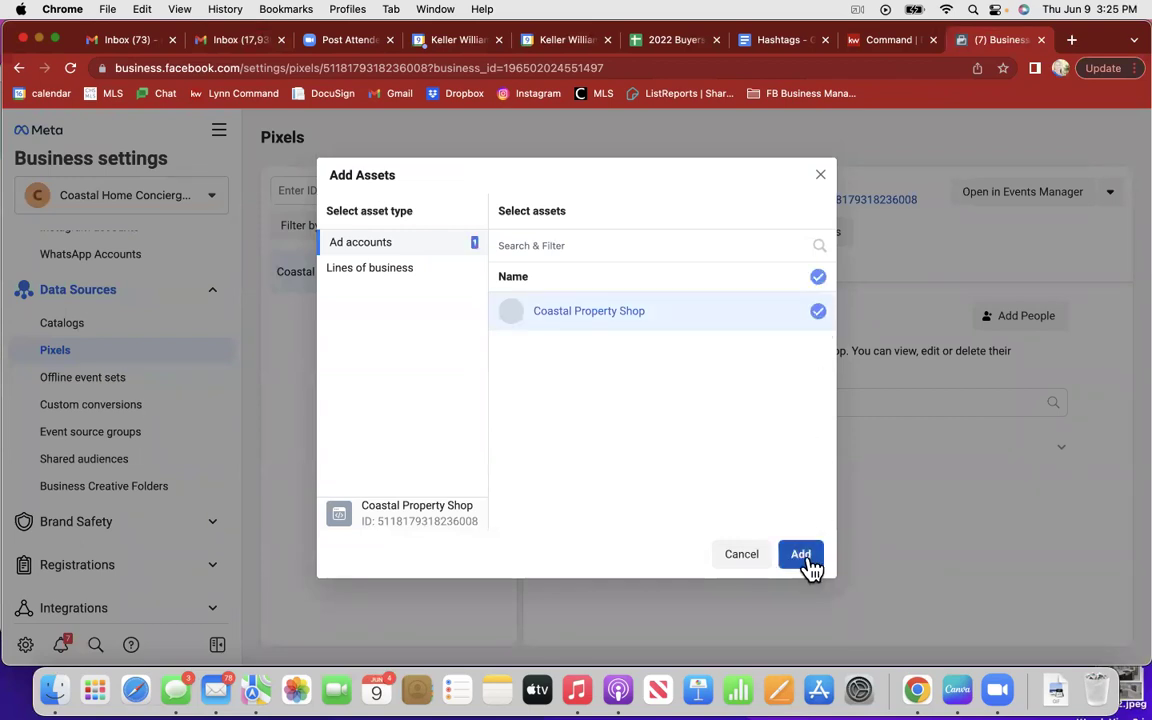
{"action": "left_click", "coordinate": [805, 559]}
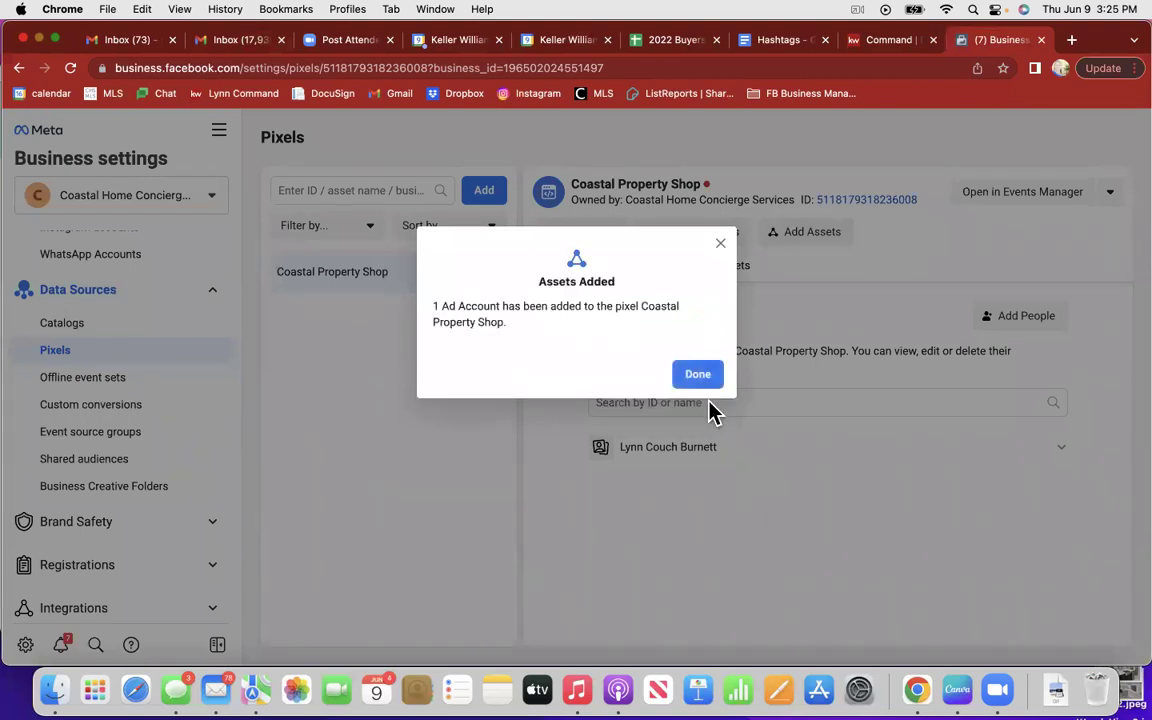
{"action": "left_click", "coordinate": [697, 376]}
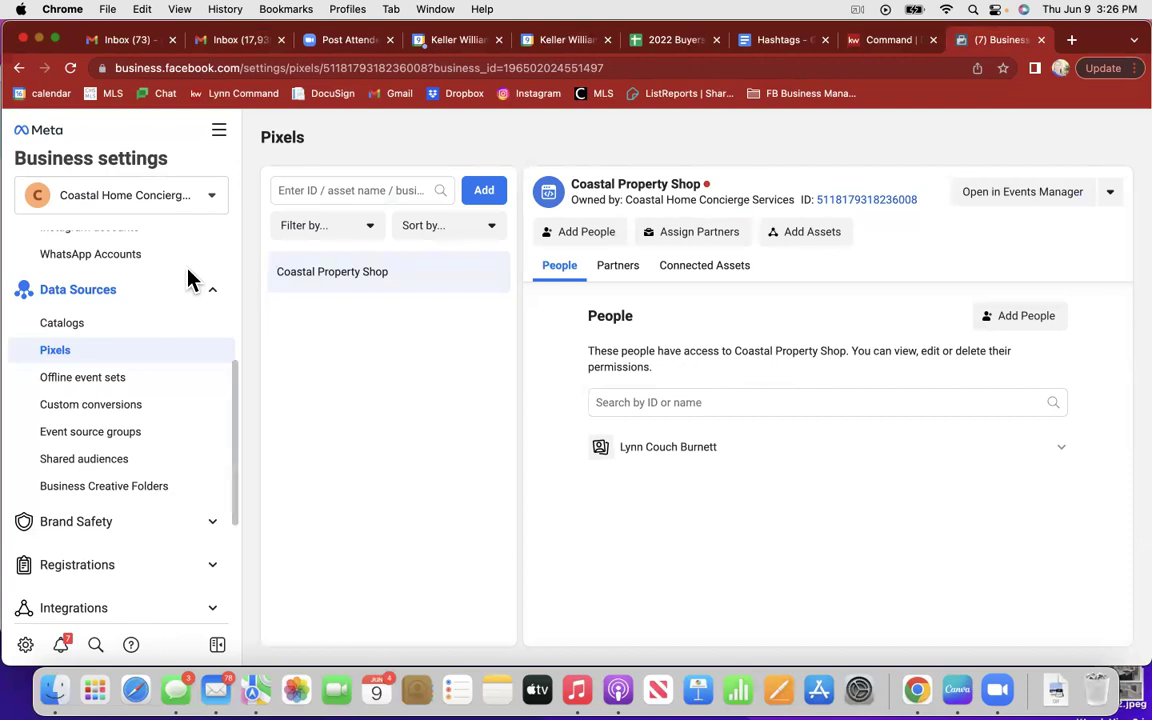
{"action": "left_click", "coordinate": [132, 522]}
Step: Open the Brand Safety Domains page, showing no domains for Coastal Home Concierge Services
{"action": "scroll", "coordinate": [141, 571], "scroll_direction": "down", "scroll_amount": 3}
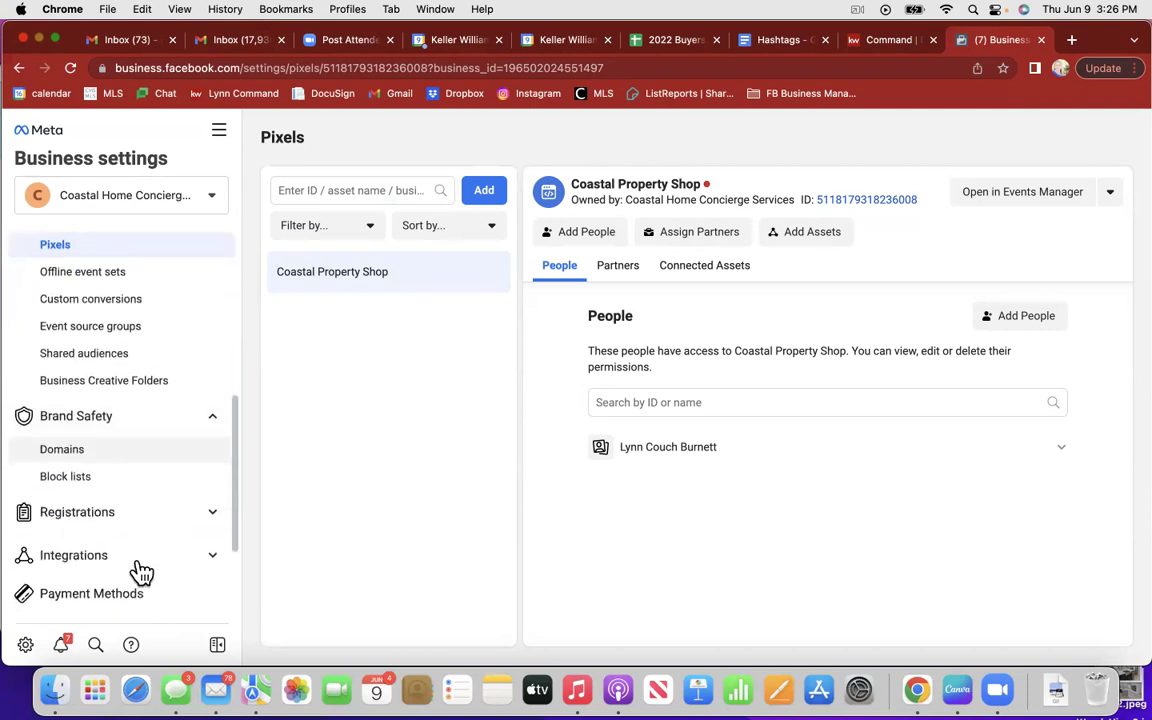
{"action": "left_click", "coordinate": [95, 431]}
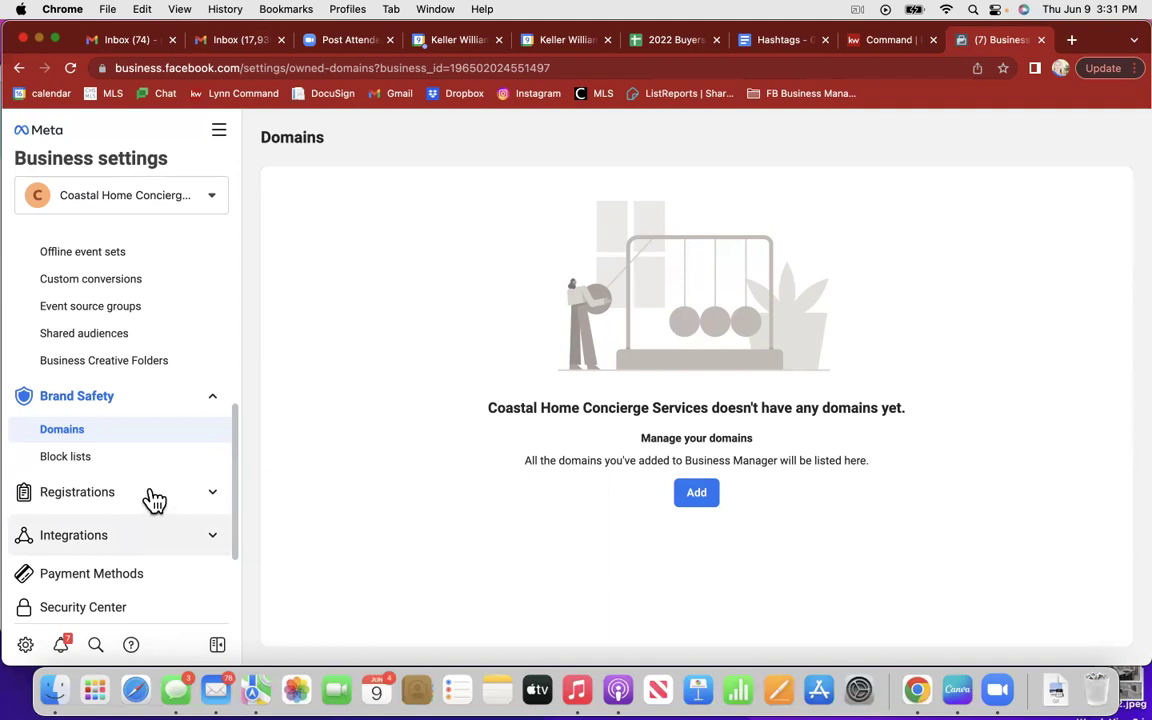
{"action": "scroll", "coordinate": [155, 502], "scroll_direction": "down", "scroll_amount": 3}
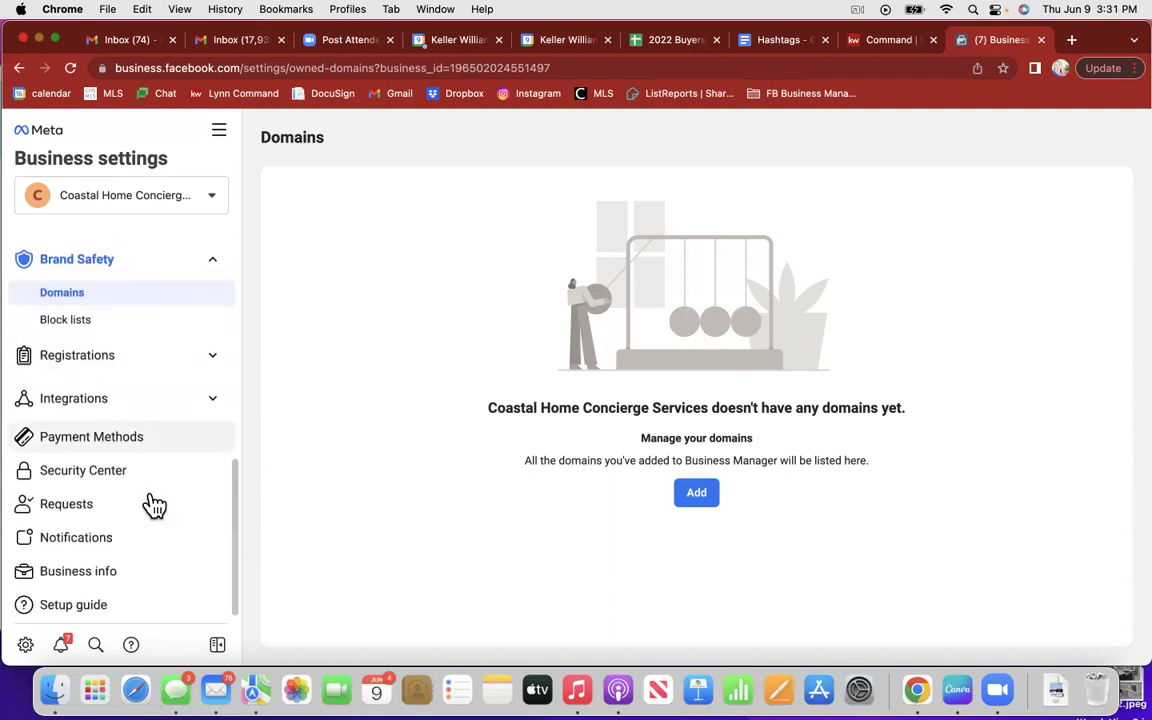
Step: Edit Business info and change 'Home Concierge Services' to 'Property Shop' in the business name
{"action": "left_click", "coordinate": [119, 582]}
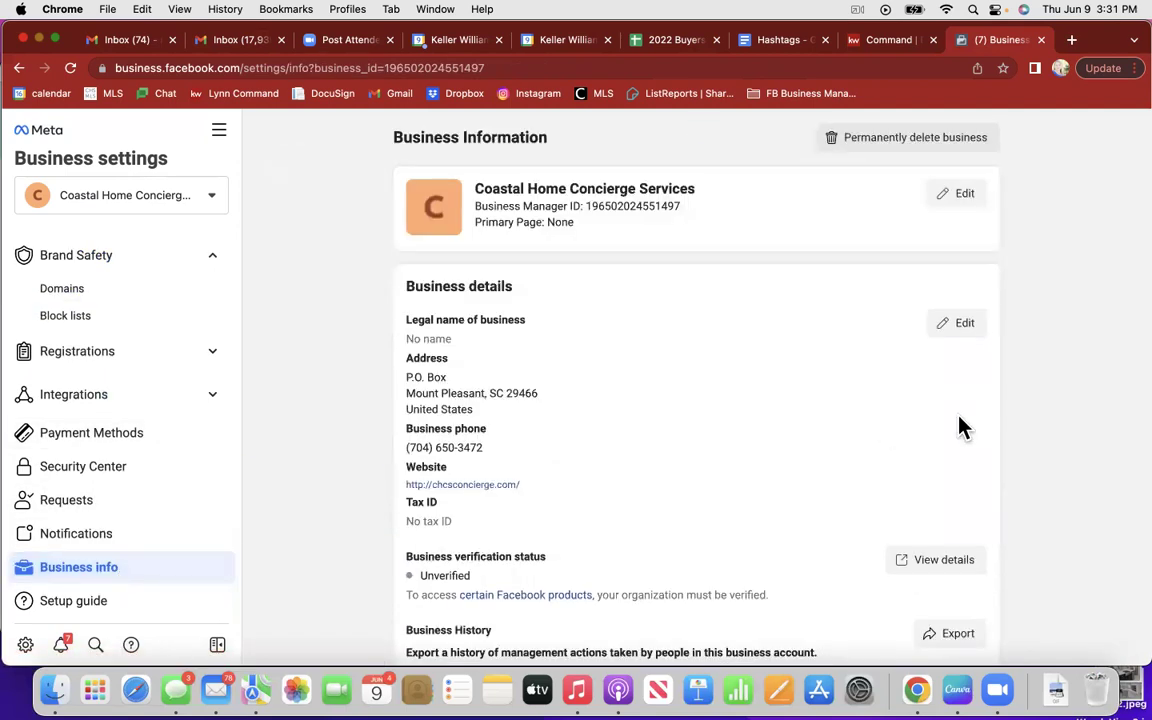
{"action": "left_click", "coordinate": [962, 195]}
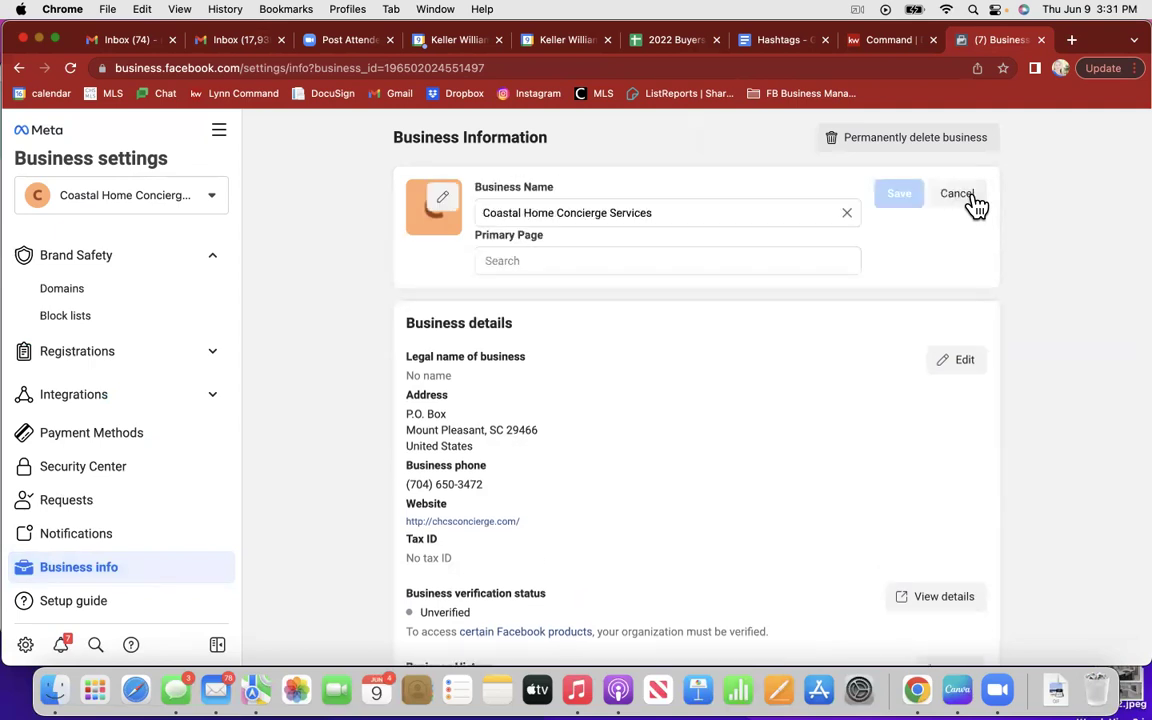
{"action": "triple_click", "coordinate": [700, 204]}
{"action": "left_click_drag", "start_coordinate": [483, 213], "coordinate": [530, 213]}
{"action": "left_click", "coordinate": [586, 203]}
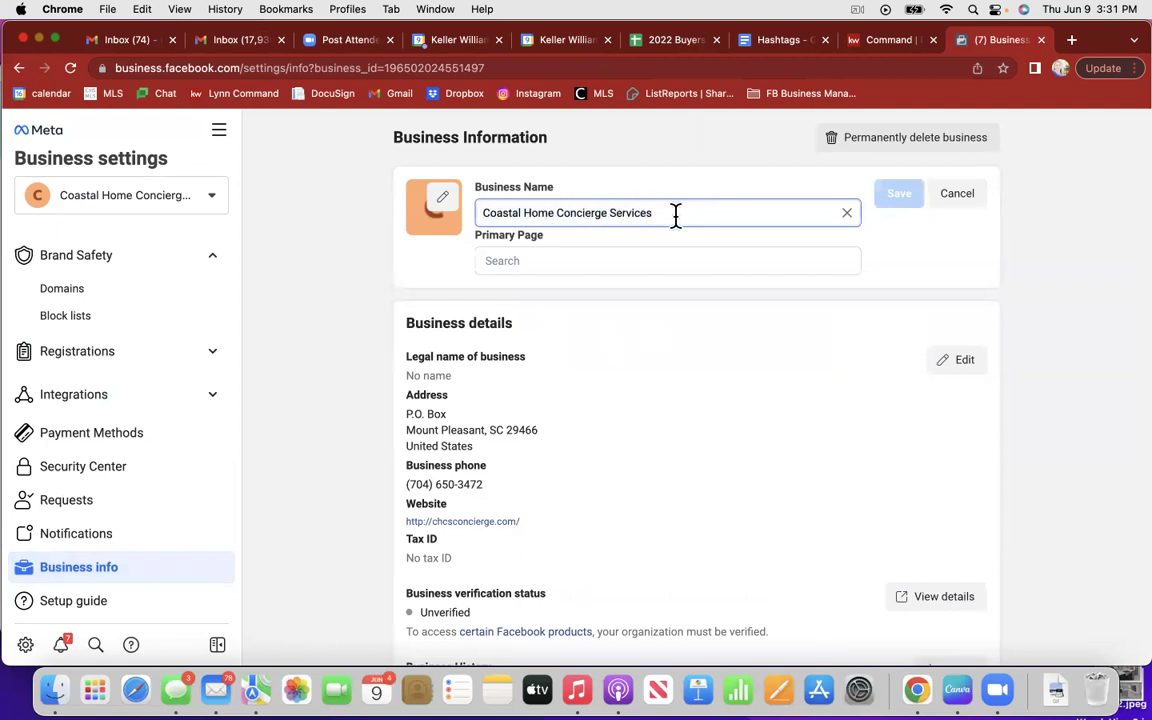
{"action": "left_click_drag", "start_coordinate": [652, 213], "coordinate": [522, 215]}
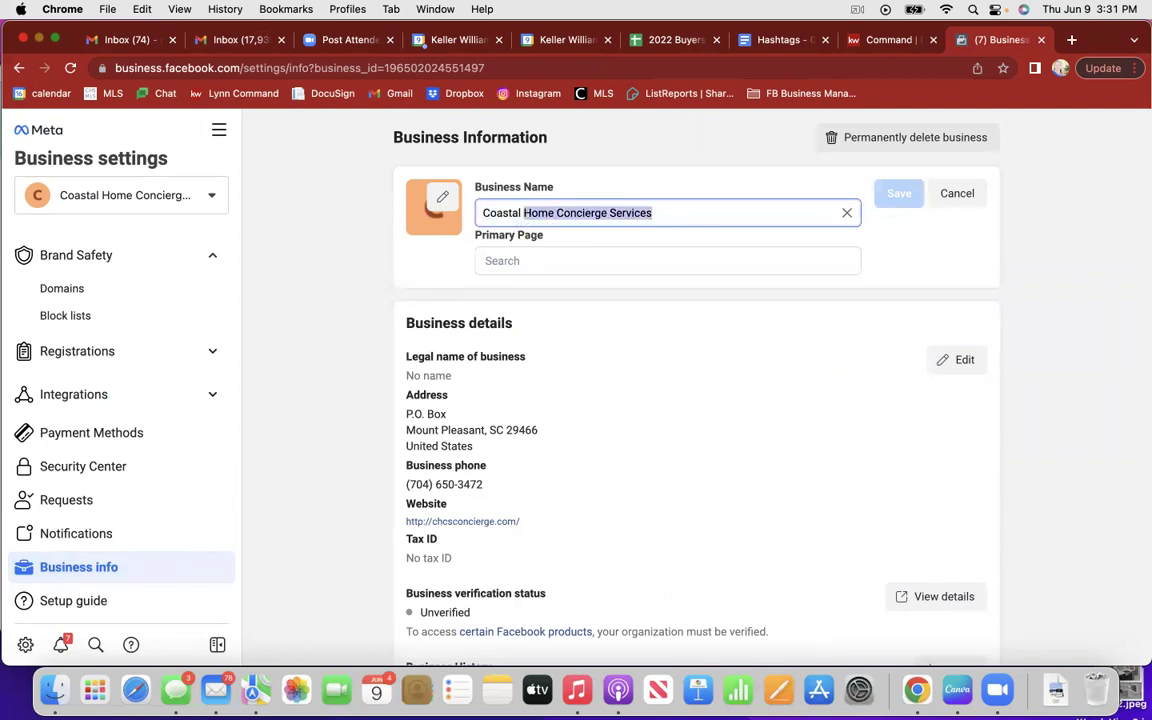
{"action": "type", "text": "Property Shop"}
Step: Search 'Coastal' and set Coastal Property Shop as the primary Page
{"action": "left_click", "coordinate": [503, 262]}
{"action": "type", "text": "Coastal"}
{"action": "left_click", "coordinate": [540, 304]}
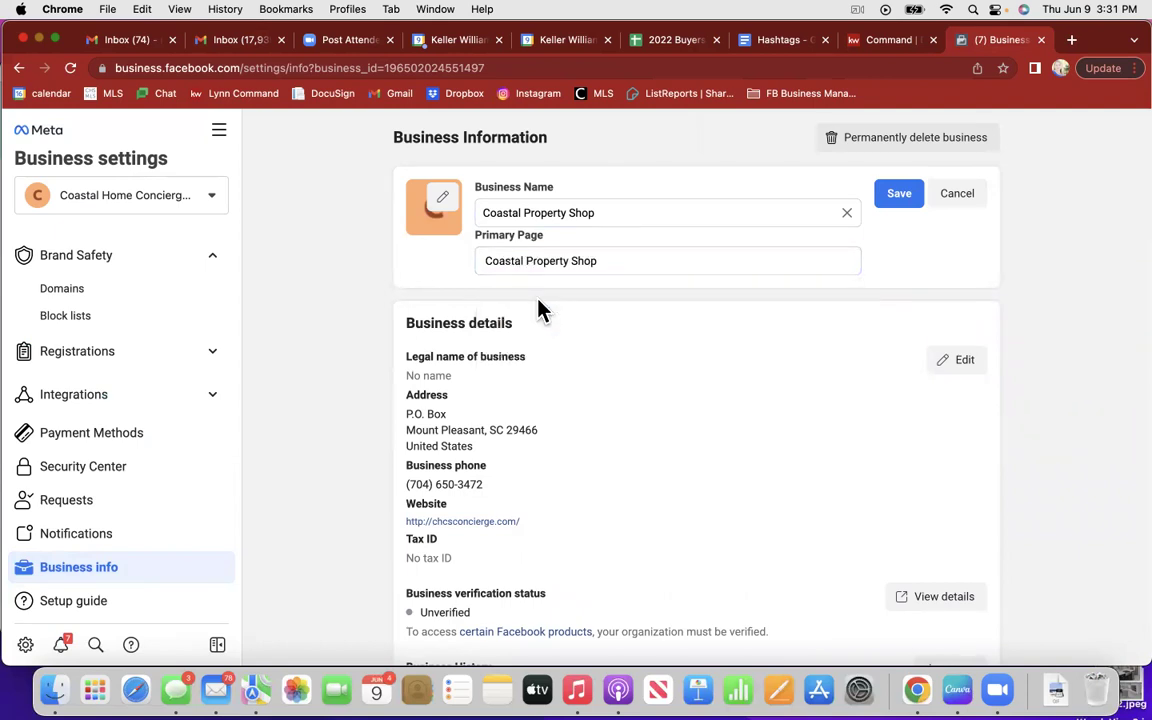
Step: Save the Coastal Property Shop name and primary Page, then reload the Business Information page
{"action": "left_click", "coordinate": [893, 195]}
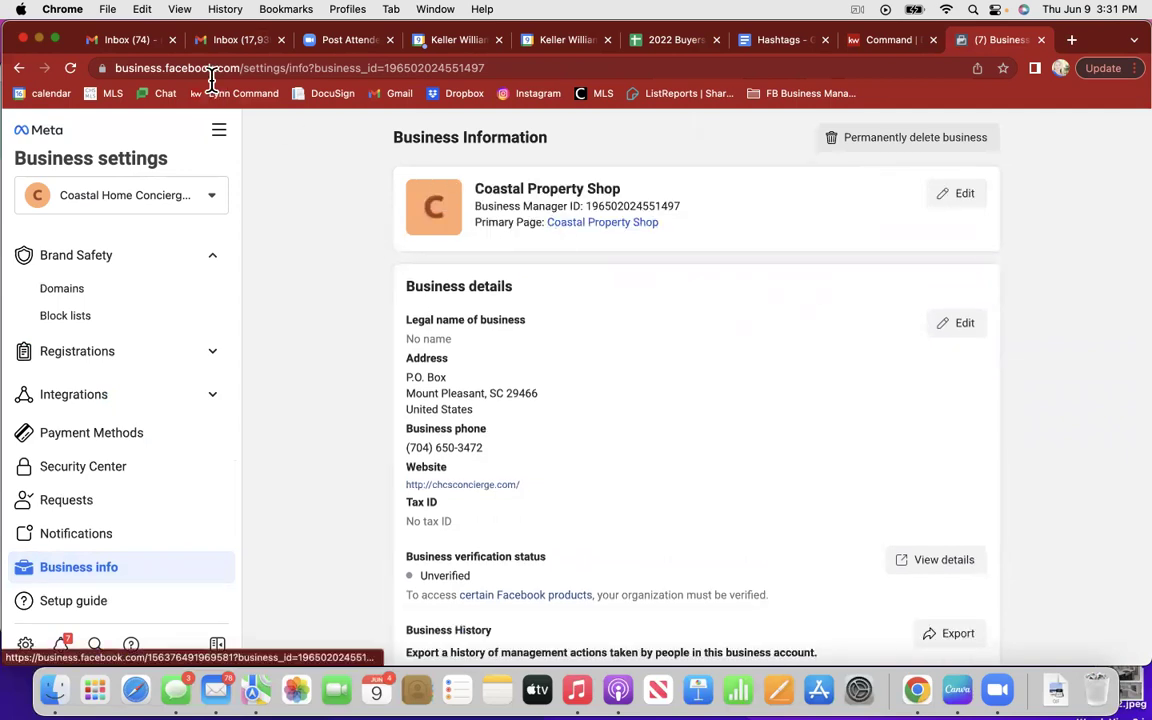
{"action": "left_click", "coordinate": [69, 70]}
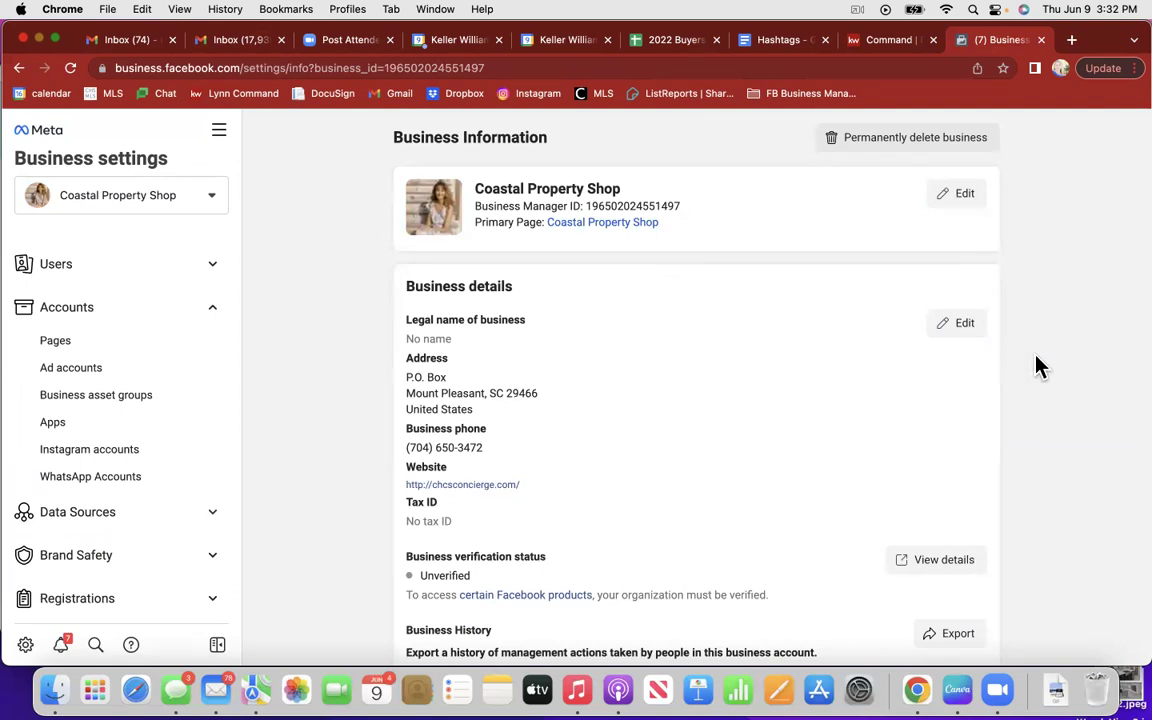
{"action": "scroll", "coordinate": [1040, 367], "scroll_direction": "down", "scroll_amount": 1}
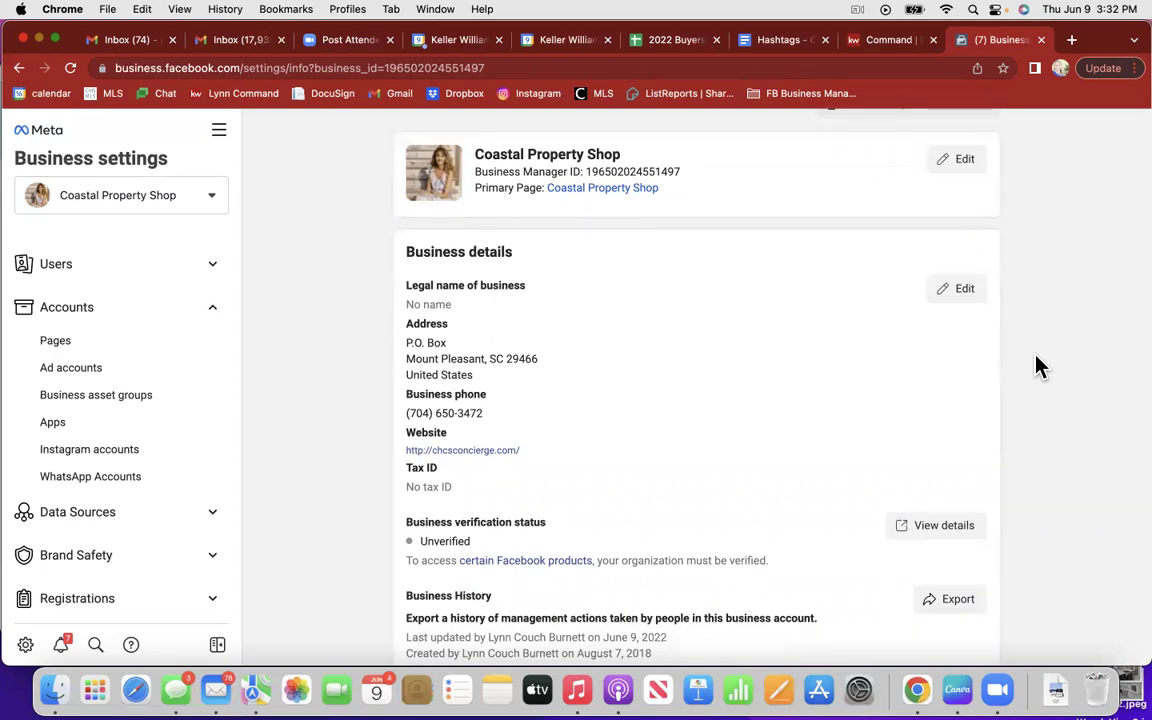
{"action": "scroll", "coordinate": [1040, 367], "scroll_direction": "down", "scroll_amount": 1}
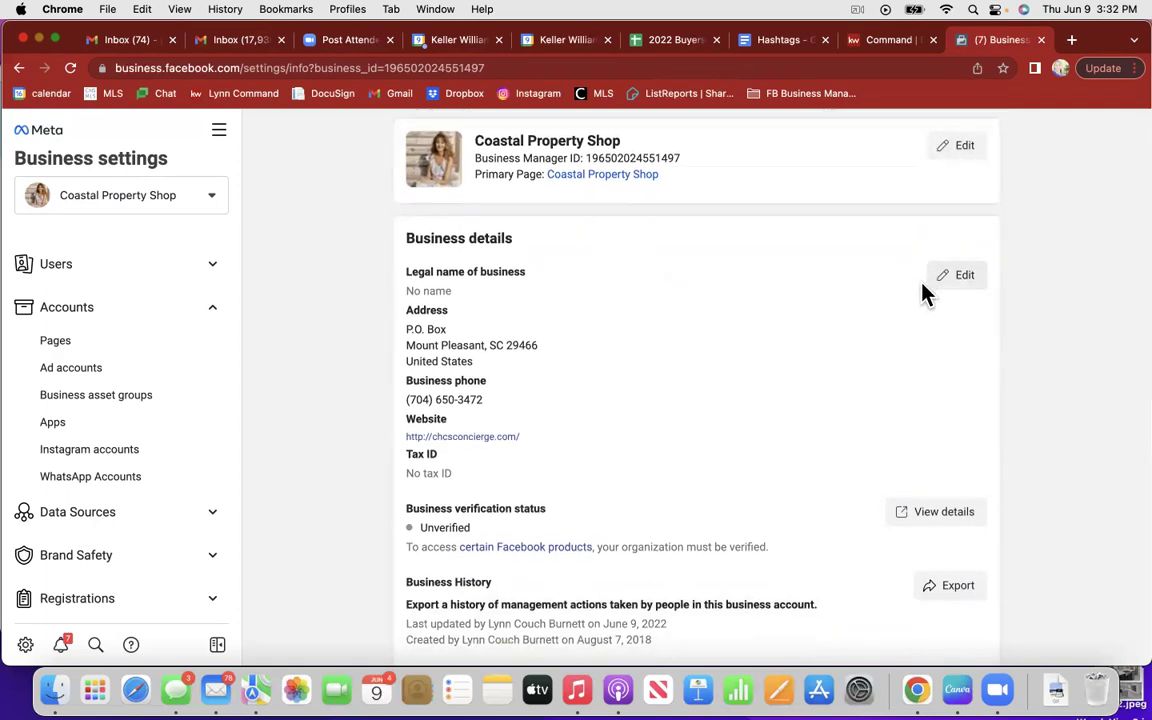
{"action": "left_click", "coordinate": [956, 288]}
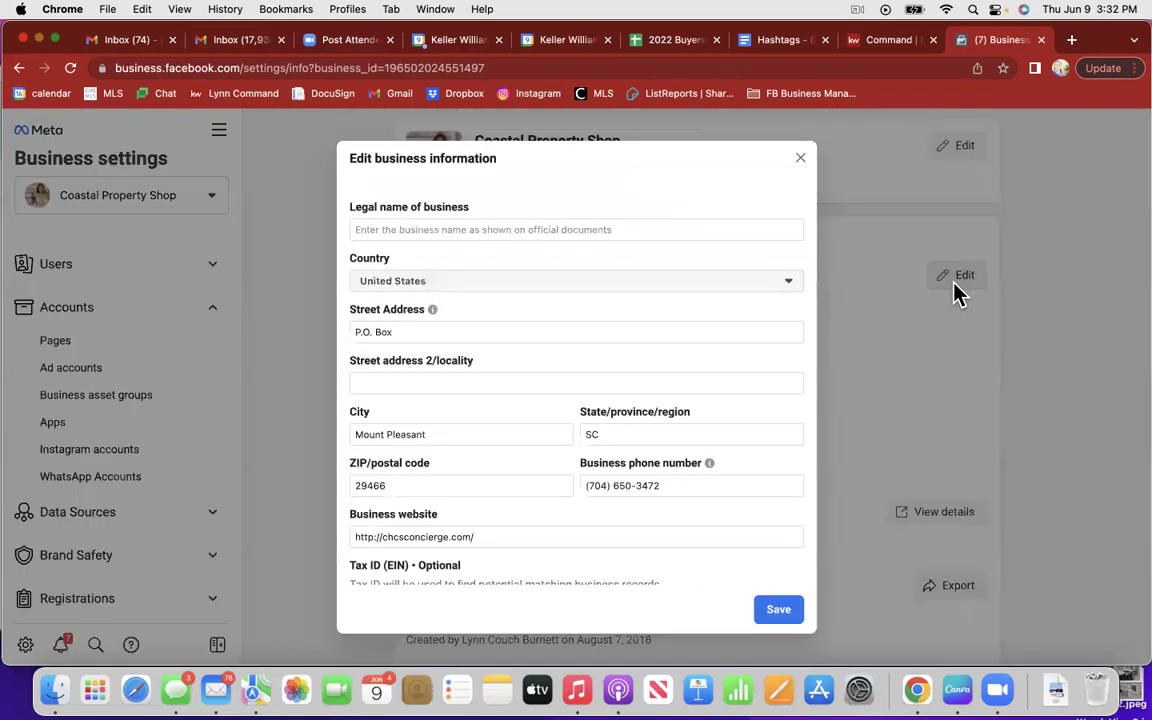
Step: Enter 'Coastal Property Shop' as the legal business name and attempt to save
{"action": "left_click", "coordinate": [428, 230]}
{"action": "type", "text": "Coast"}
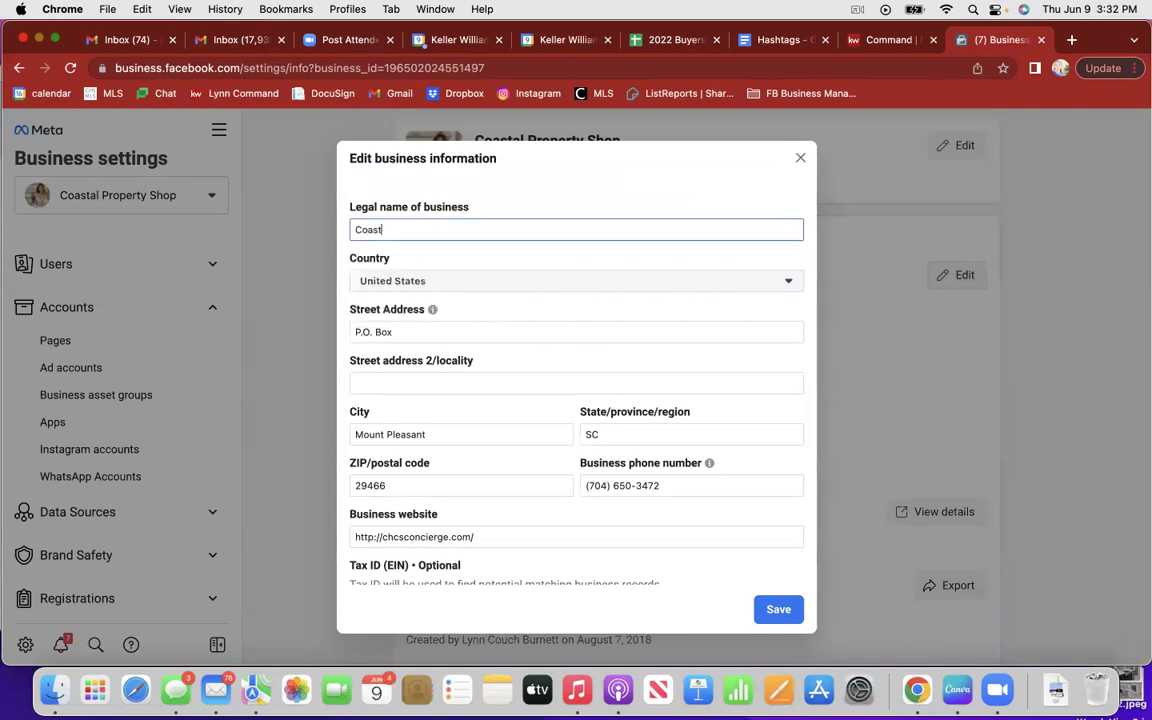
{"action": "type", "text": "al Property Shop"}
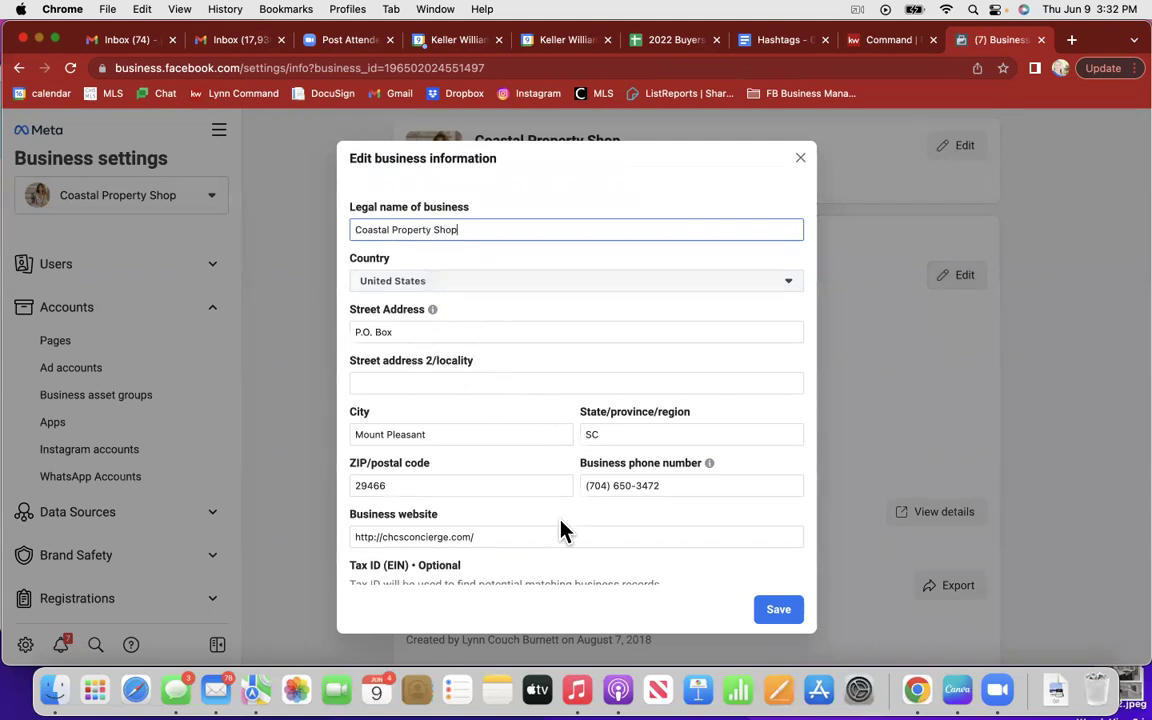
{"action": "scroll", "coordinate": [645, 573], "scroll_direction": "down", "scroll_amount": 1}
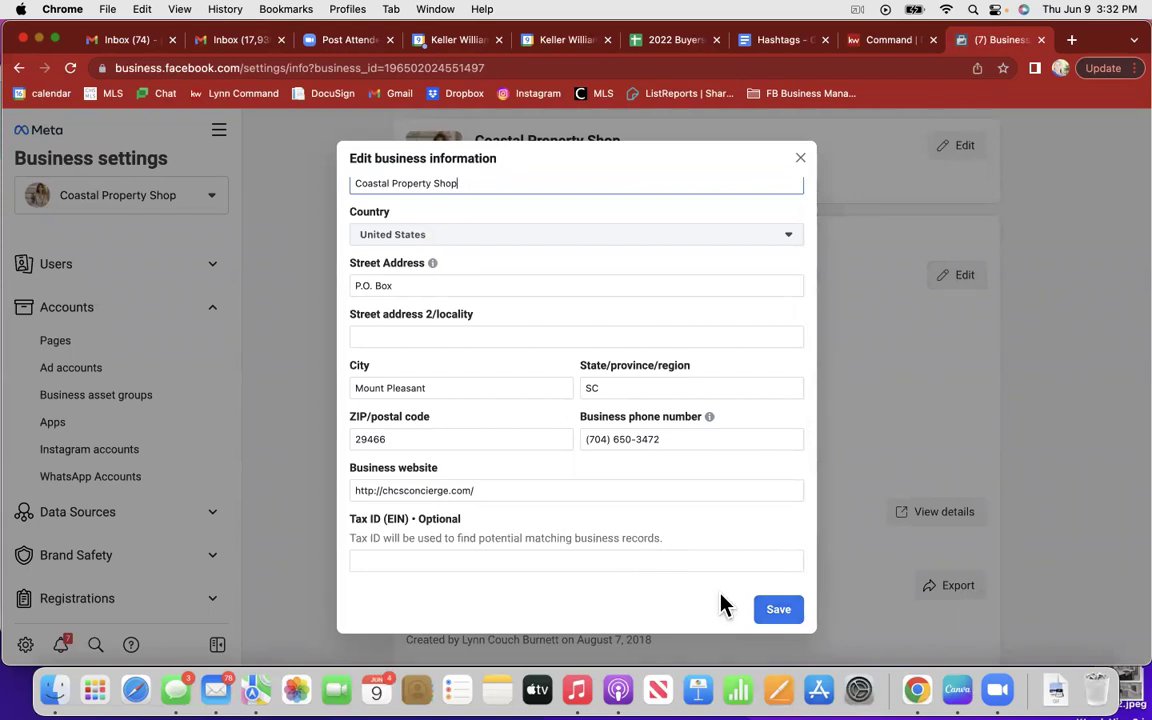
{"action": "left_click", "coordinate": [773, 612]}
{"action": "left_click", "coordinate": [533, 494]}
{"action": "key", "text": "super+a"}
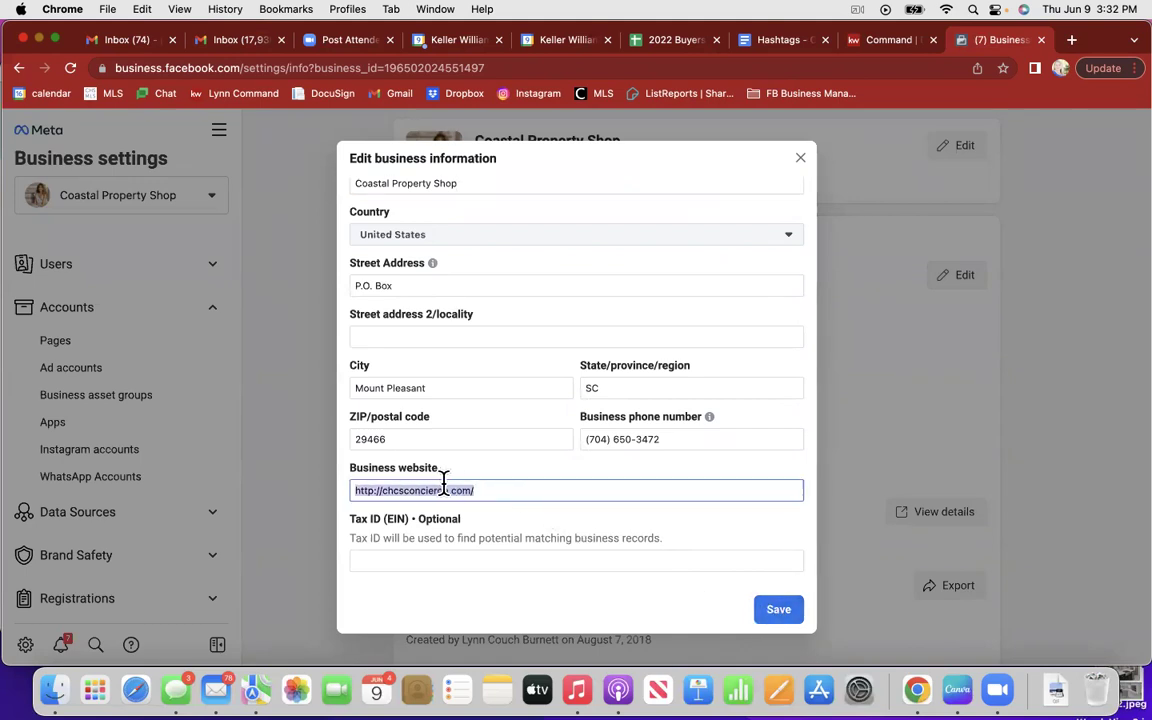
{"action": "key", "text": "Right"}
{"action": "left_click", "coordinate": [390, 490], "text": "shift"}
{"action": "key", "text": "BackSpace"}
{"action": "type", "text": "coastalp"}
{"action": "type", "text": "ropertysho"}
{"action": "type", "text": "p.co"}
{"action": "key", "text": "BackSpace"}
{"action": "key", "text": "BackSpace"}
{"action": "type", "text": "info"}
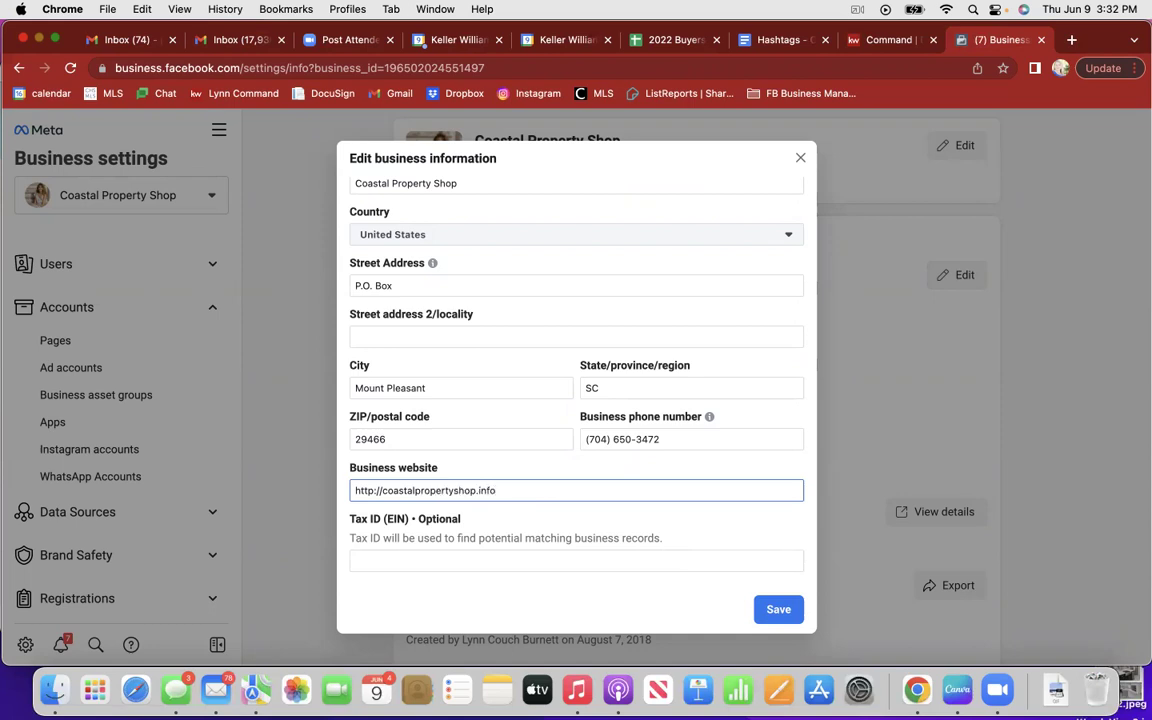
{"action": "left_click", "coordinate": [787, 617]}
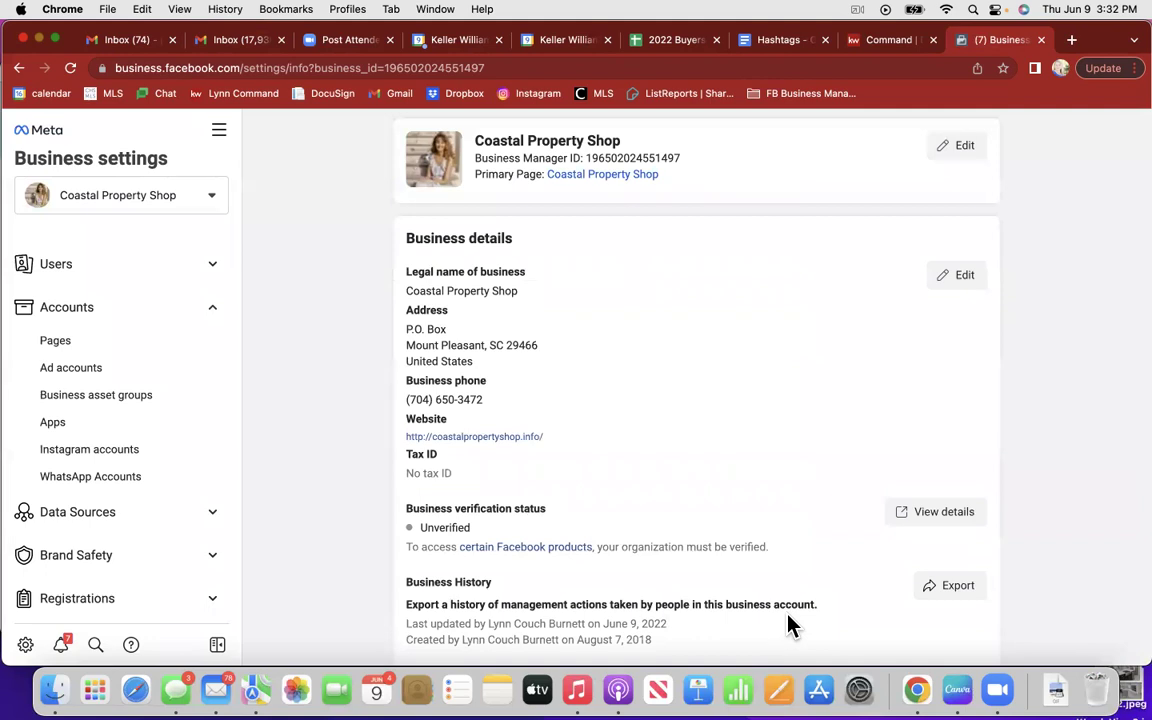
Step: Scroll back to the top of Business Info and show the All tools list
{"action": "scroll", "coordinate": [787, 625], "scroll_direction": "down", "scroll_amount": 10}
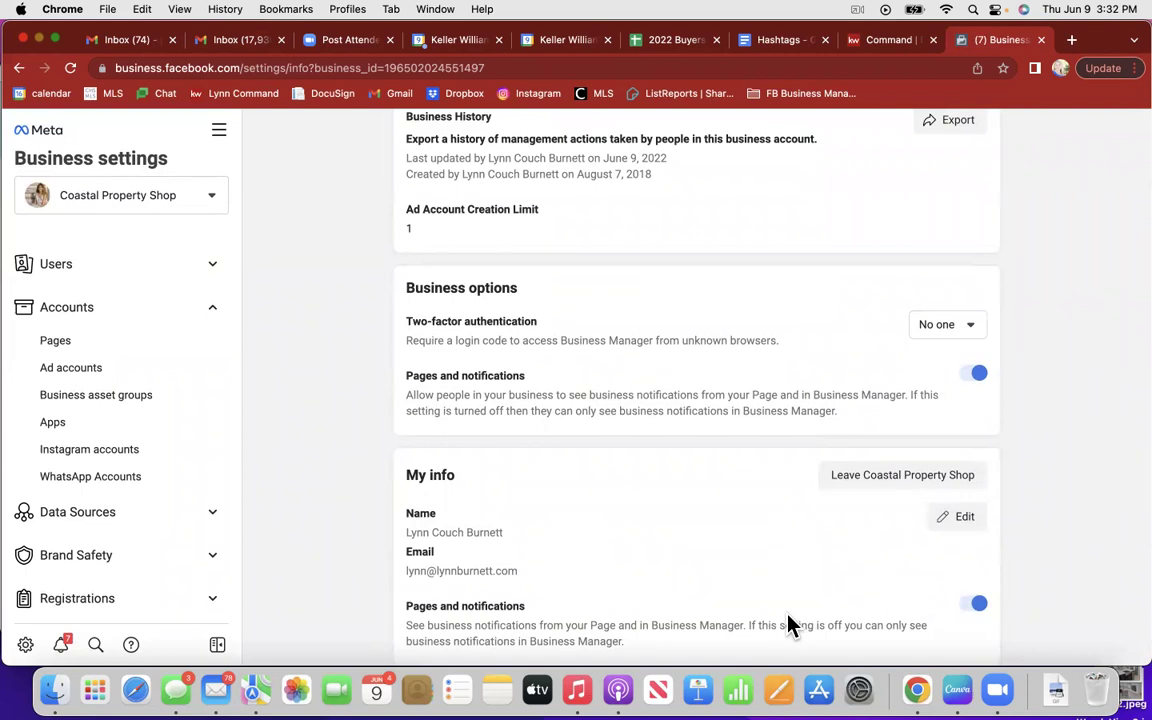
{"action": "scroll", "coordinate": [788, 622], "scroll_direction": "up", "scroll_amount": 10}
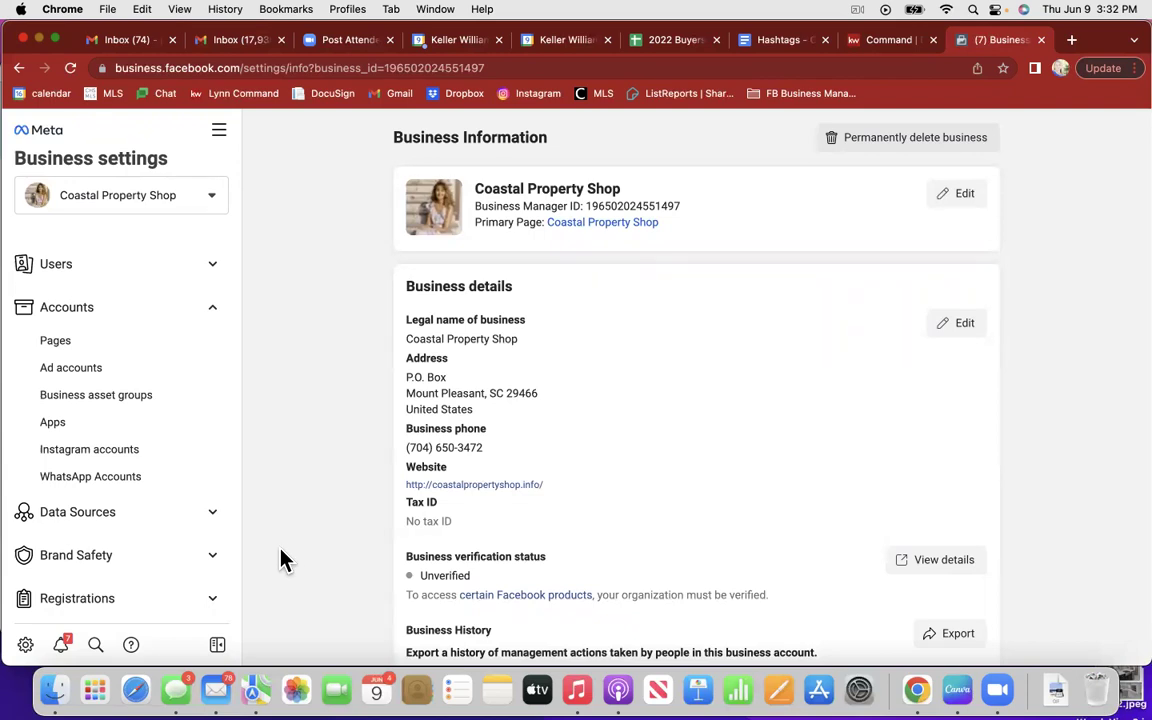
{"action": "left_click", "coordinate": [220, 132]}
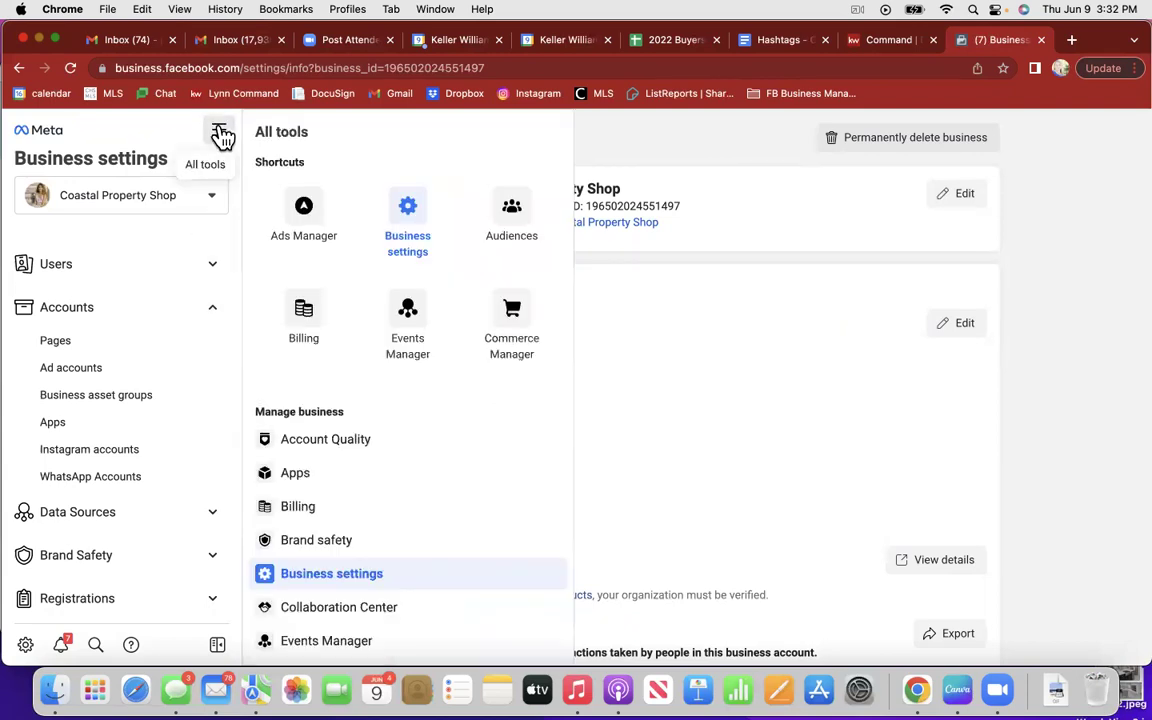
Step: Open Ads Manager, switch to the other ad account, then back to Coastal Property Shop
{"action": "left_click", "coordinate": [305, 212]}
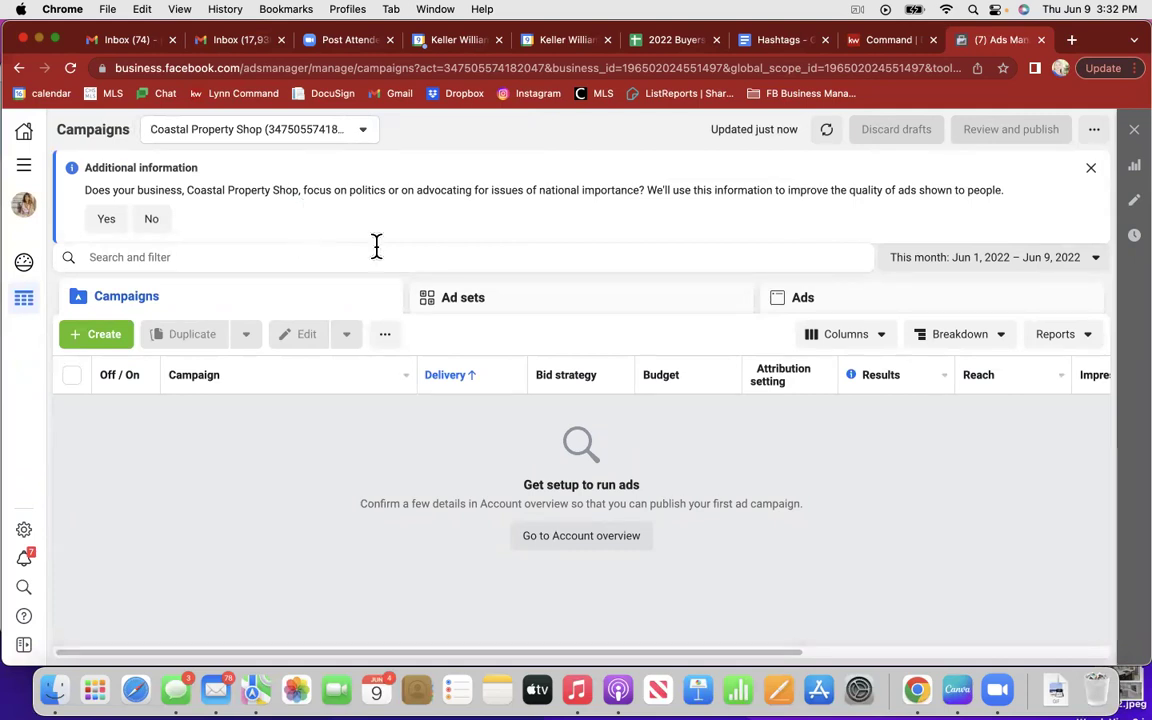
{"action": "left_click", "coordinate": [1091, 168]}
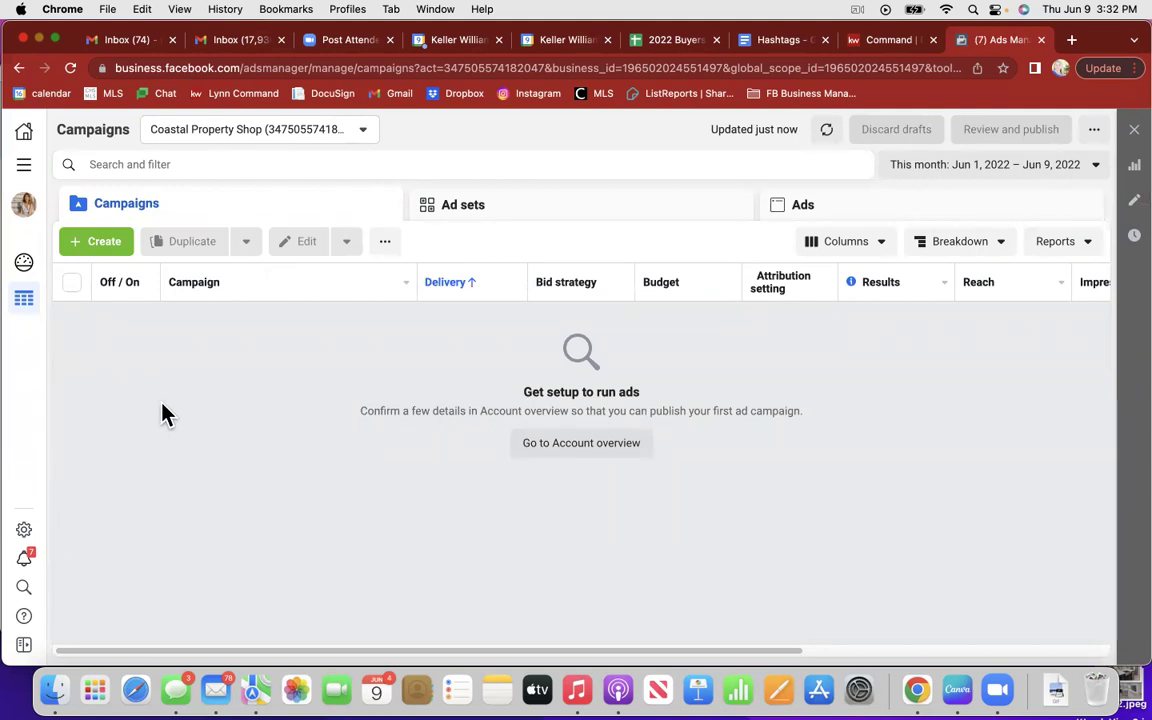
{"action": "left_click", "coordinate": [360, 135]}
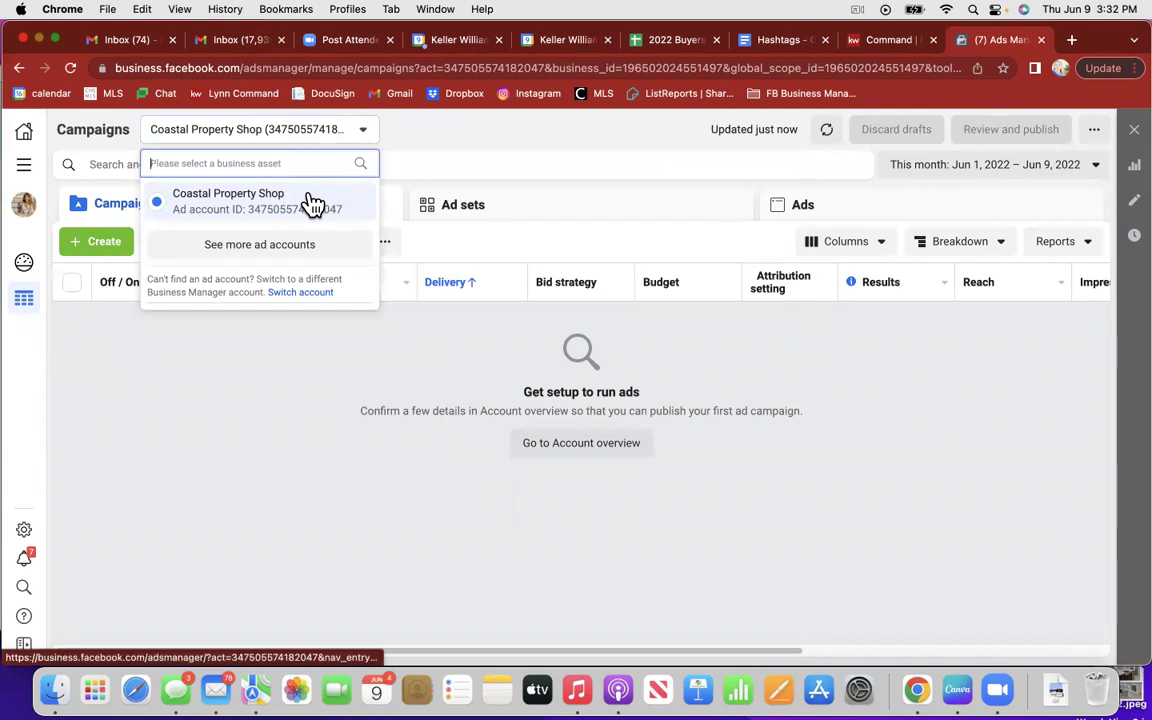
{"action": "left_click", "coordinate": [285, 246]}
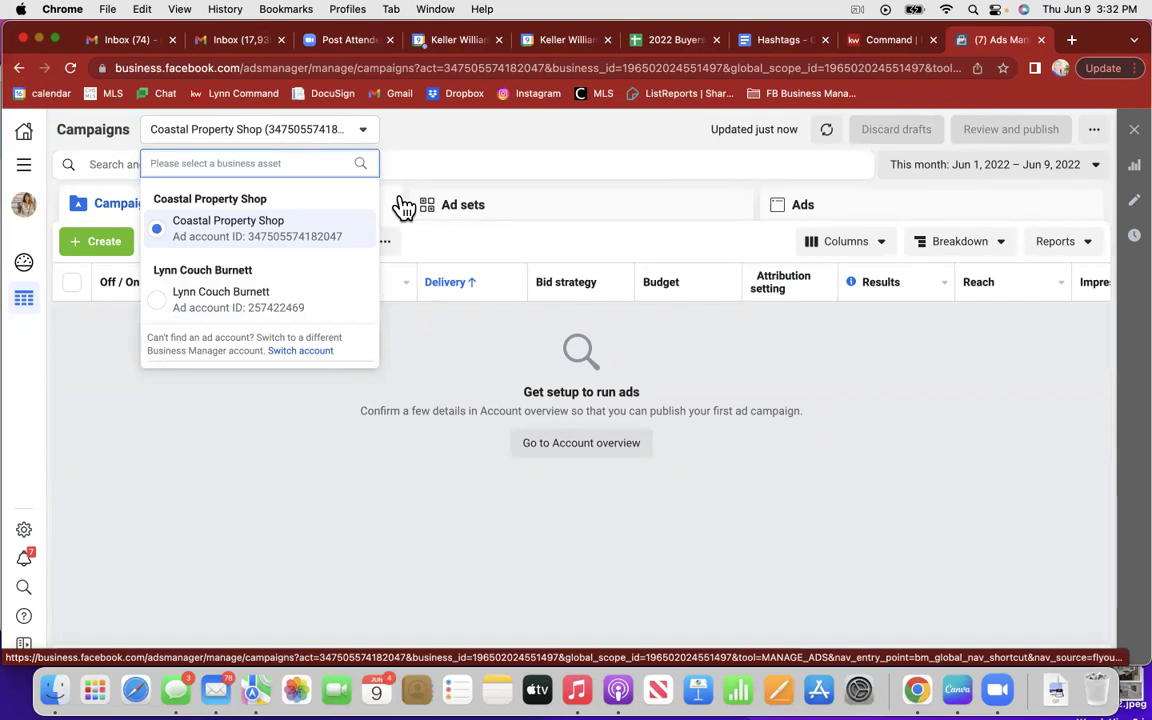
{"action": "left_click", "coordinate": [239, 305]}
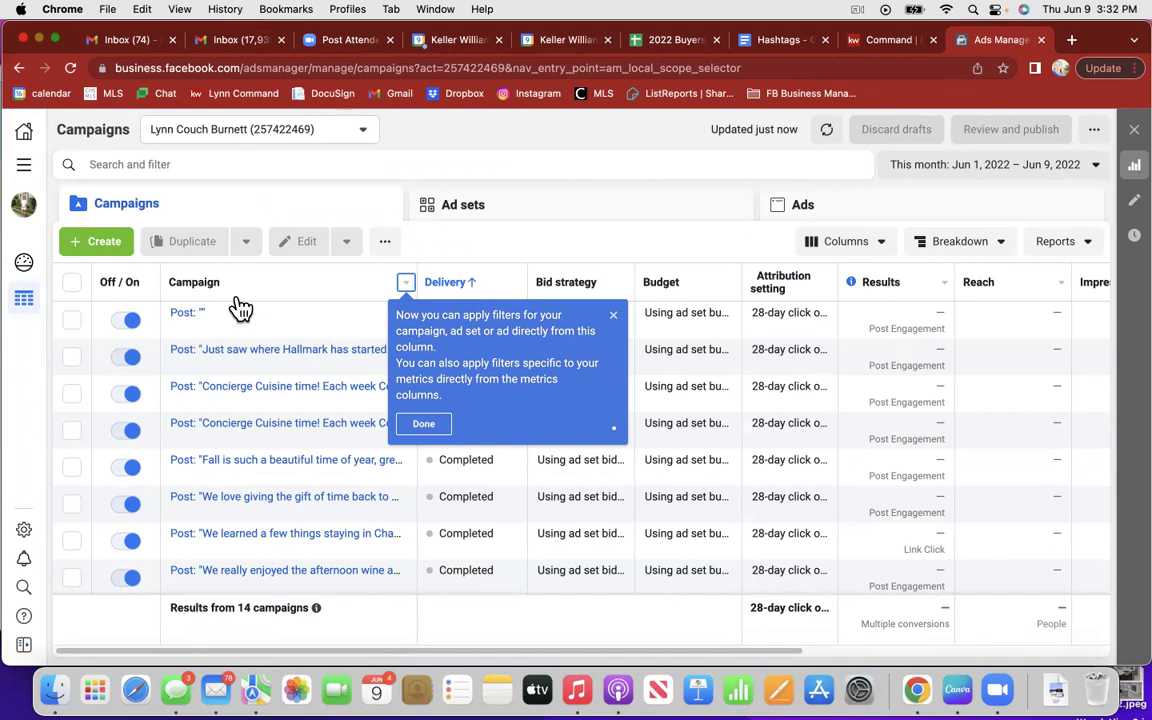
{"action": "left_click", "coordinate": [340, 128]}
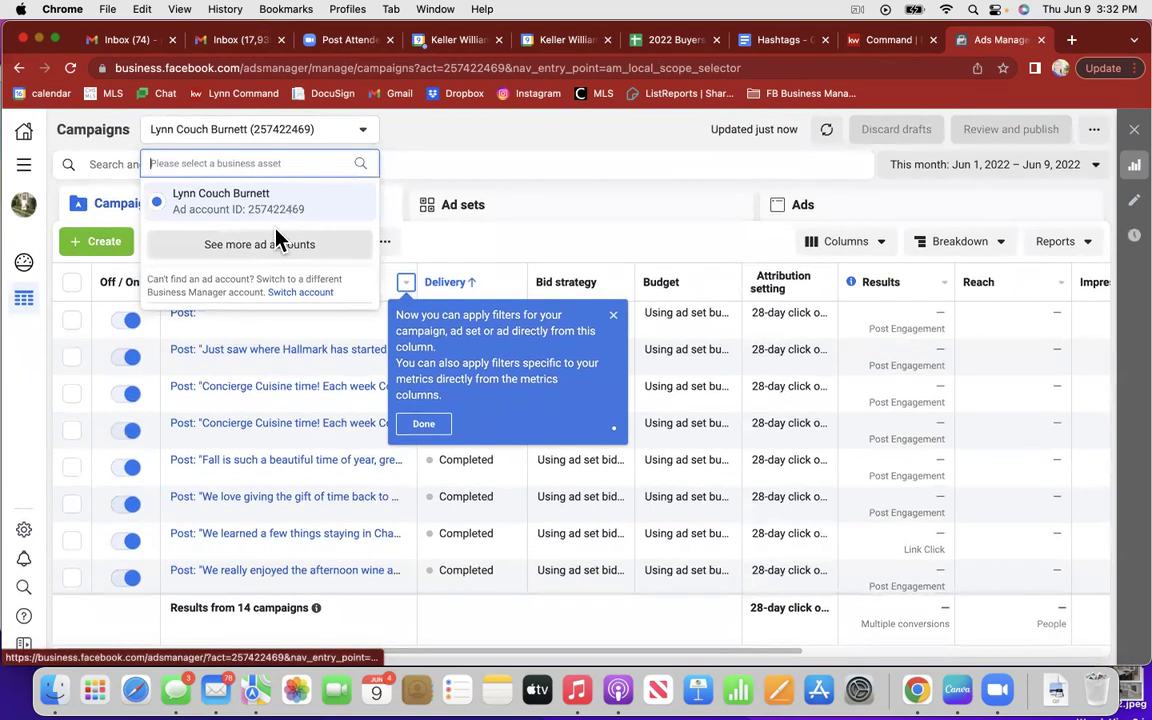
{"action": "left_click", "coordinate": [259, 242]}
{"action": "left_click", "coordinate": [259, 236]}
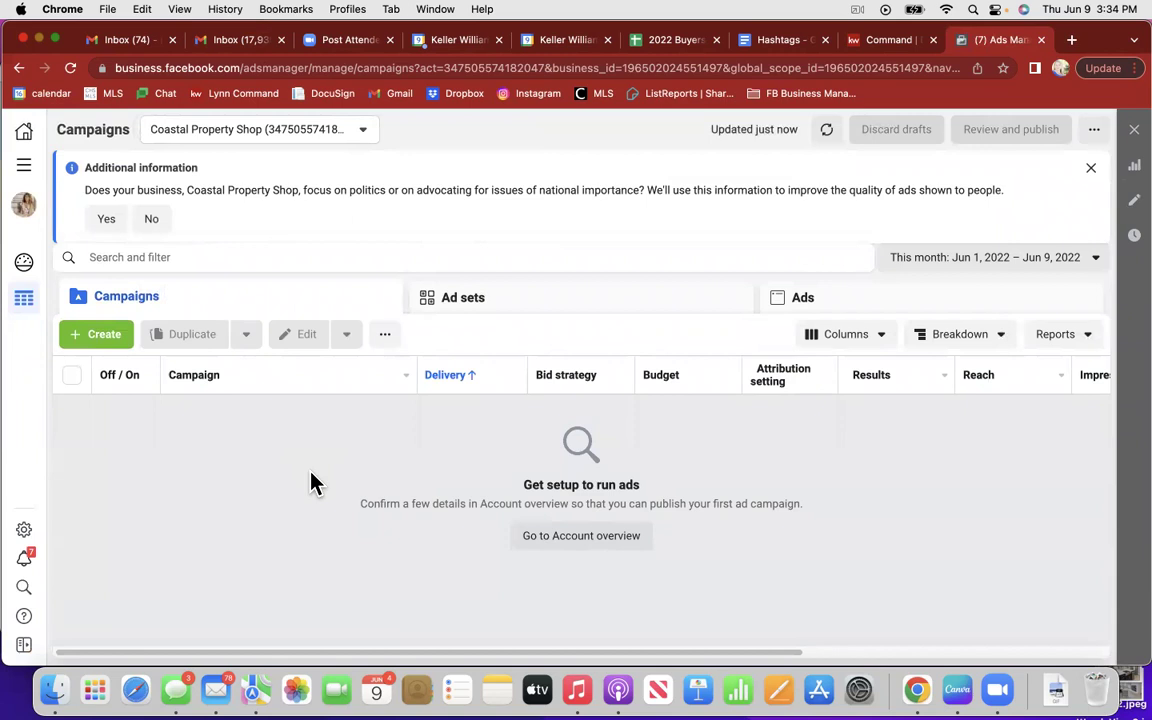
Step: Decline the politics question and bookmark the page as '(7) Ads Manager' in FB Business Manager
{"action": "left_click", "coordinate": [155, 219]}
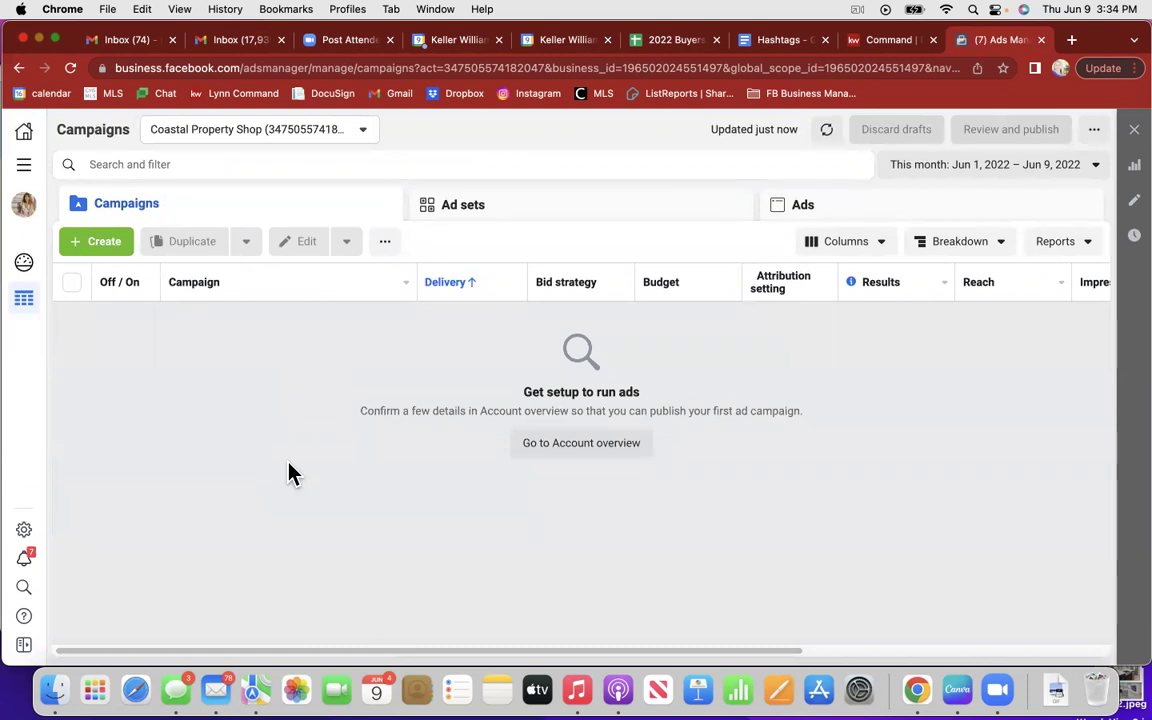
{"action": "left_click", "coordinate": [1003, 68]}
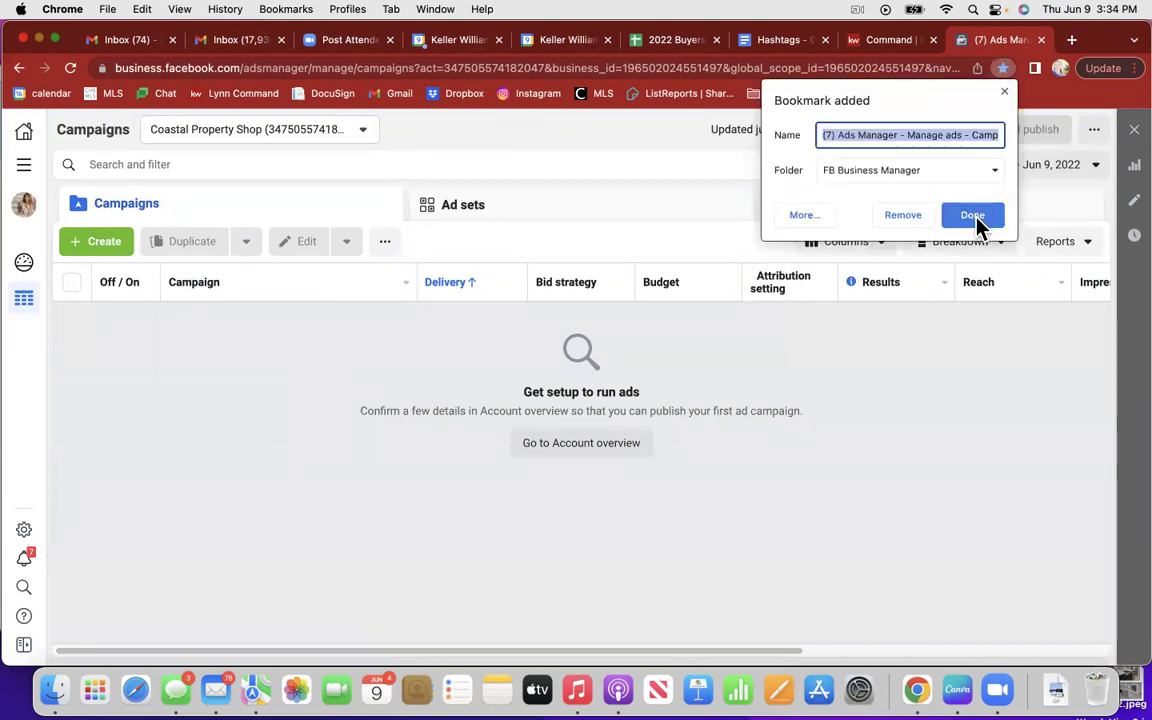
{"action": "left_click", "coordinate": [909, 135]}
{"action": "key", "text": "ctrl+super+d"}
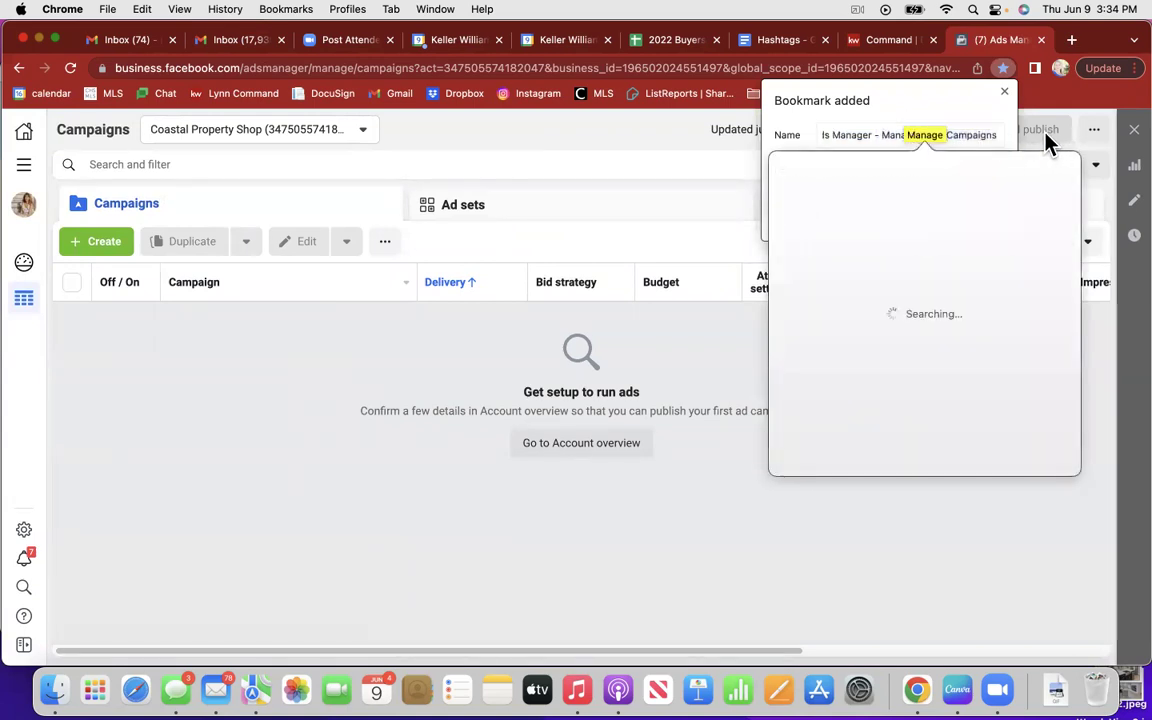
{"action": "key", "text": "ctrl+super+d"}
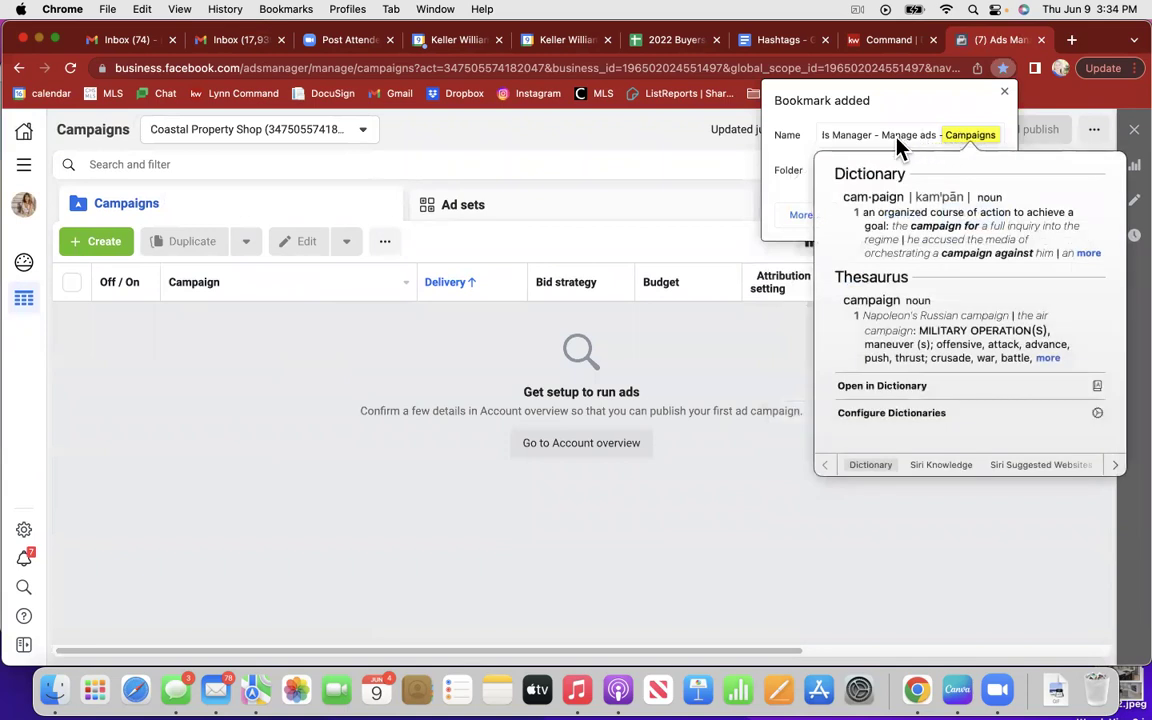
{"action": "left_click", "coordinate": [897, 137]}
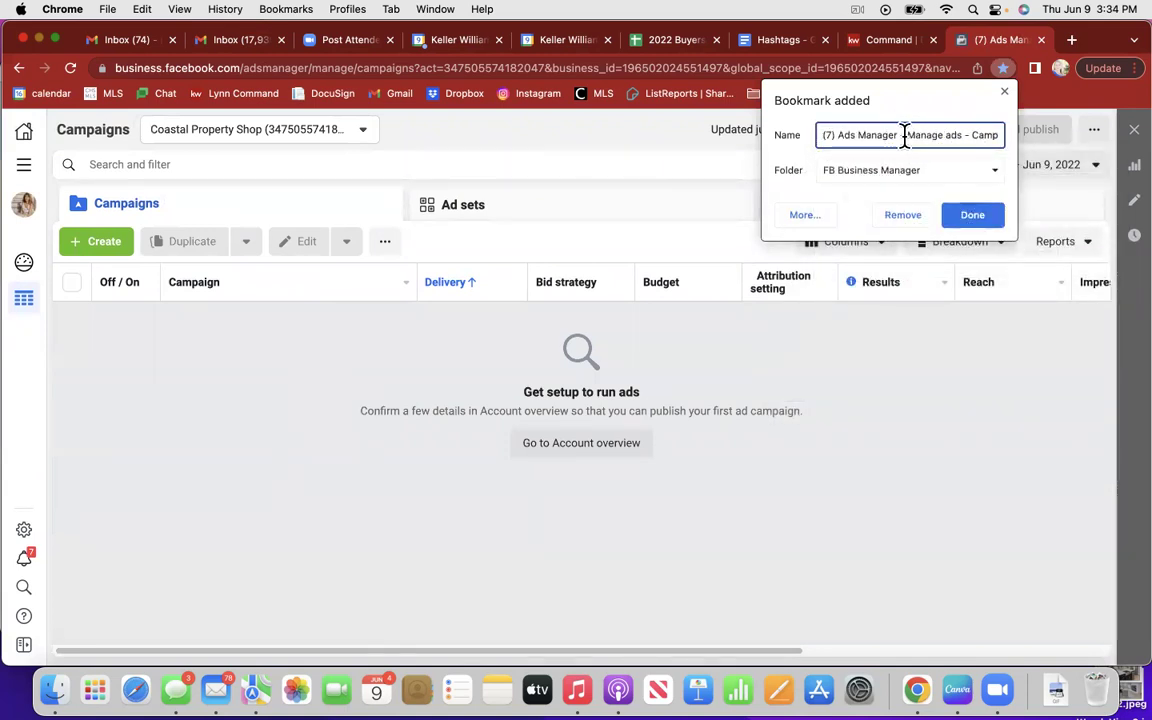
{"action": "left_click_drag", "start_coordinate": [901, 137], "coordinate": [1025, 138]}
{"action": "key", "text": "BackSpace"}
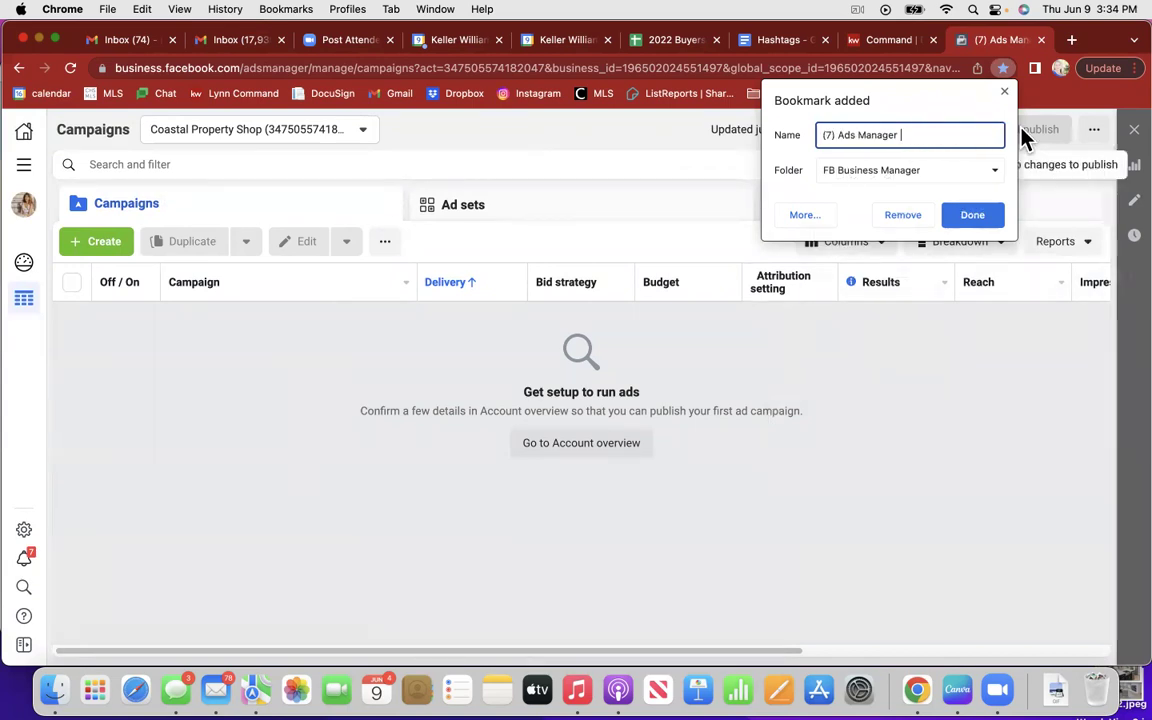
{"action": "left_click", "coordinate": [972, 216]}
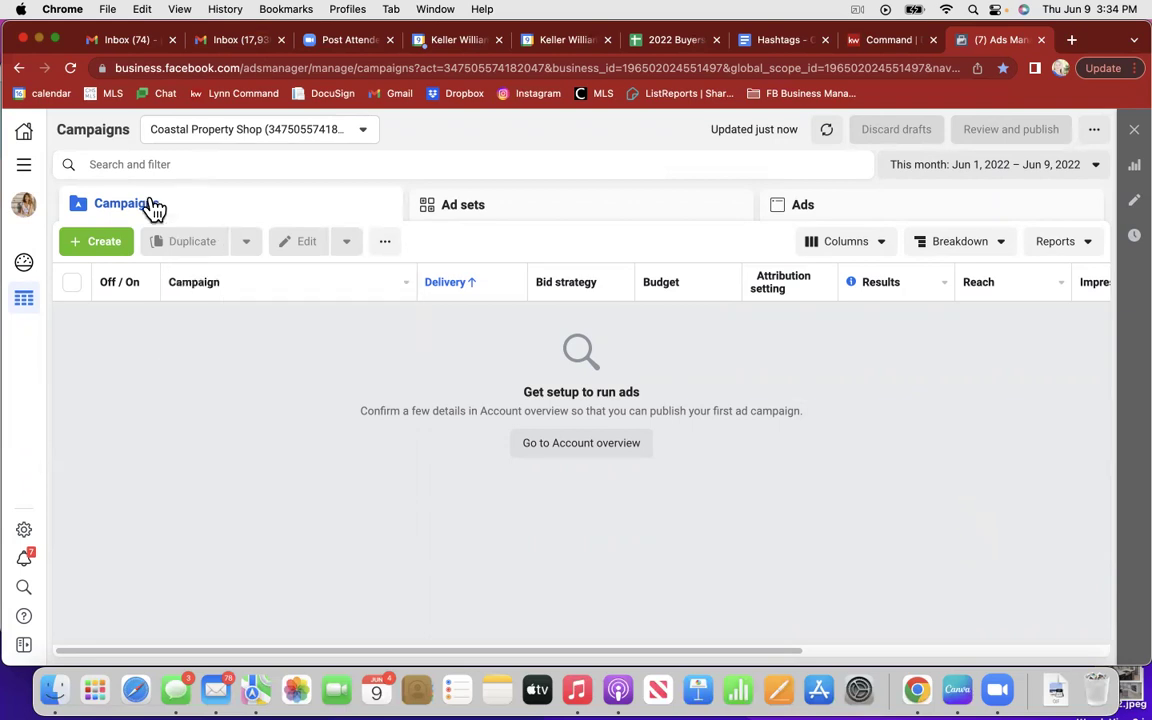
Step: Go to the Payment settings page under Billing for Coastal Property Shop
{"action": "left_click", "coordinate": [24, 170]}
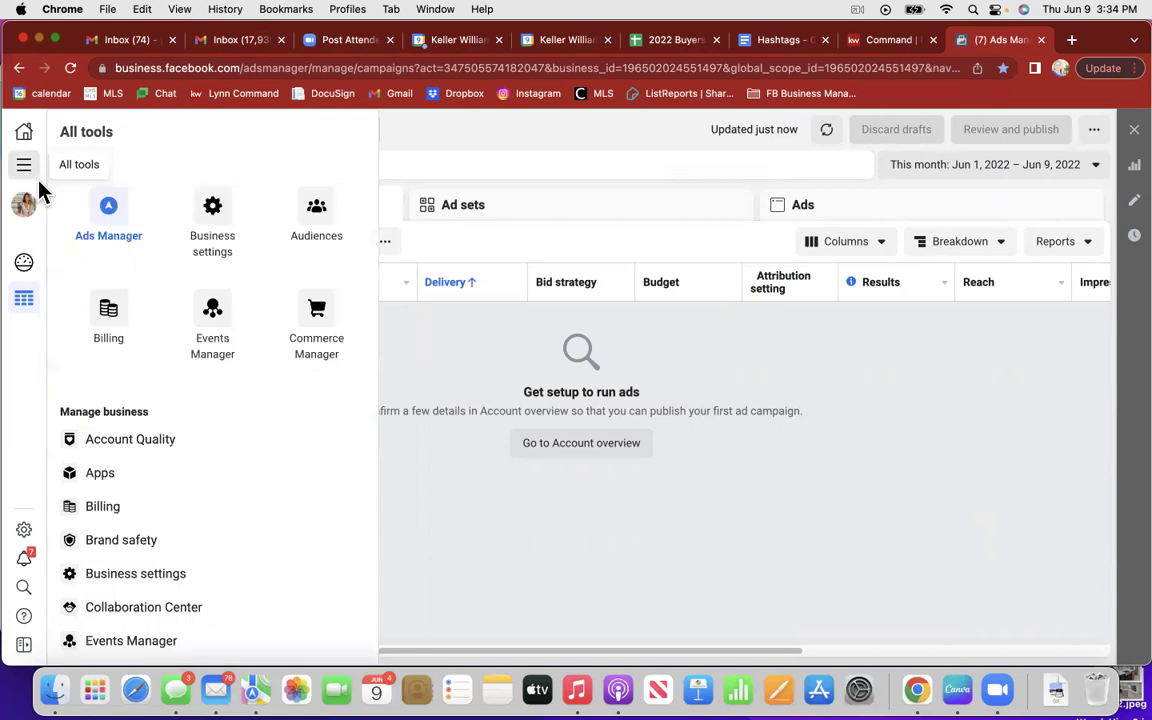
{"action": "left_click", "coordinate": [108, 312]}
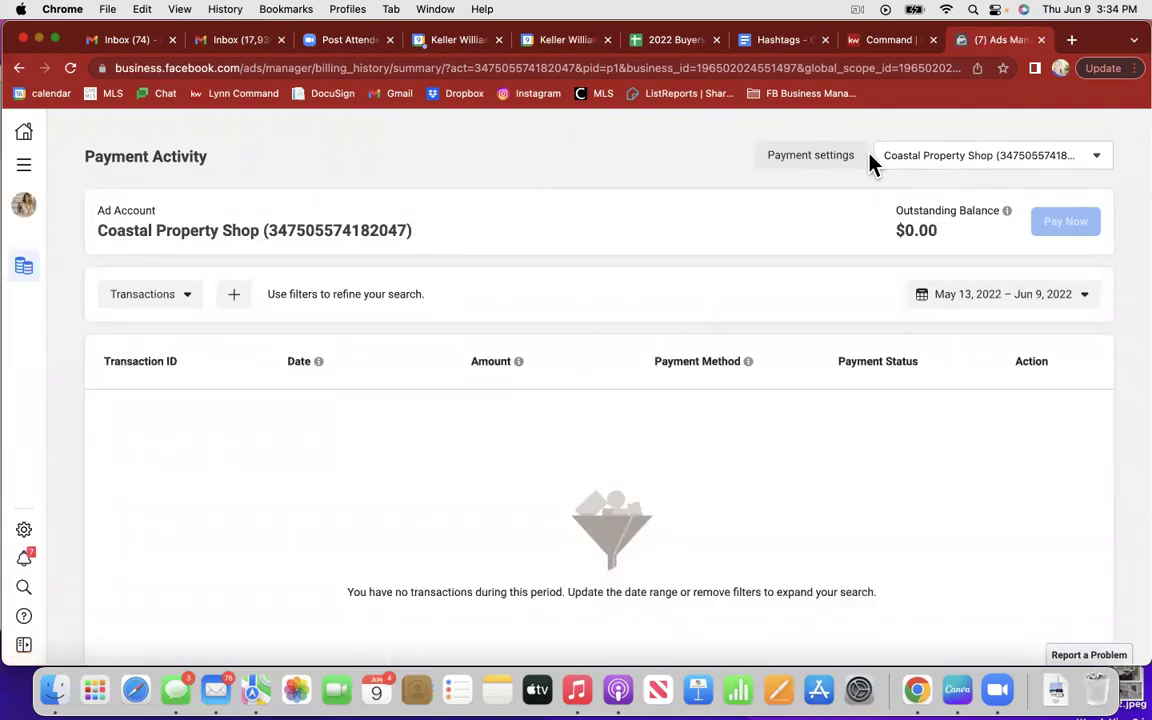
{"action": "left_click", "coordinate": [836, 157]}
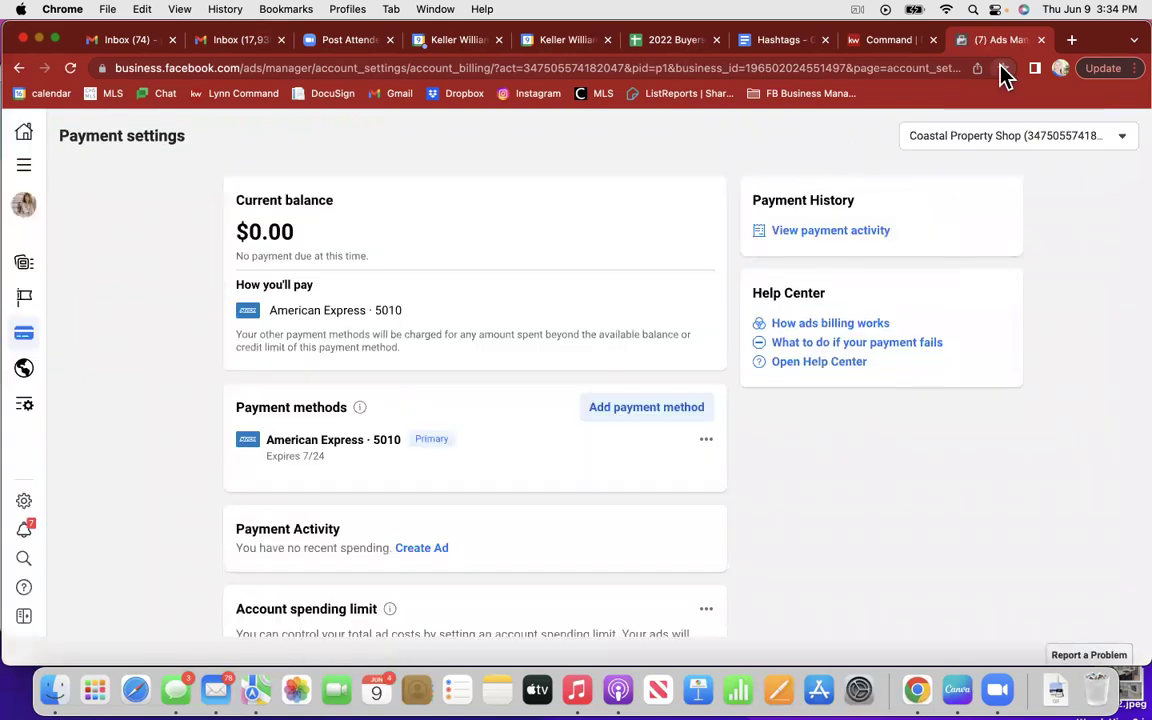
Step: Bookmark the Payment settings page in the FB Business Manager folder, named 'Billing'
{"action": "left_click", "coordinate": [1003, 70]}
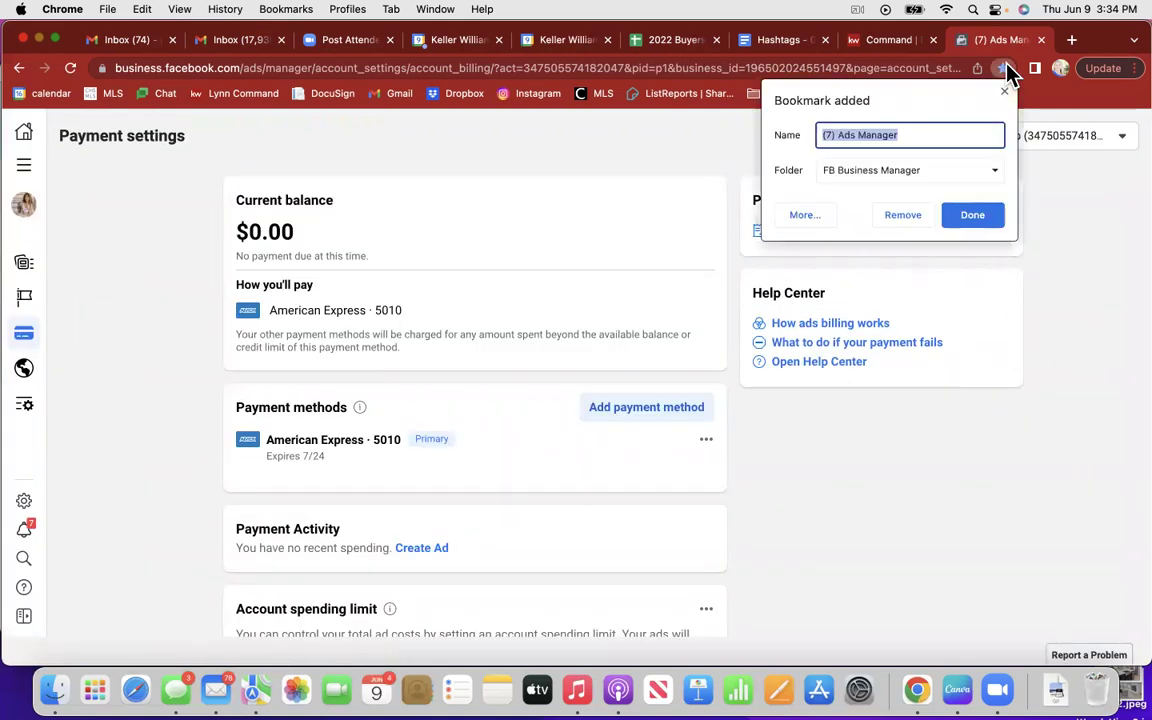
{"action": "left_click", "coordinate": [965, 134]}
{"action": "type", "text": "Billing"}
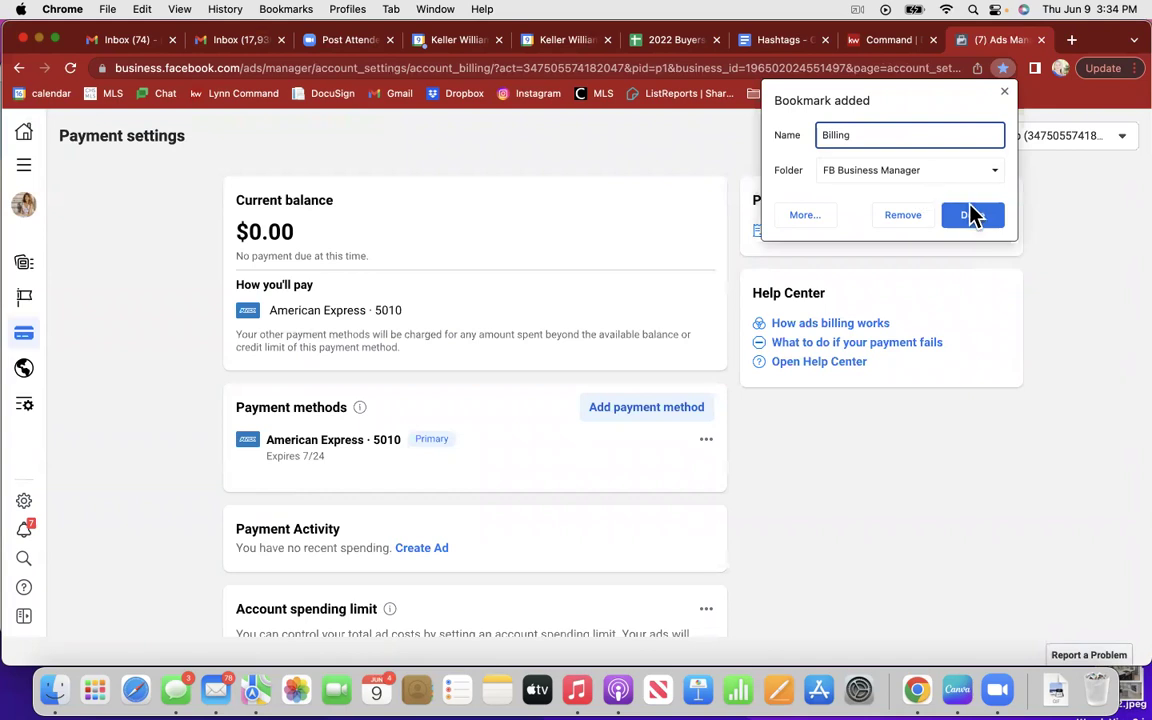
{"action": "left_click", "coordinate": [972, 215]}
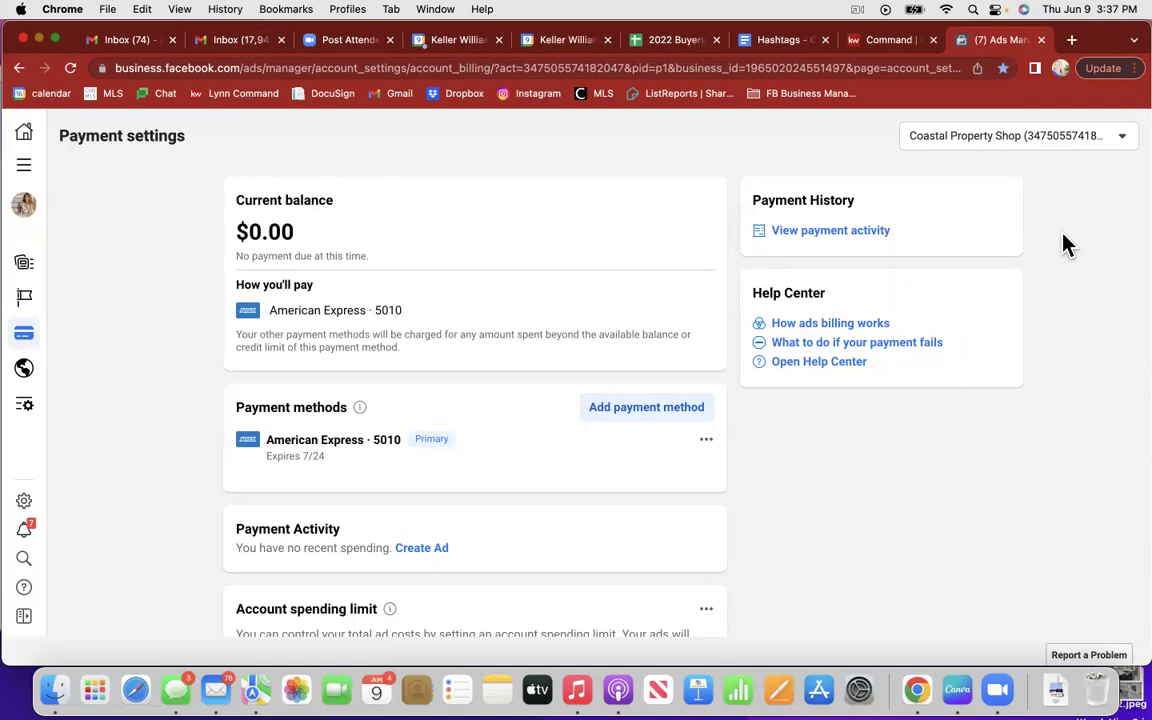
Step: Enter 'Coastal Property Shop' as the Business Name in the Business Info form
{"action": "scroll", "coordinate": [1062, 244], "scroll_direction": "down", "scroll_amount": 2}
{"action": "scroll", "coordinate": [770, 543], "scroll_direction": "down", "scroll_amount": 5}
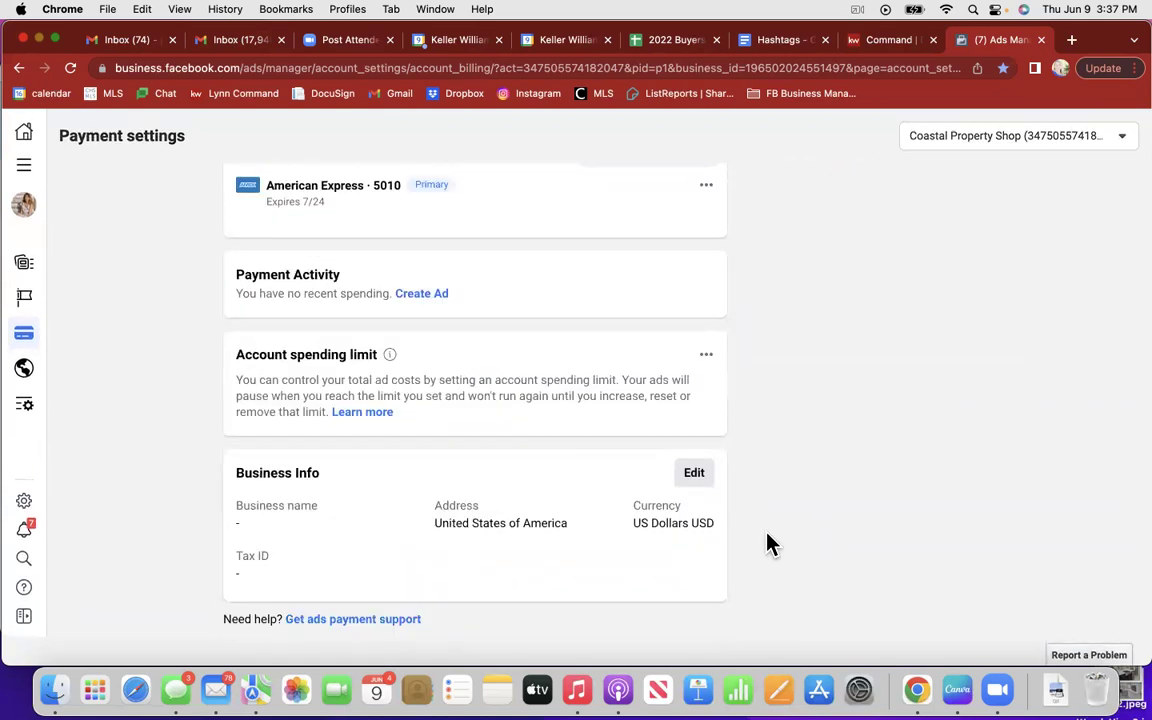
{"action": "left_click", "coordinate": [690, 474]}
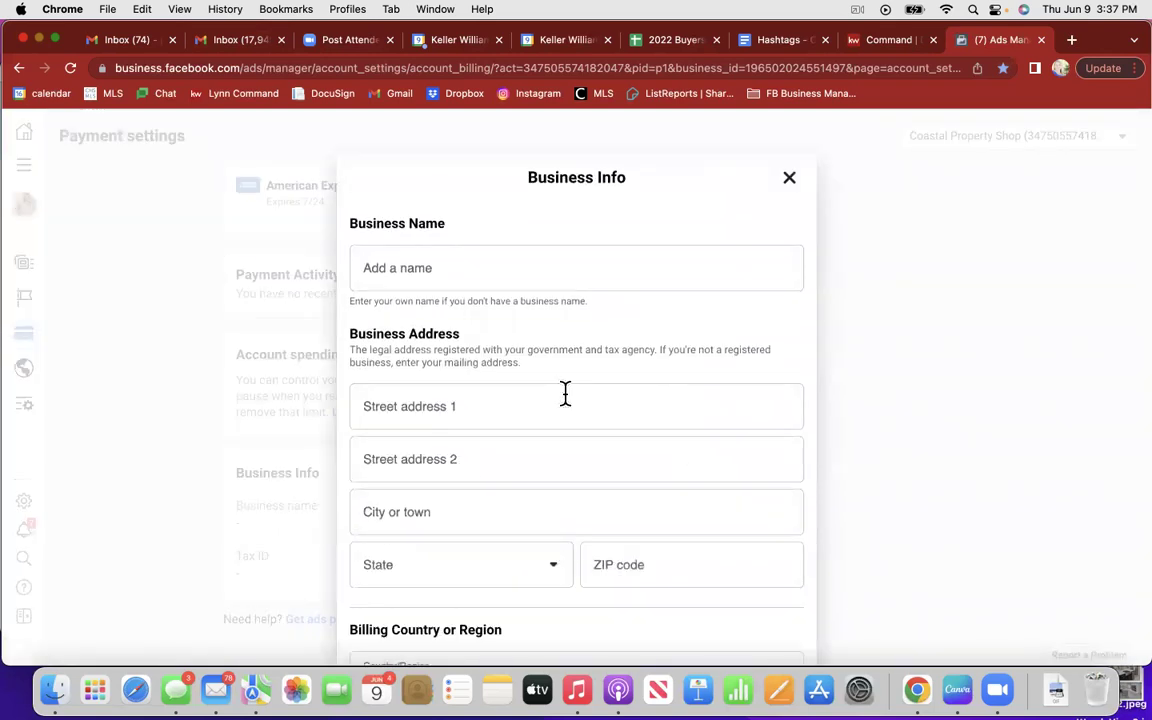
{"action": "left_click", "coordinate": [391, 259]}
{"action": "type", "text": "Coastal Pr"}
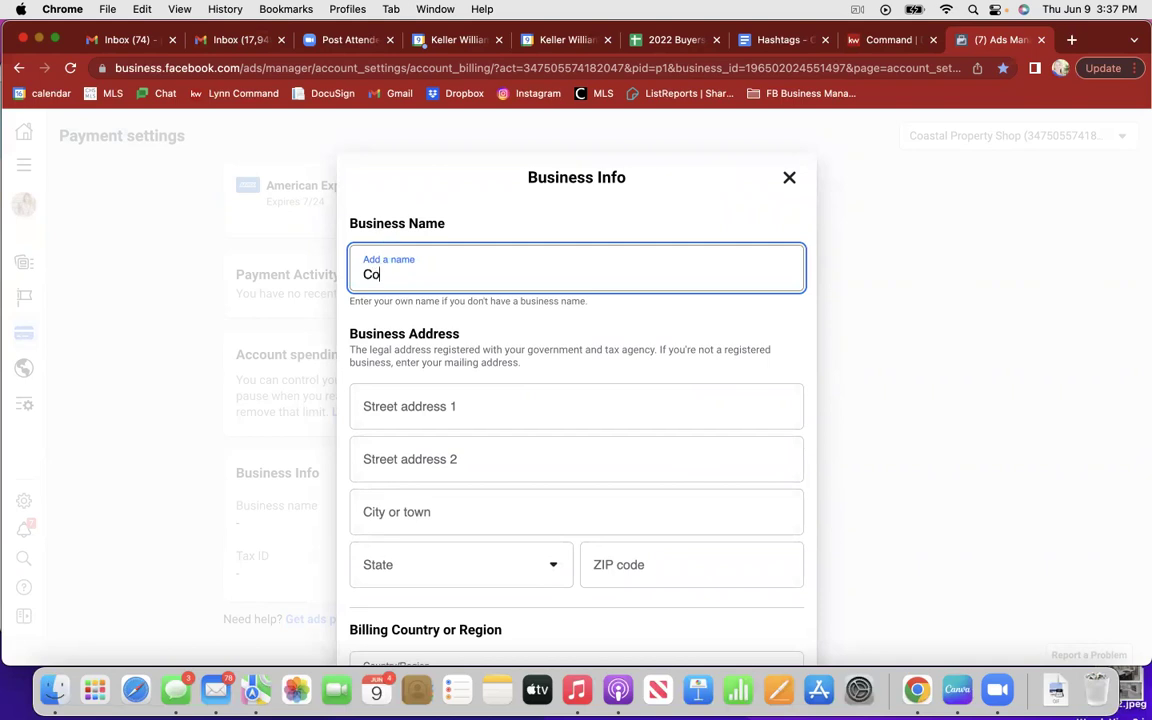
{"action": "type", "text": "oper"}
{"action": "key", "text": "BackSpace"}
{"action": "key", "text": "BackSpace"}
{"action": "type", "text": "perty Shop"}
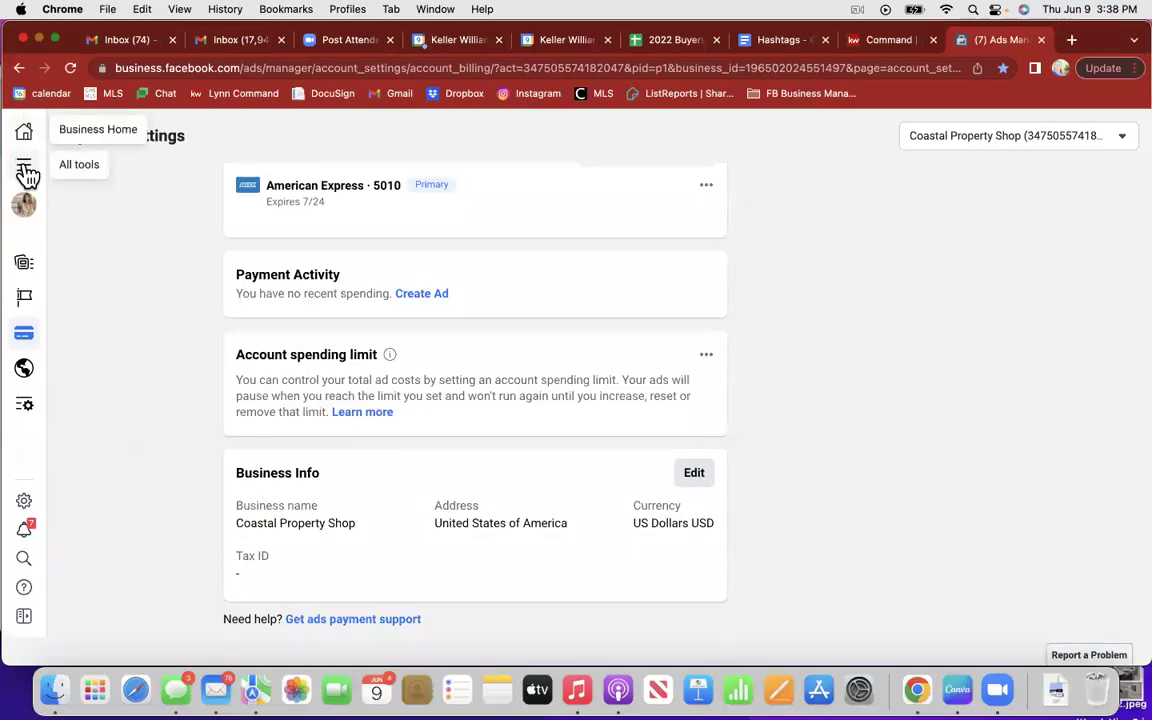
Step: Go to the Audiences page from All tools, then bookmark it and immediately remove that bookmark
{"action": "left_click", "coordinate": [24, 168]}
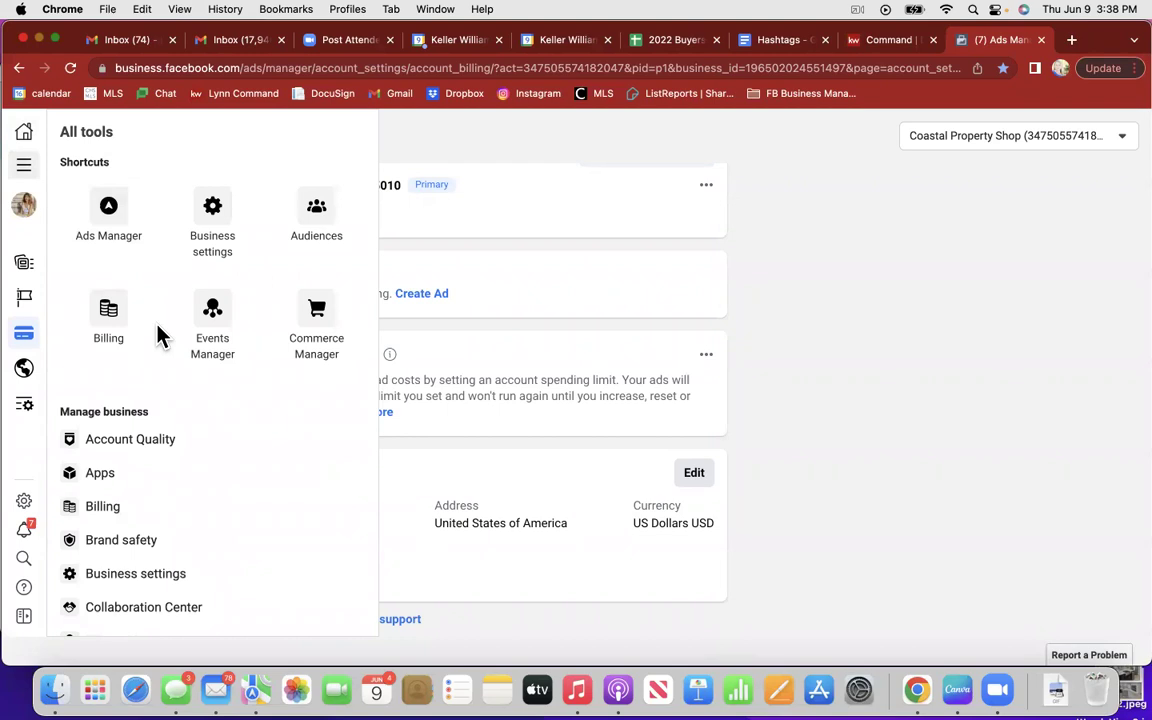
{"action": "left_click", "coordinate": [305, 236]}
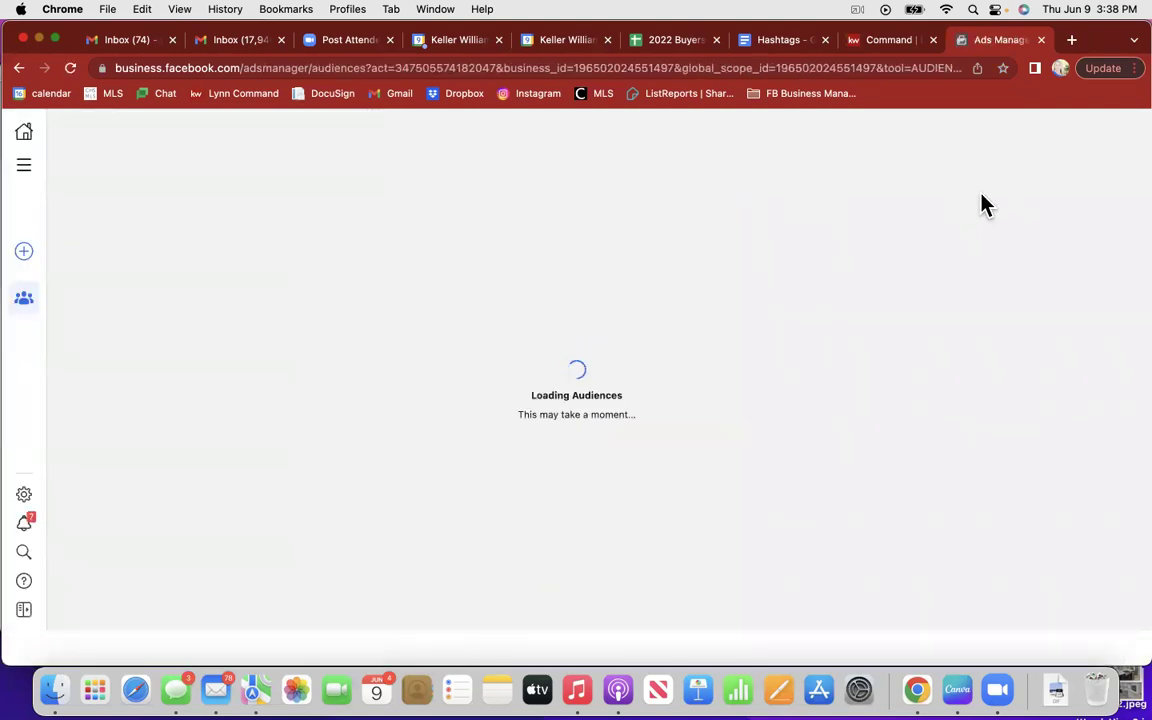
{"action": "left_click", "coordinate": [1003, 68]}
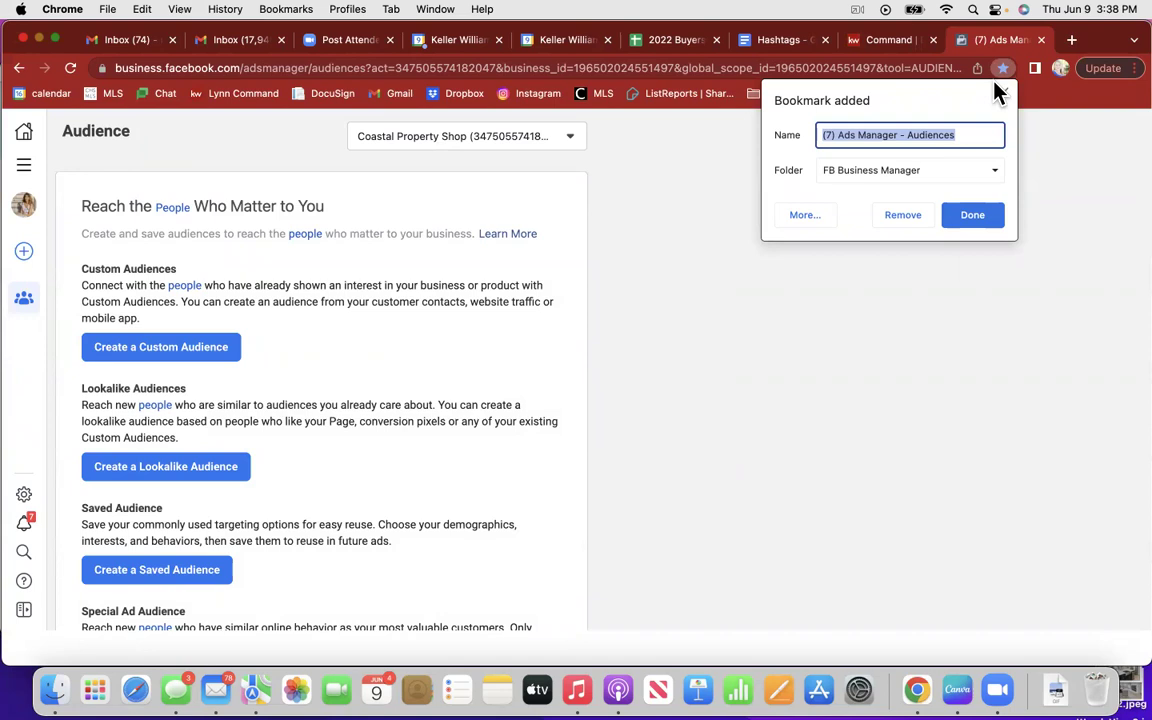
{"action": "left_click", "coordinate": [903, 216]}
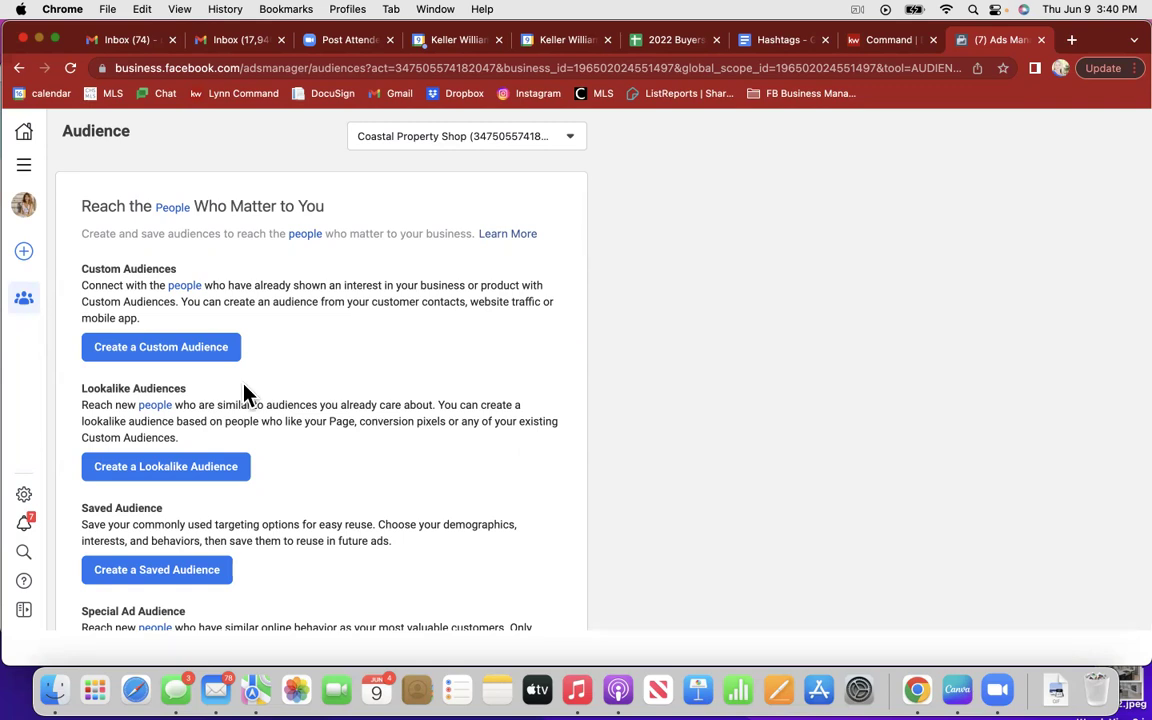
Step: Start a new custom audience to bring up the Choose a Custom Audience Source dialog
{"action": "left_click", "coordinate": [180, 350]}
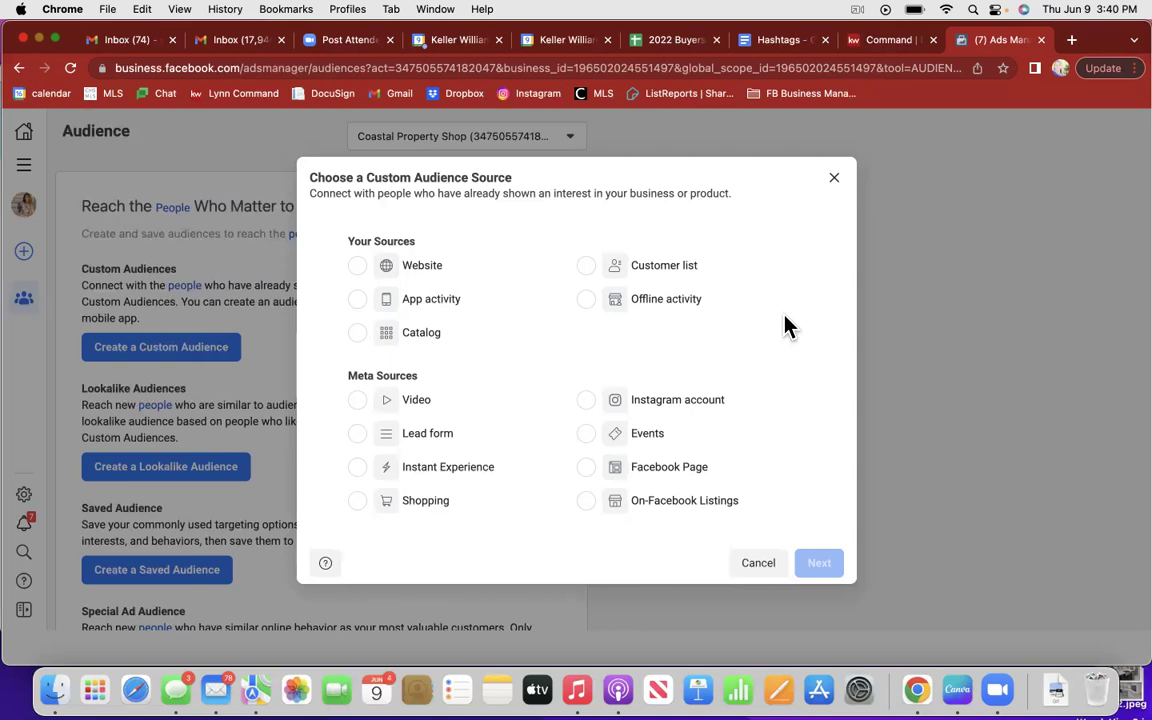
Step: Cancel the Website source, restart the custom audience and continue with Facebook Page as source
{"action": "left_click", "coordinate": [358, 266]}
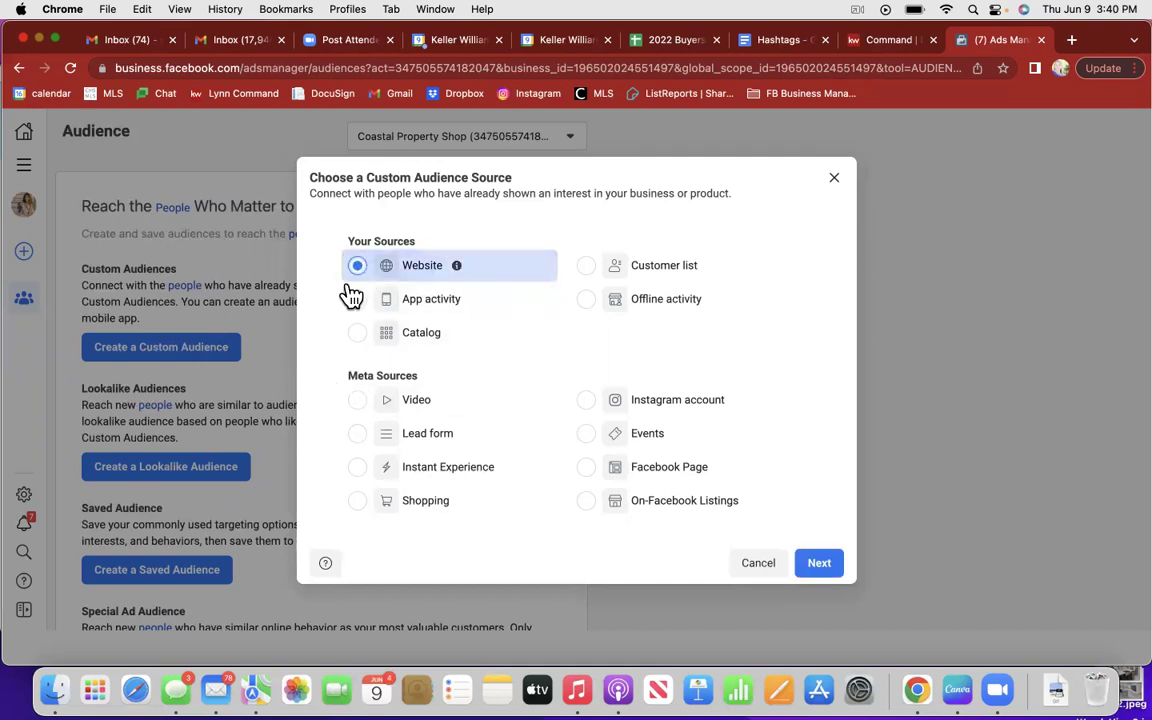
{"action": "left_click", "coordinate": [758, 566]}
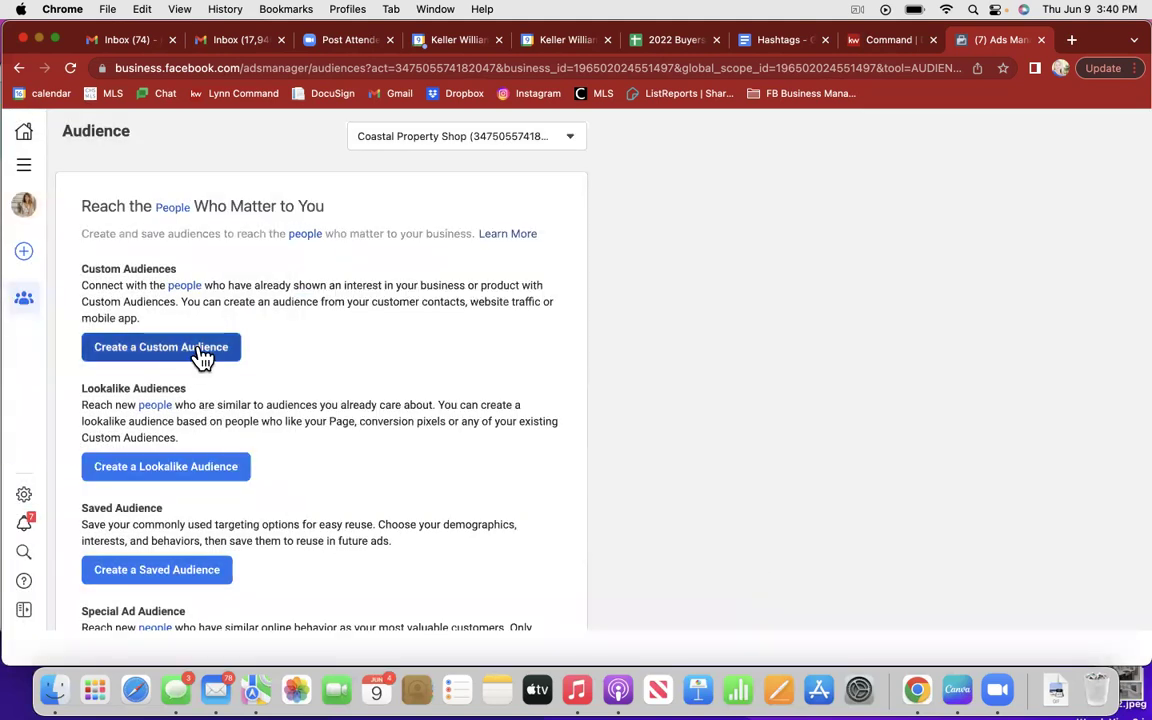
{"action": "left_click", "coordinate": [228, 347]}
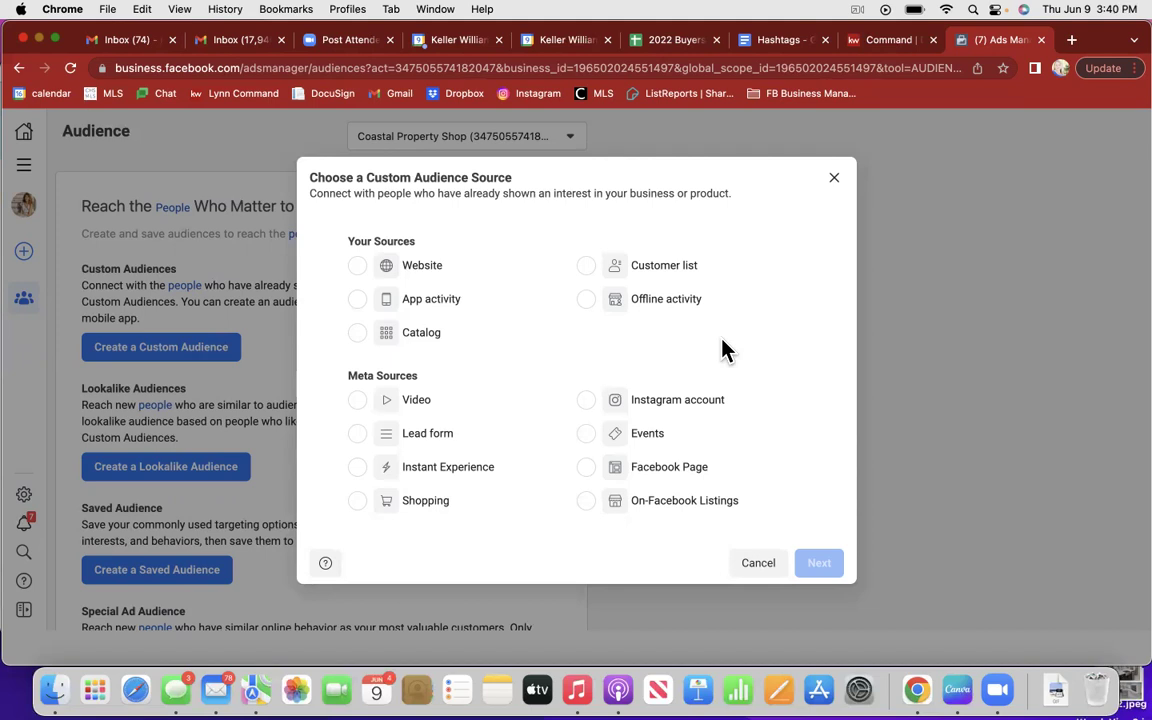
{"action": "left_click", "coordinate": [591, 476]}
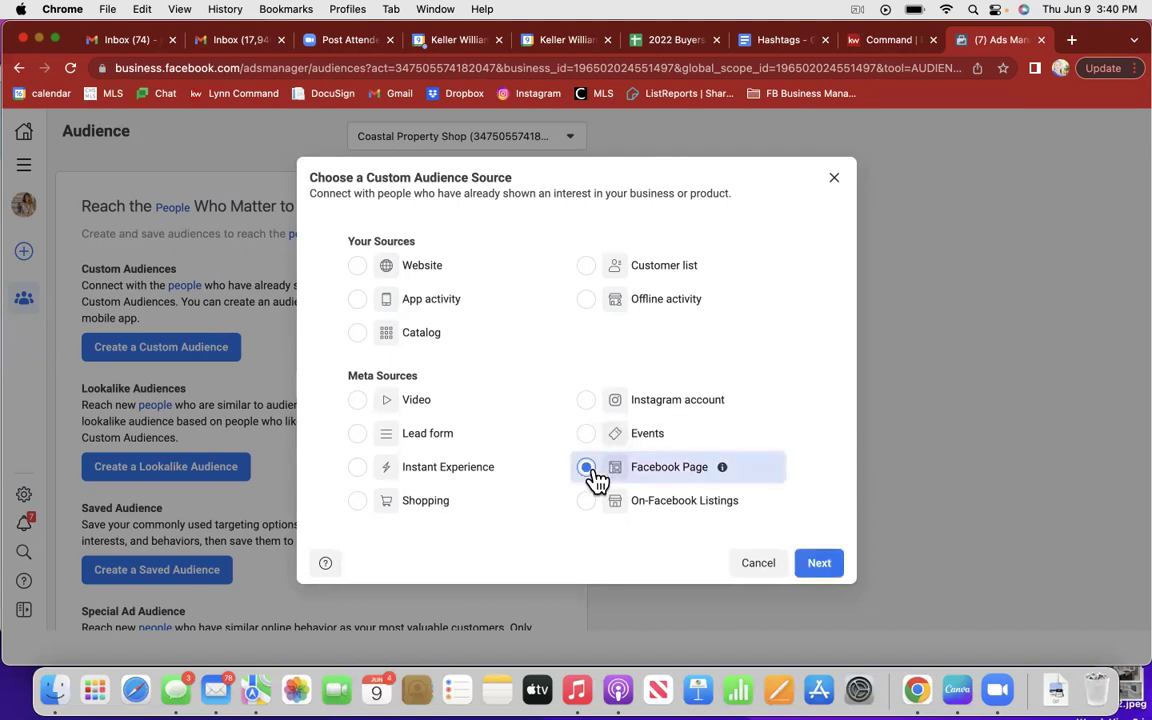
{"action": "left_click", "coordinate": [821, 569]}
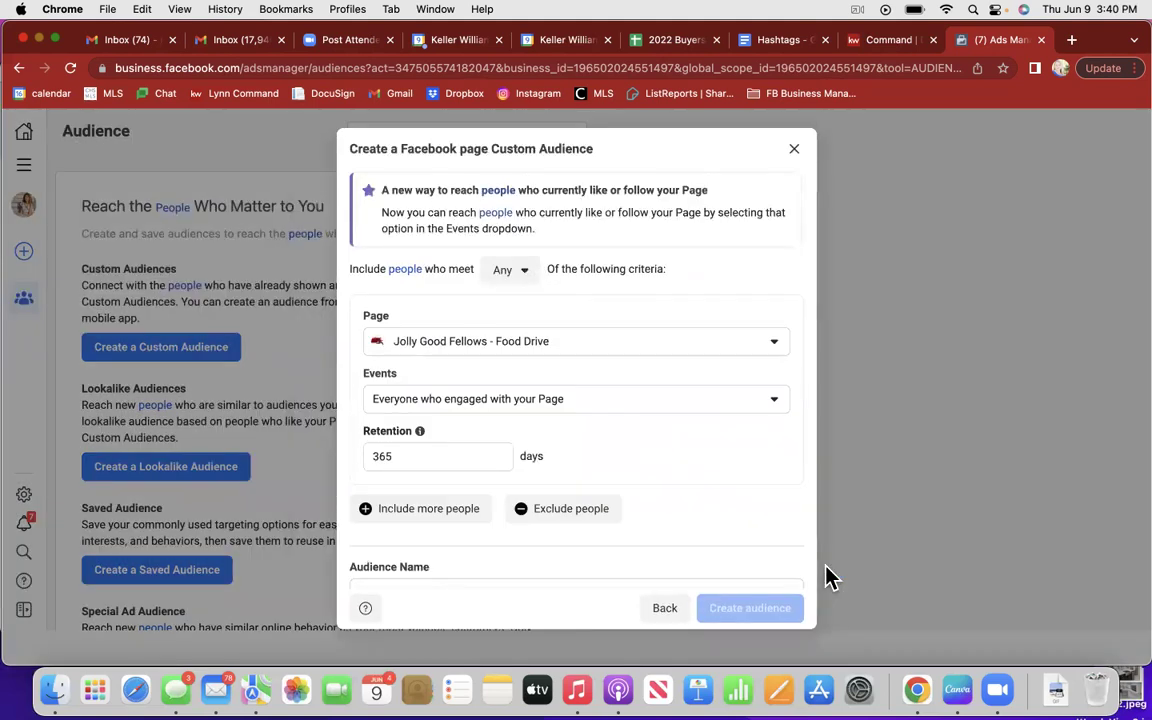
Step: Select the Coastal Property Shop page for the audience and bring up its engagement events list
{"action": "left_click", "coordinate": [777, 346]}
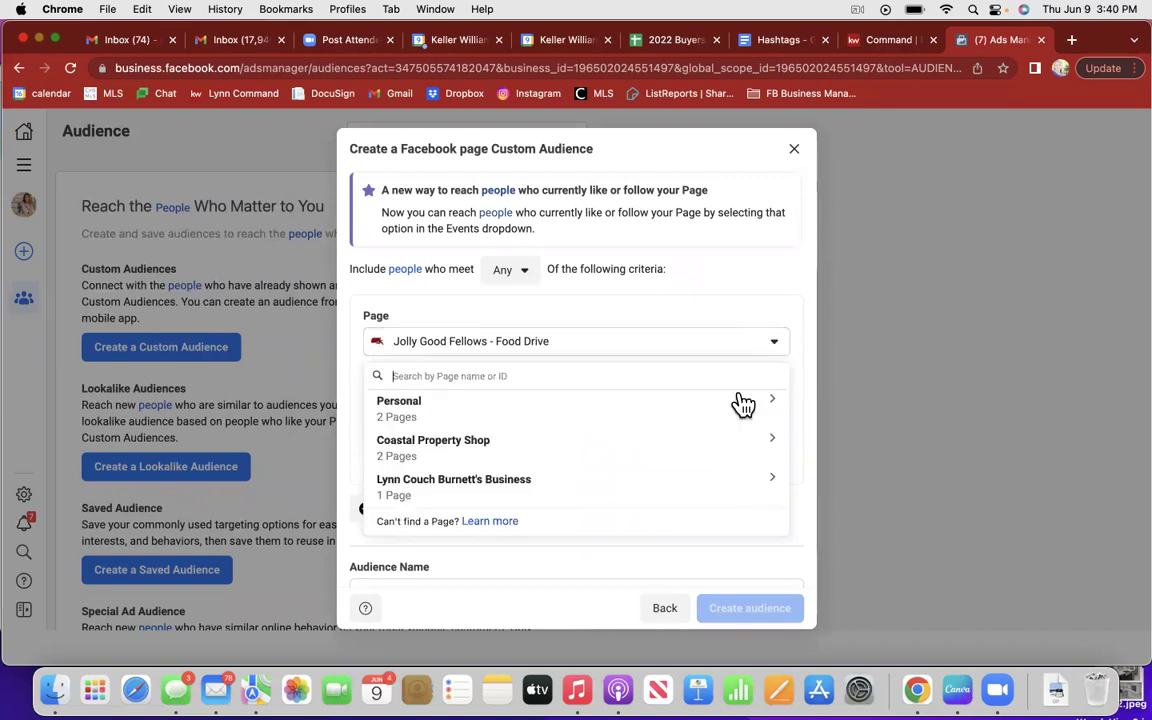
{"action": "left_click", "coordinate": [777, 449]}
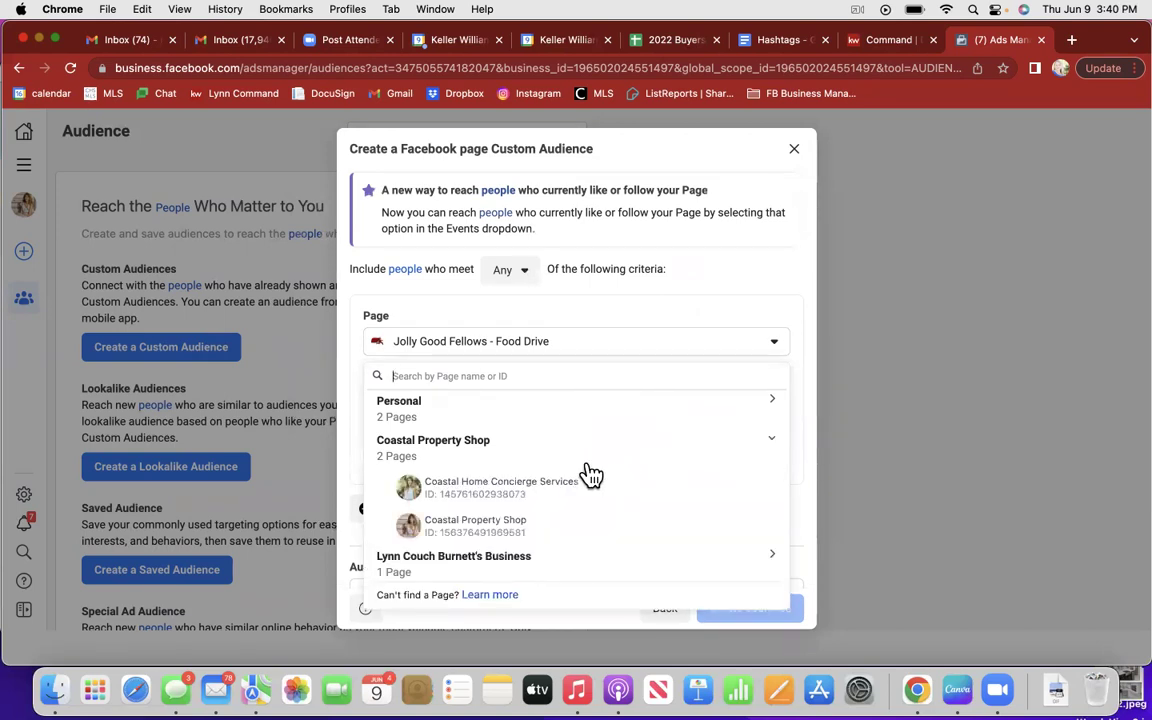
{"action": "left_click", "coordinate": [505, 526]}
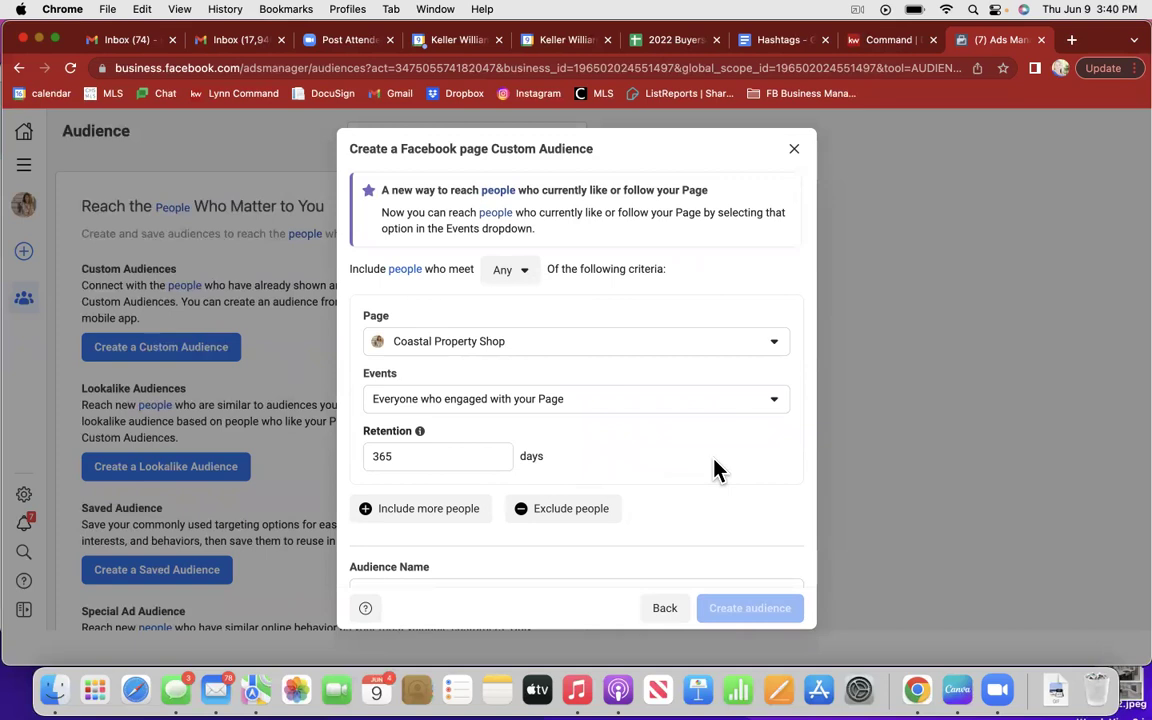
{"action": "left_click", "coordinate": [776, 404]}
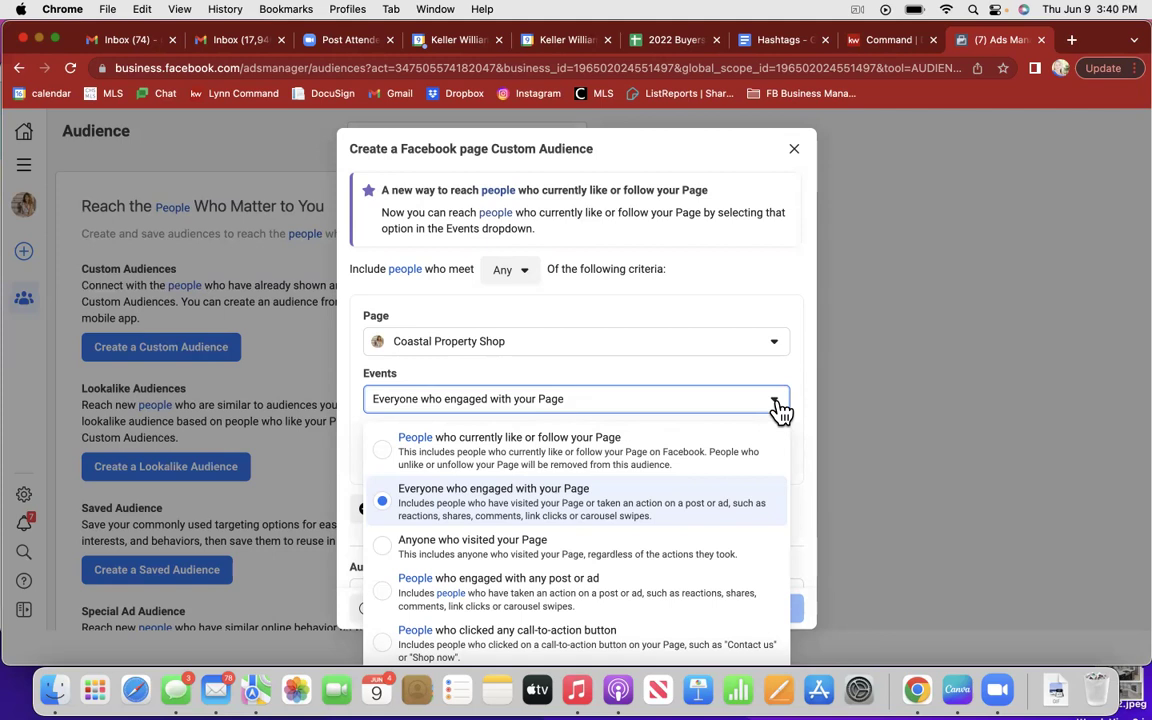
Step: Switch the audience event from page likers to 'People who engaged with any post or ad'
{"action": "left_click", "coordinate": [385, 450]}
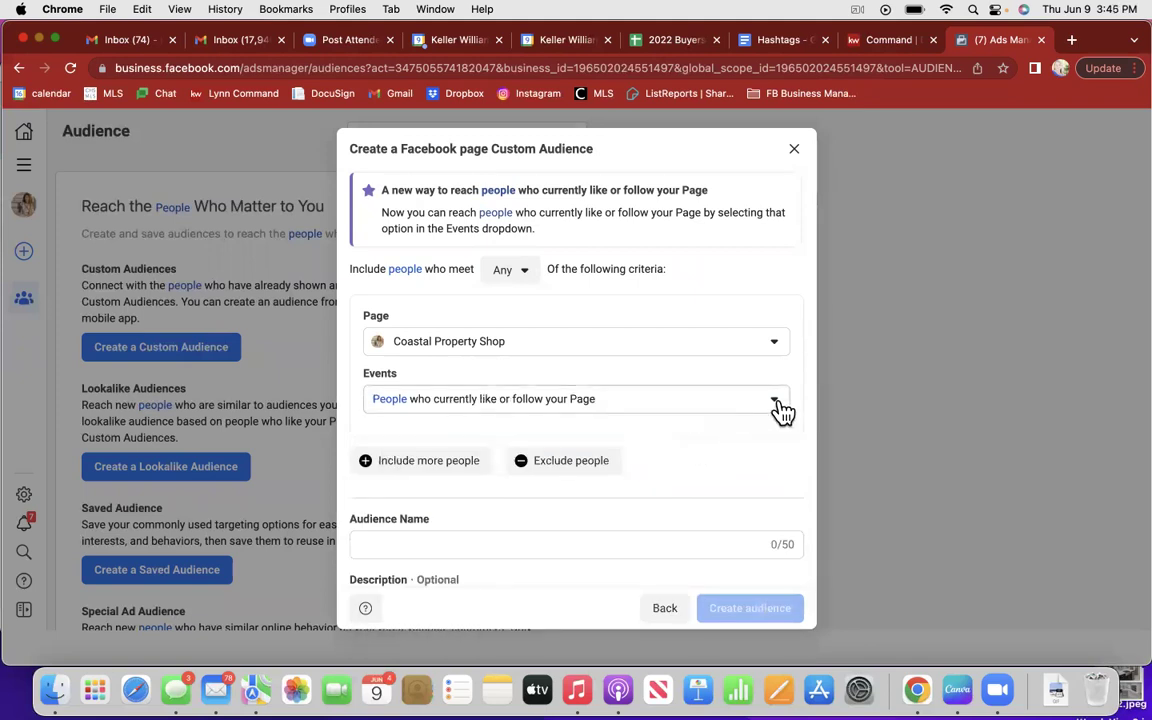
{"action": "left_click", "coordinate": [776, 405]}
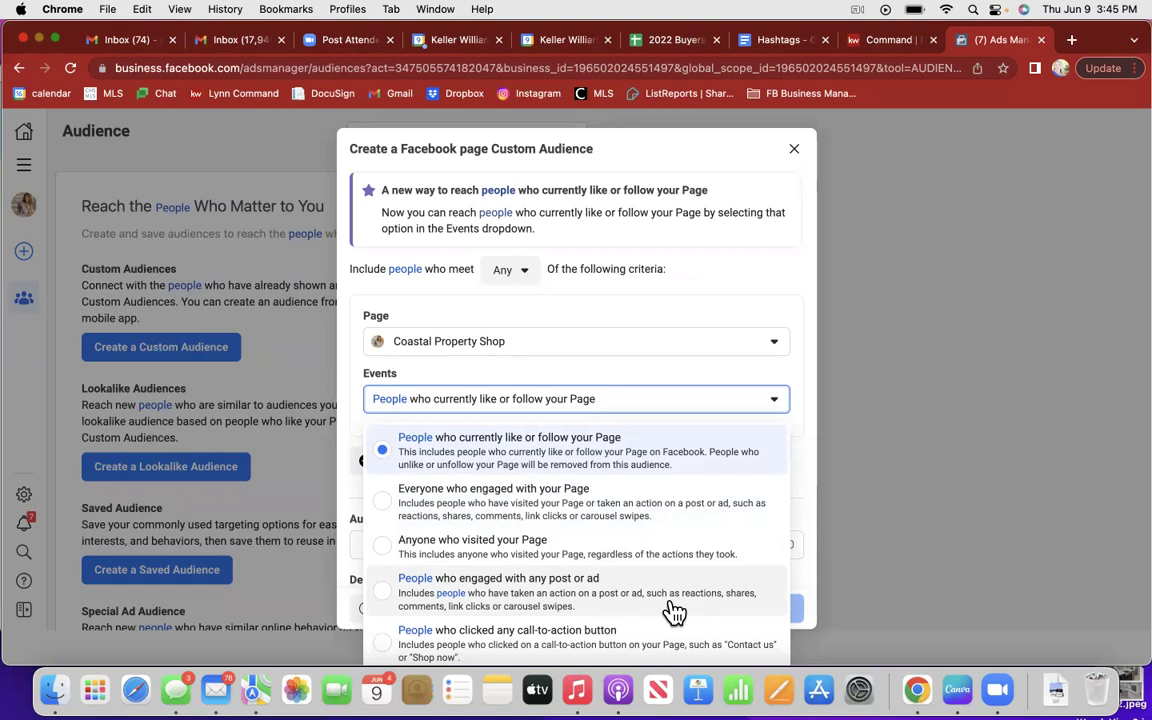
{"action": "left_click", "coordinate": [381, 599]}
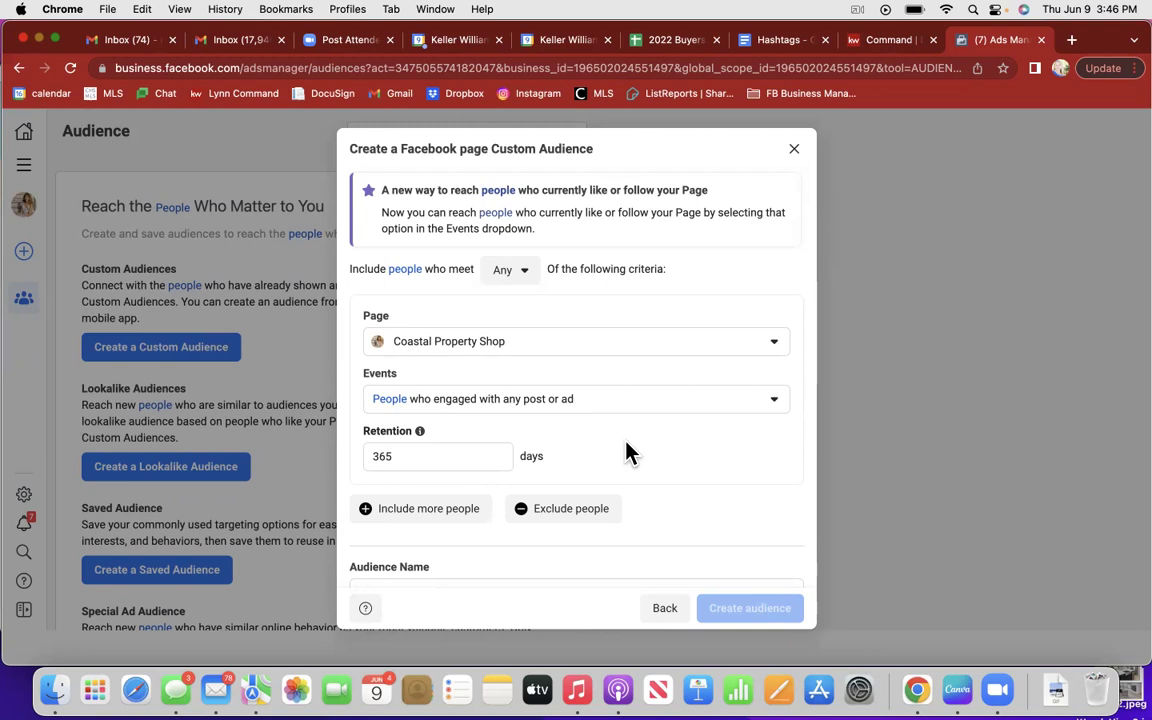
Step: Change the audience retention from 365 to 30 days and scroll down to Audience Name
{"action": "left_click", "coordinate": [408, 456]}
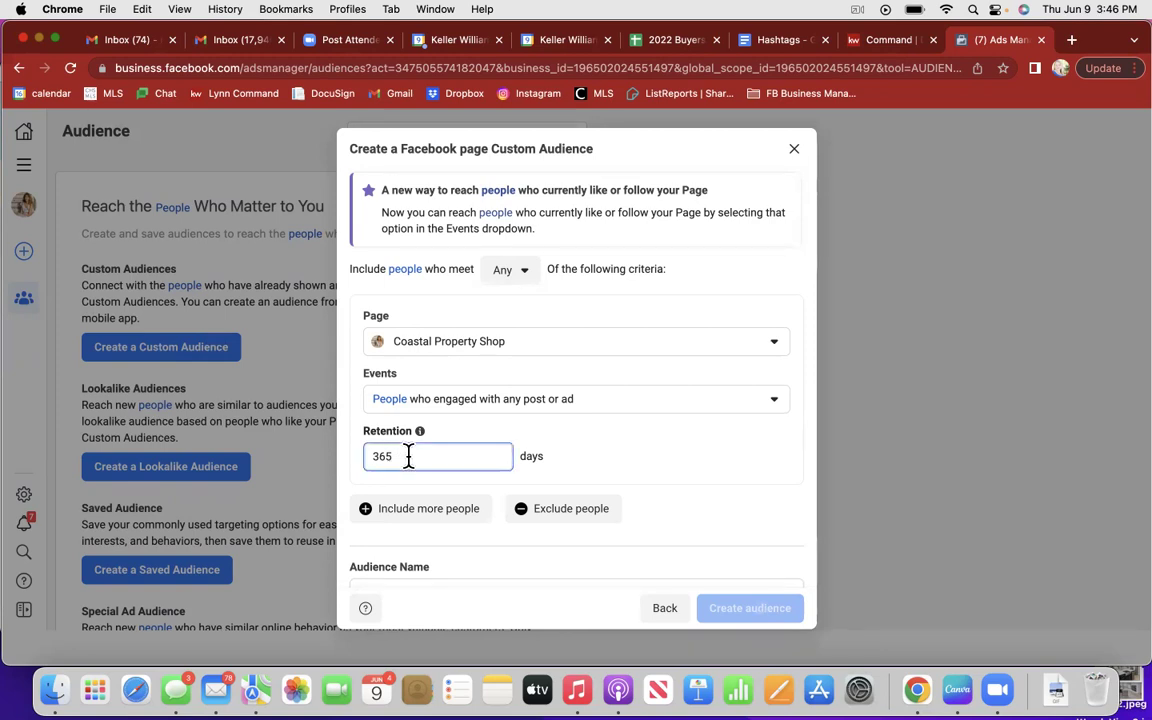
{"action": "key", "text": "BackSpace"}
{"action": "key", "text": "BackSpace"}
{"action": "type", "text": "0"}
{"action": "scroll", "coordinate": [672, 452], "scroll_direction": "down", "scroll_amount": 2}
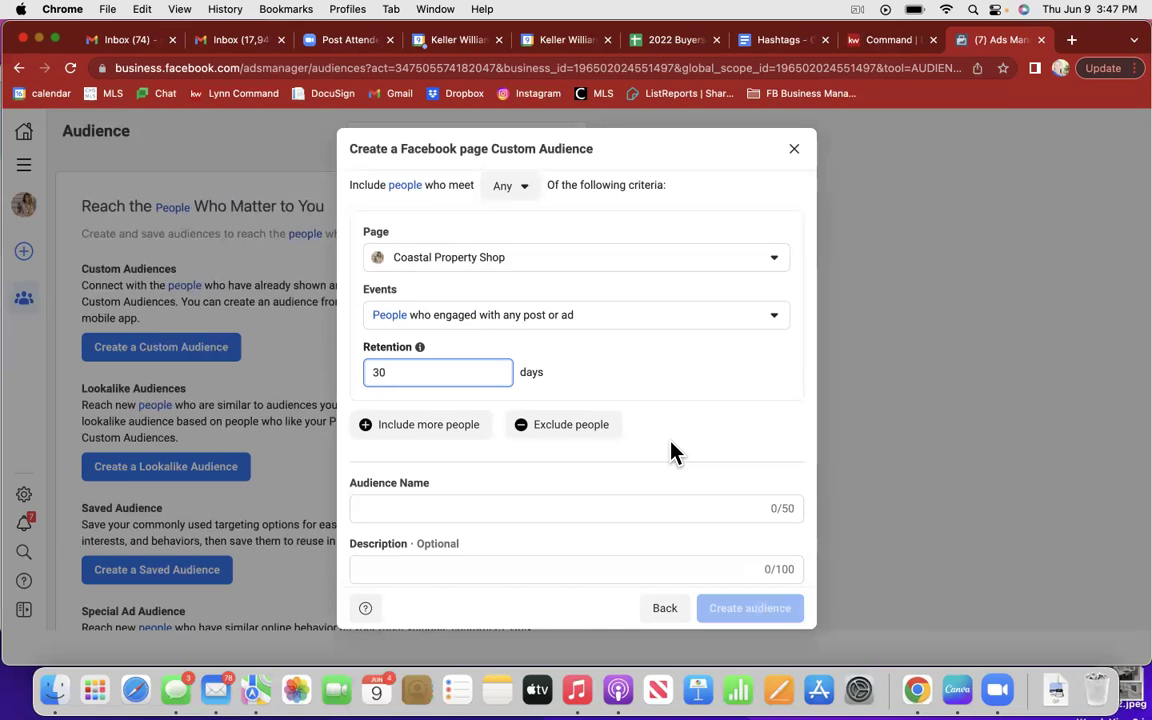
{"action": "scroll", "coordinate": [670, 455], "scroll_direction": "down", "scroll_amount": 1}
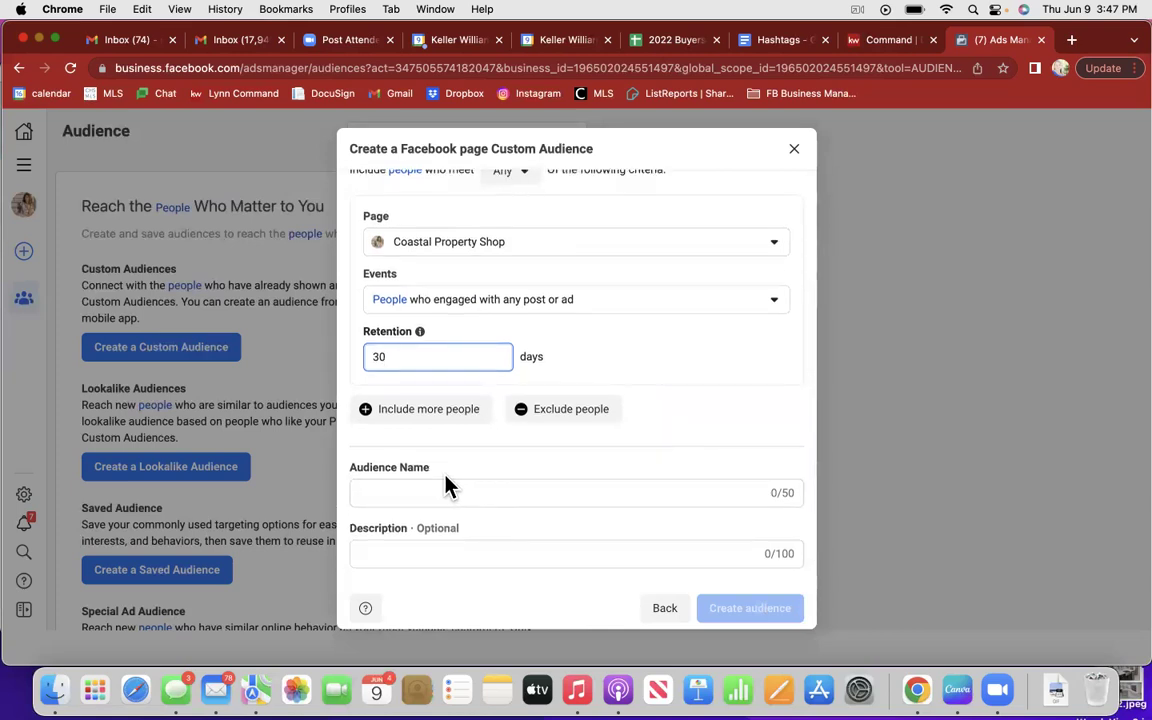
Step: Name the audience 'People who engaged with any post or ad' and create it
{"action": "left_click", "coordinate": [393, 494]}
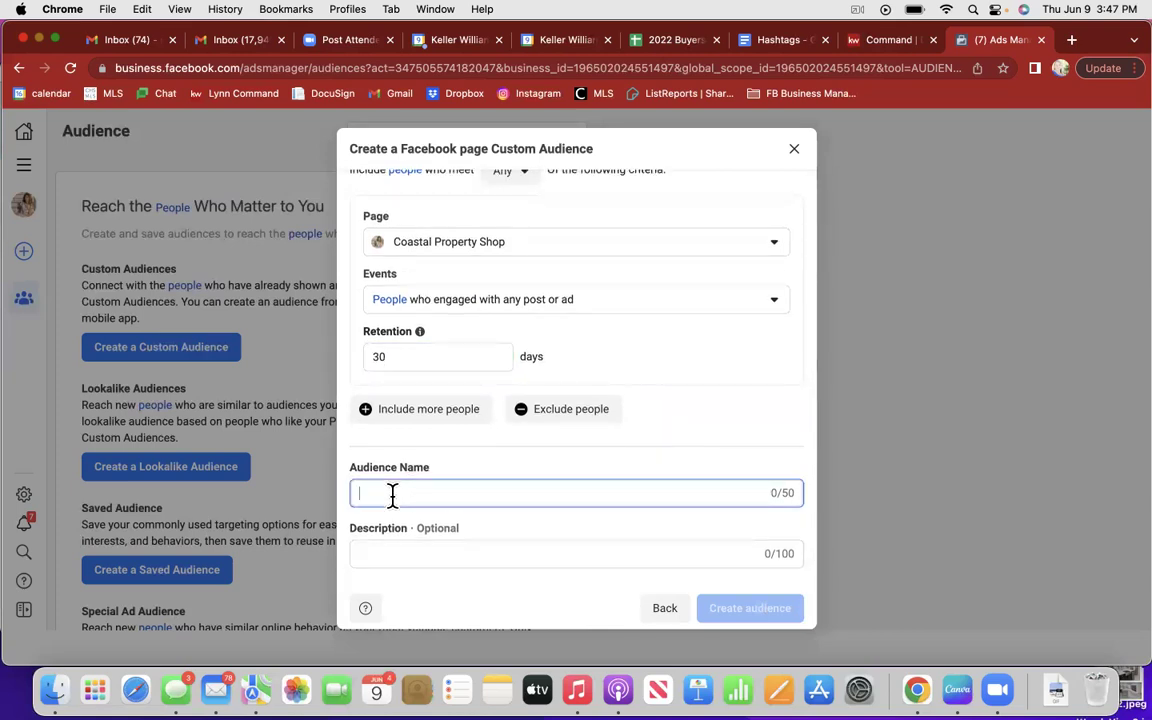
{"action": "type", "text": "People who engaged with any post or ad"}
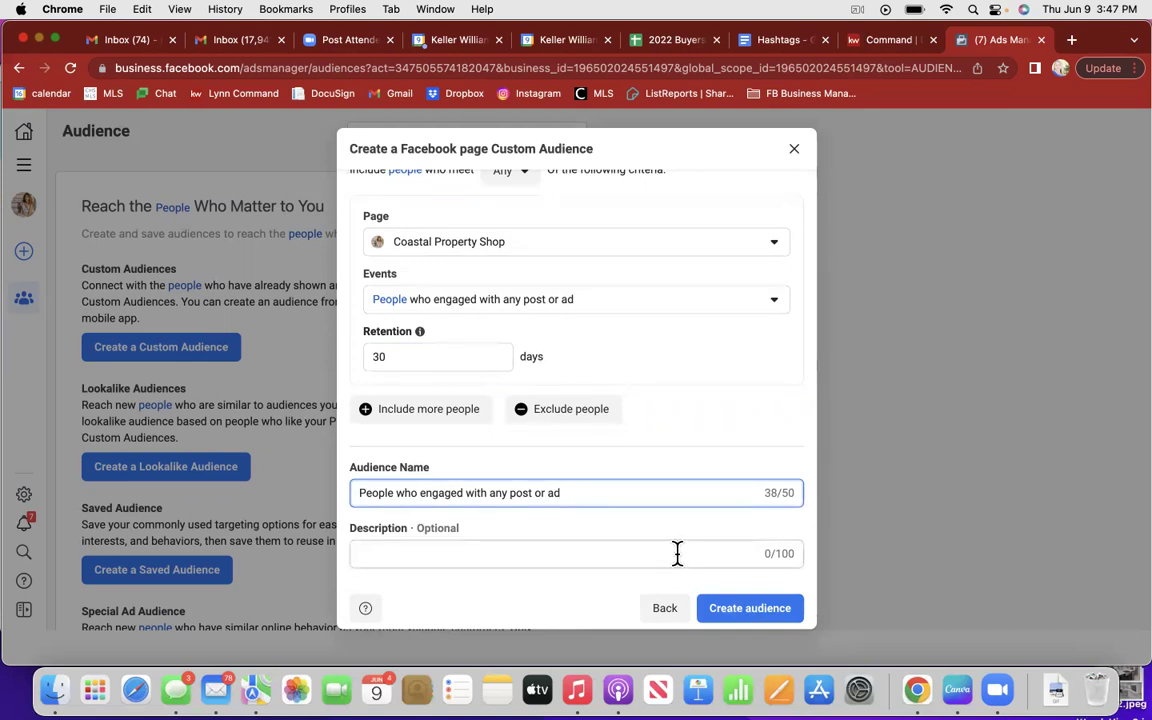
{"action": "left_click", "coordinate": [758, 620]}
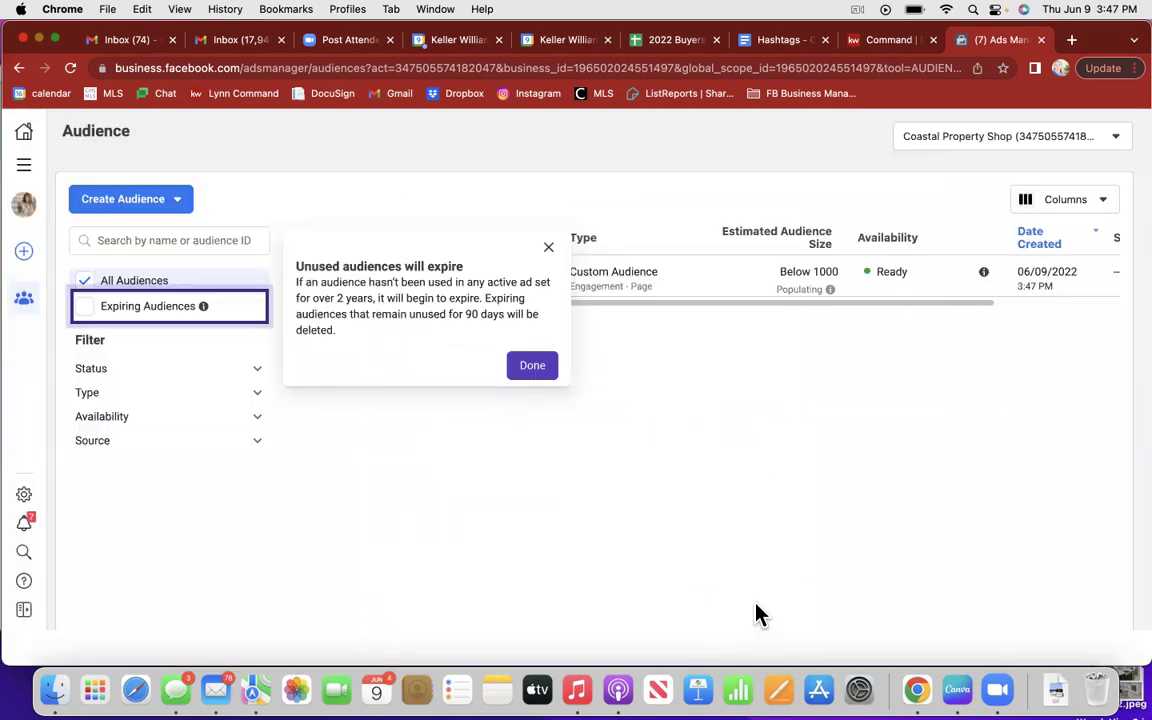
Step: Dismiss the expiry notice and bookmark the page as 'Custom Audiences' in FB Business Manager
{"action": "left_click", "coordinate": [533, 366]}
{"action": "left_click", "coordinate": [1002, 68]}
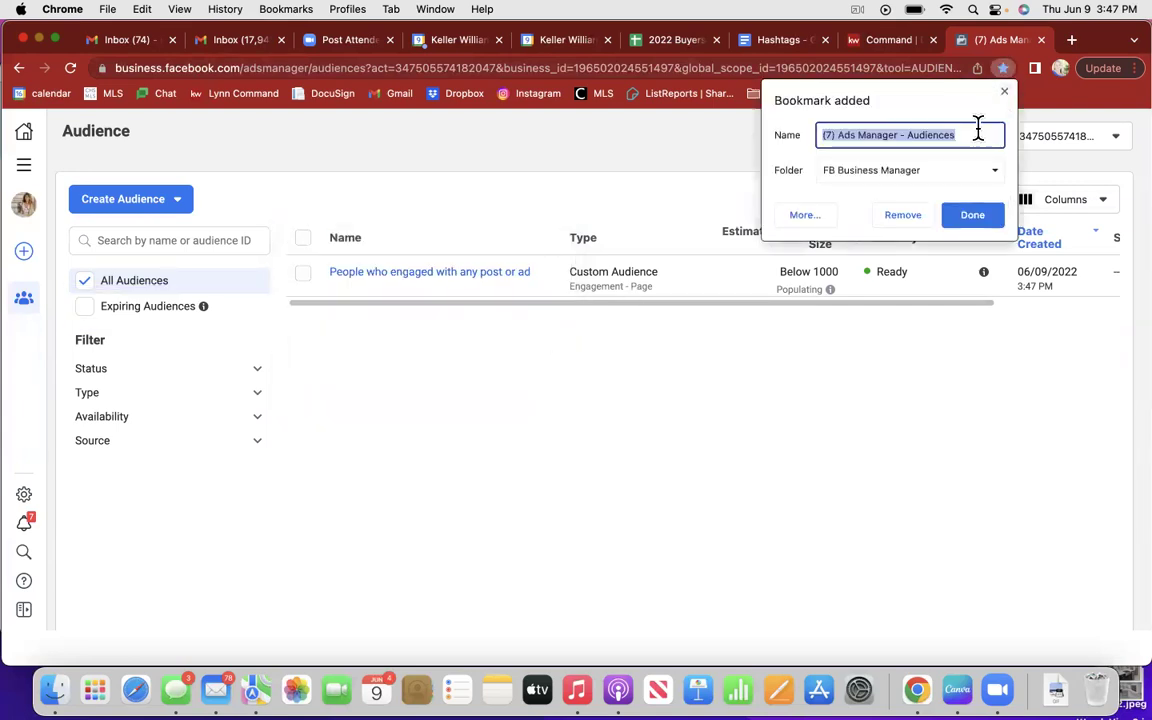
{"action": "type", "text": "C"}
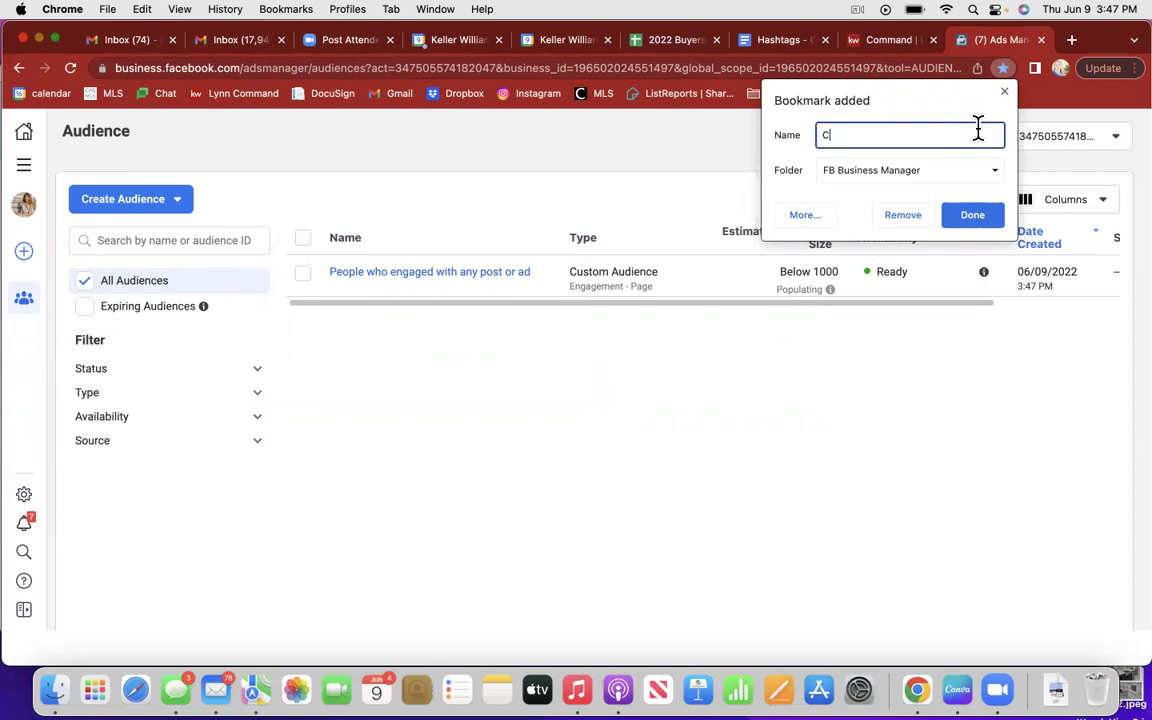
{"action": "type", "text": "ustom Audiences"}
{"action": "left_click", "coordinate": [973, 218]}
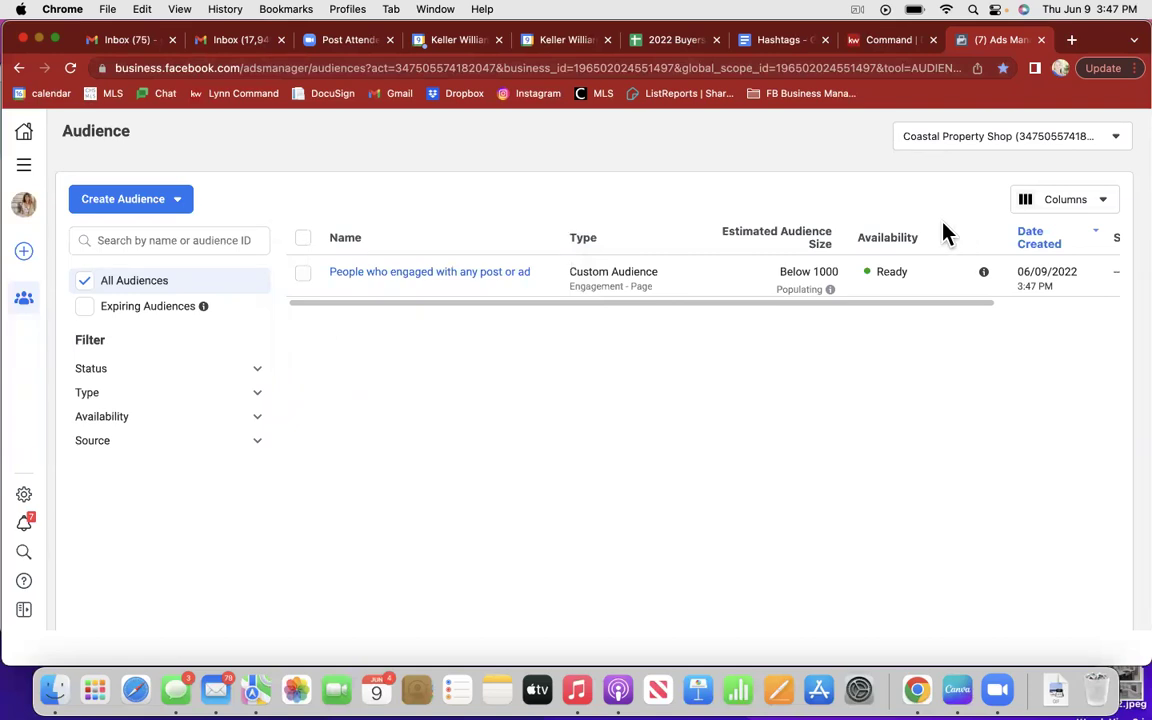
Step: Open Events Manager, postpone its tour, and switch to the Coastal Property Shop business asset
{"action": "left_click", "coordinate": [24, 170]}
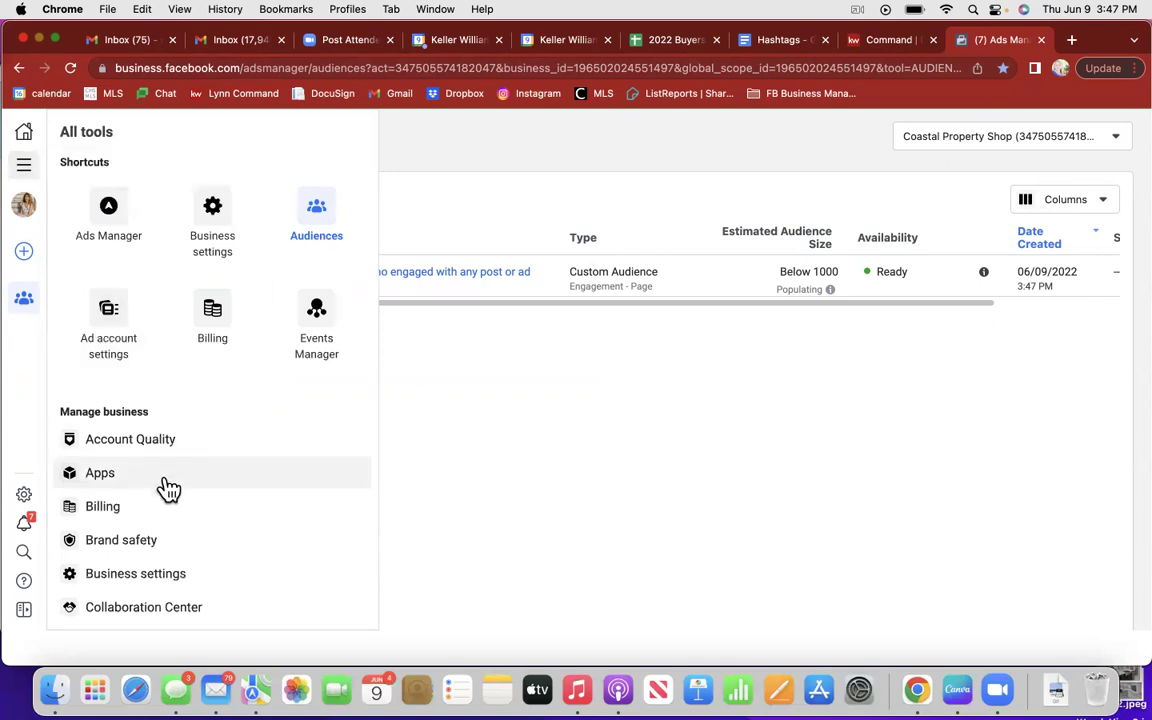
{"action": "left_click", "coordinate": [316, 316]}
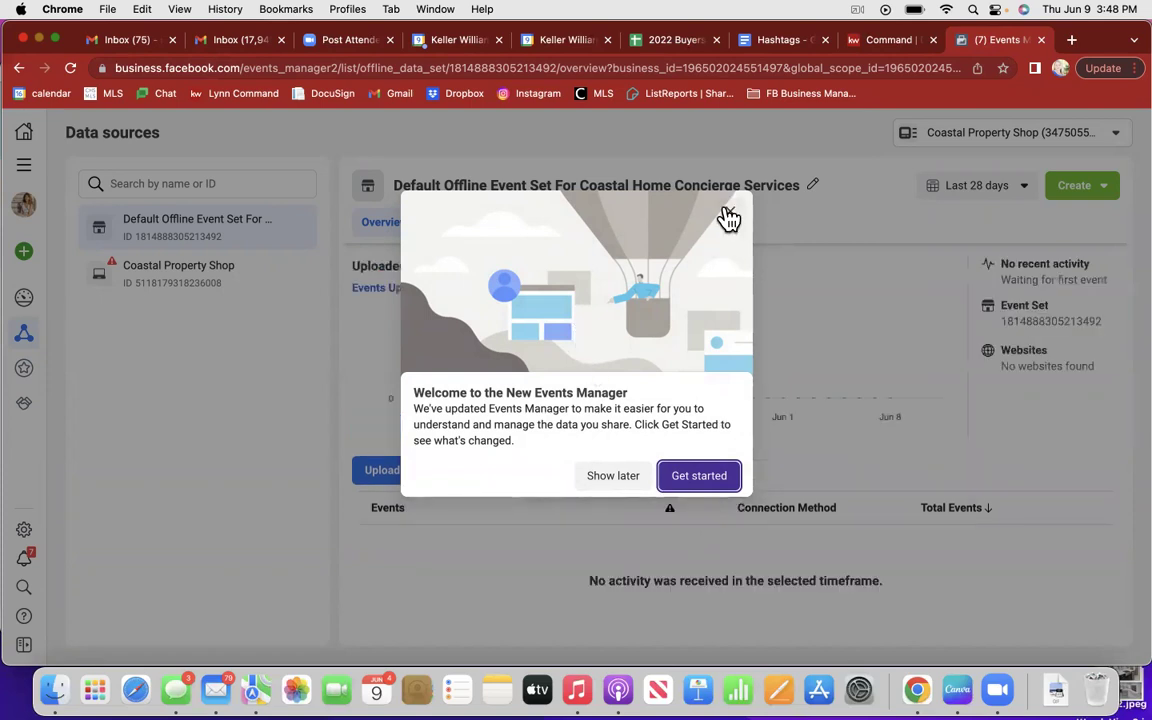
{"action": "left_click", "coordinate": [609, 477]}
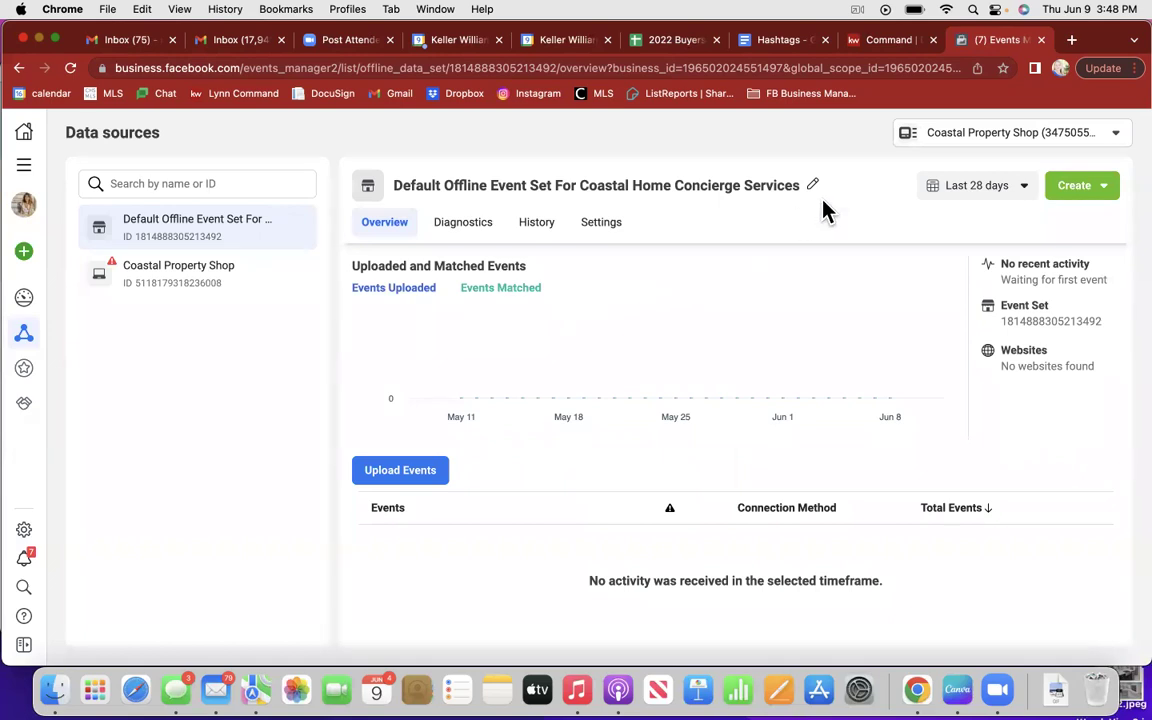
{"action": "left_click", "coordinate": [1116, 132]}
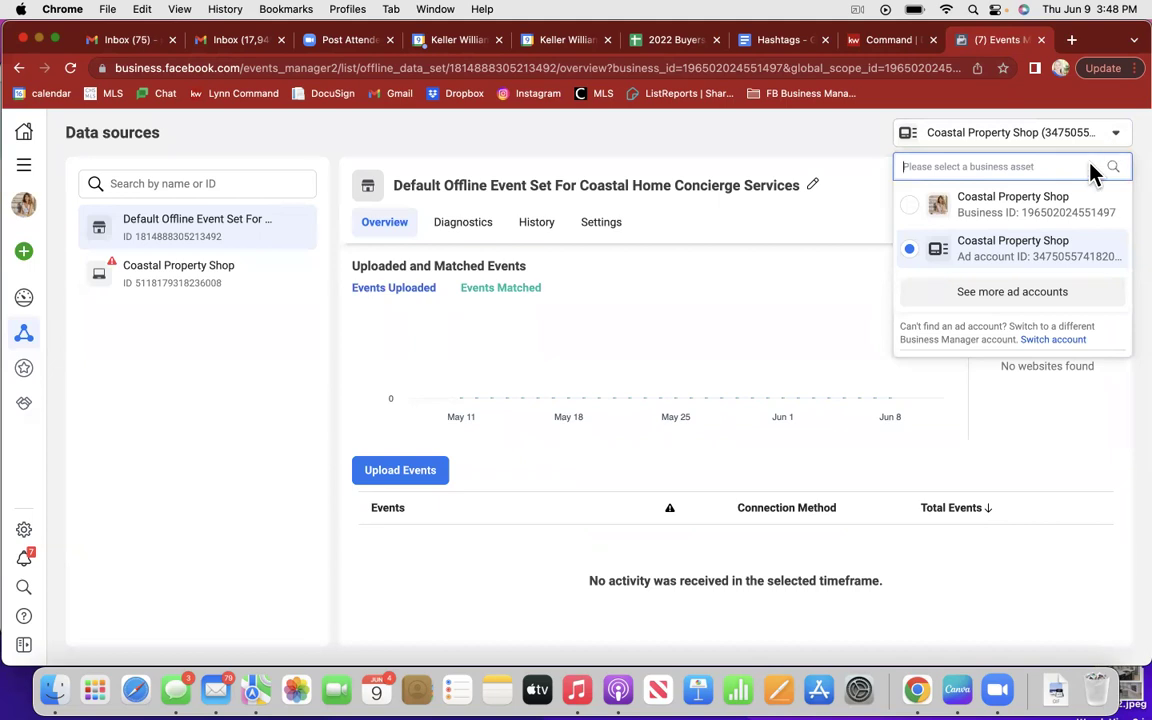
{"action": "left_click", "coordinate": [1058, 214]}
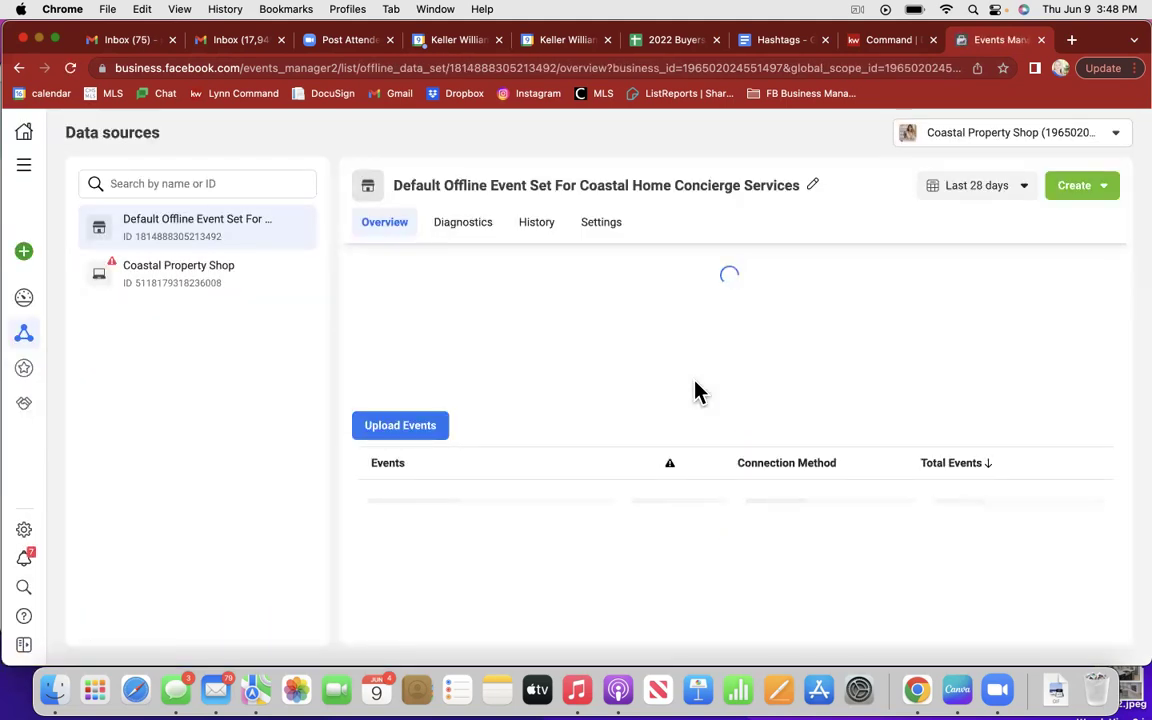
Step: Bookmark the Events Manager page under the name 'Pixel'
{"action": "left_click", "coordinate": [1004, 69]}
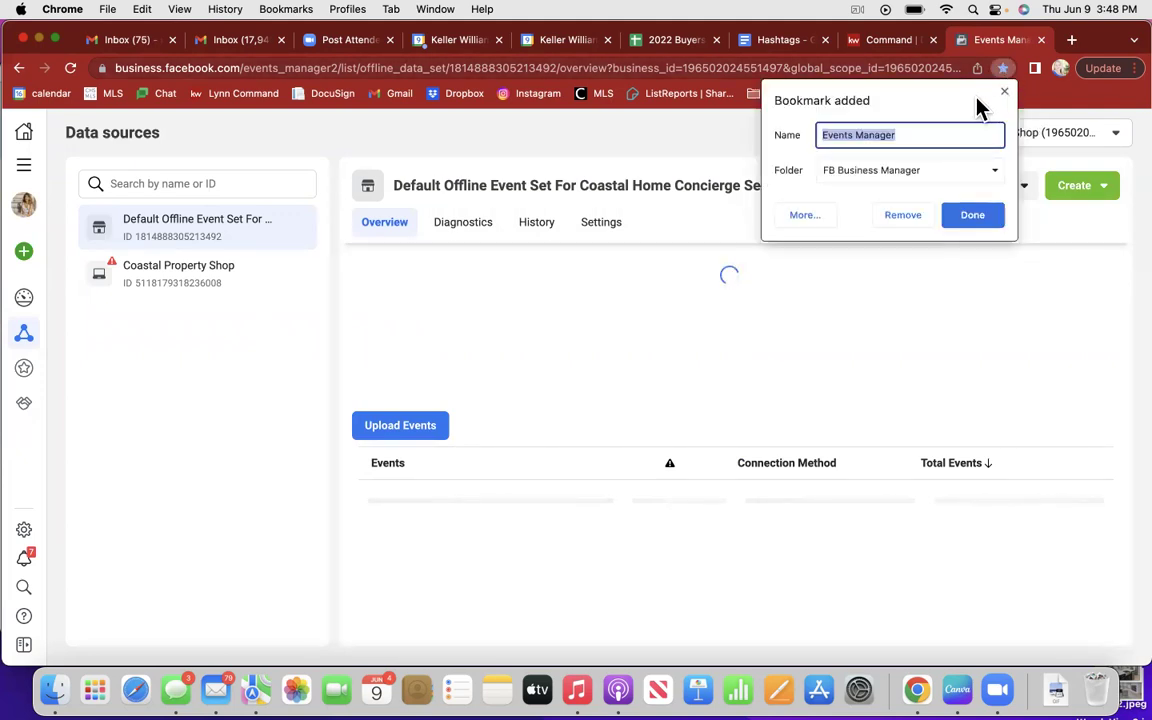
{"action": "type", "text": "Pixel"}
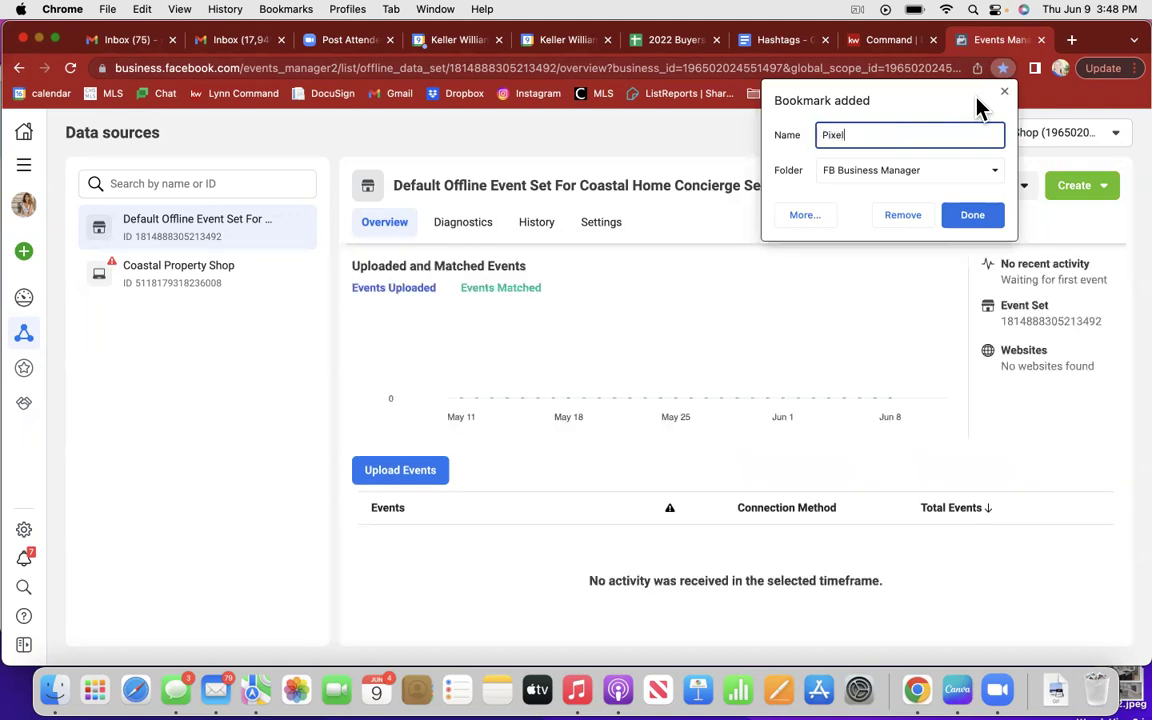
{"action": "left_click", "coordinate": [972, 215]}
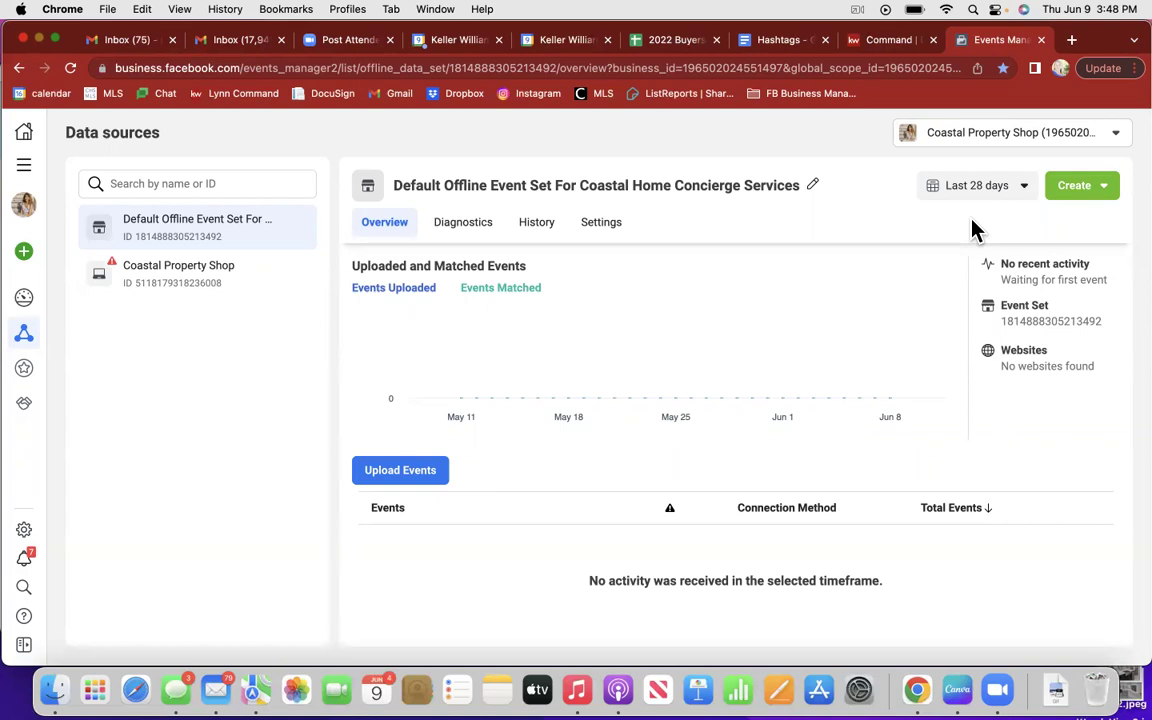
Step: Remove the 'Pixel' bookmark from this page again
{"action": "scroll", "coordinate": [897, 470], "scroll_direction": "down", "scroll_amount": 1}
{"action": "scroll", "coordinate": [897, 472], "scroll_direction": "up", "scroll_amount": 1}
{"action": "left_click", "coordinate": [1002, 68]}
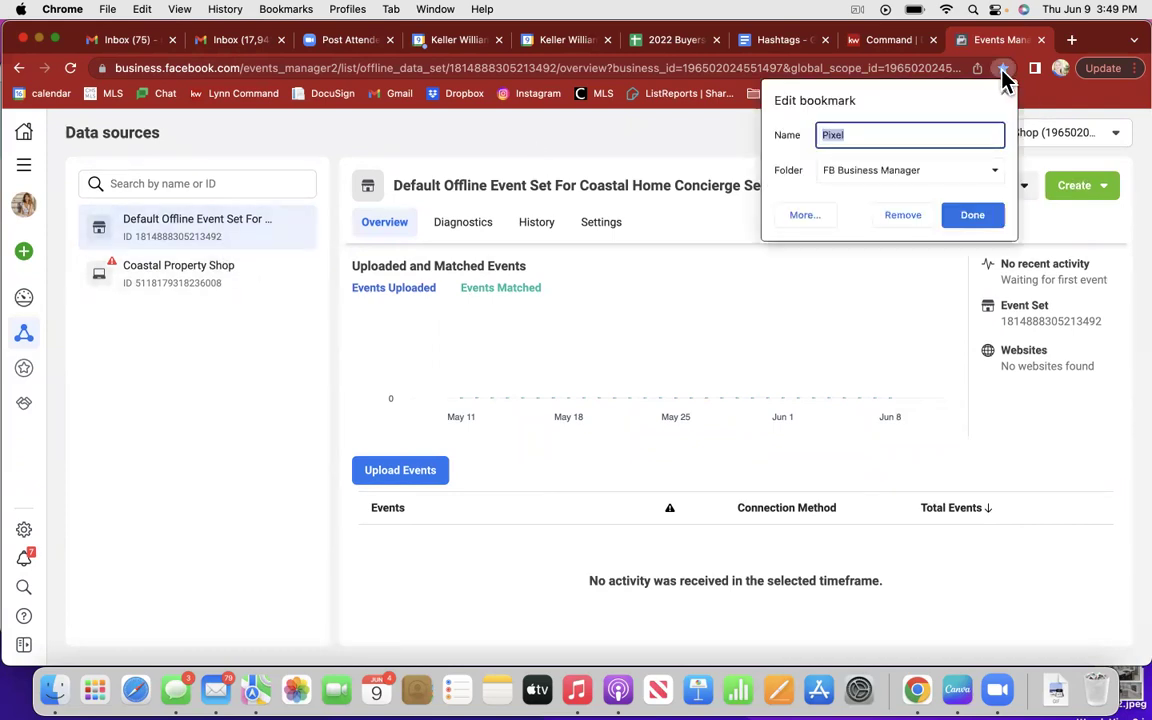
{"action": "left_click", "coordinate": [903, 222]}
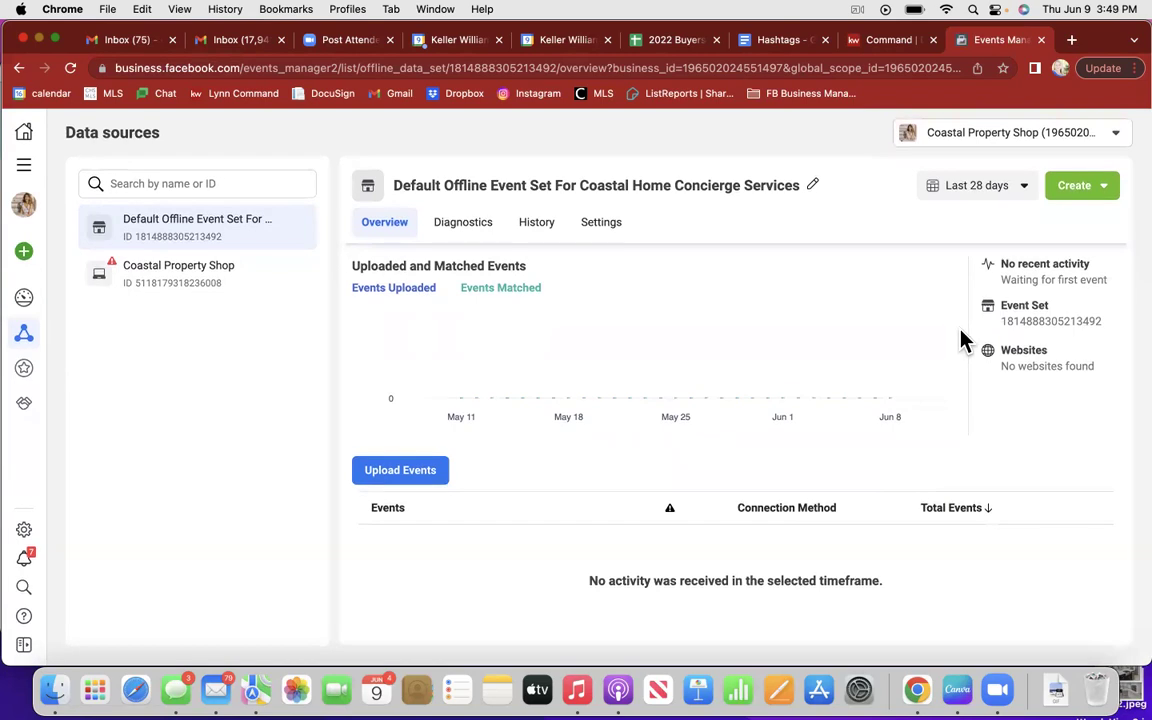
Step: Open the Coastal Property Shop pixel and save its page as bookmark 'Pixels'
{"action": "left_click", "coordinate": [106, 268]}
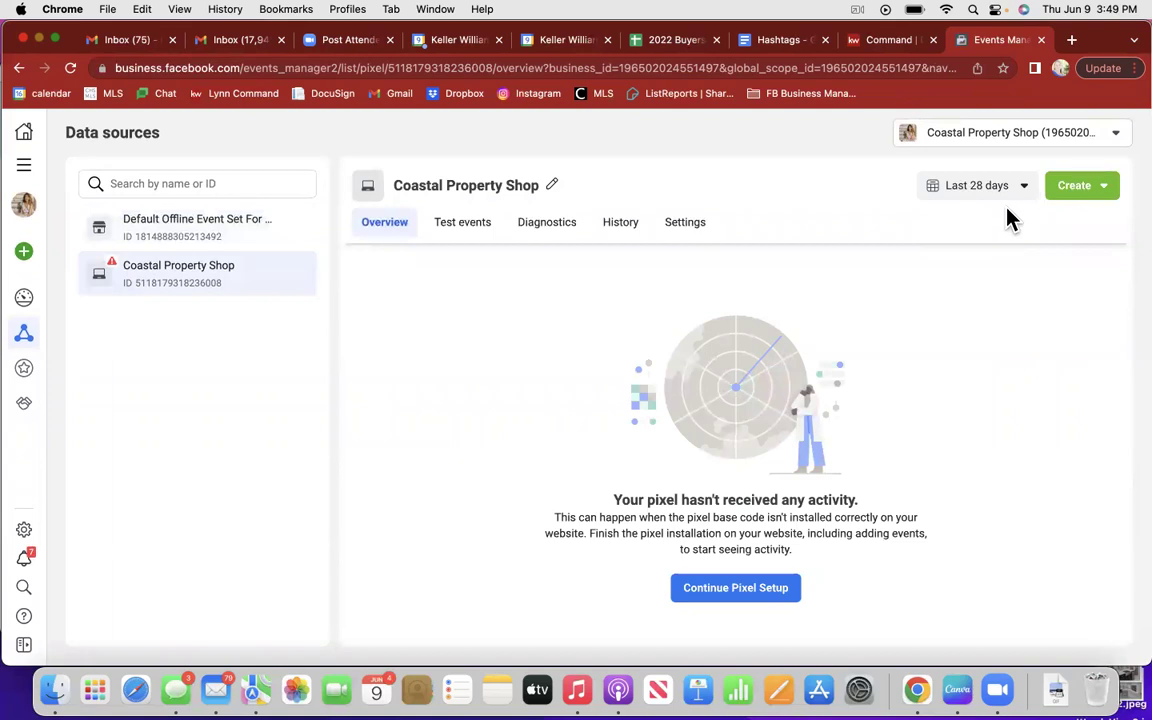
{"action": "left_click", "coordinate": [1003, 68]}
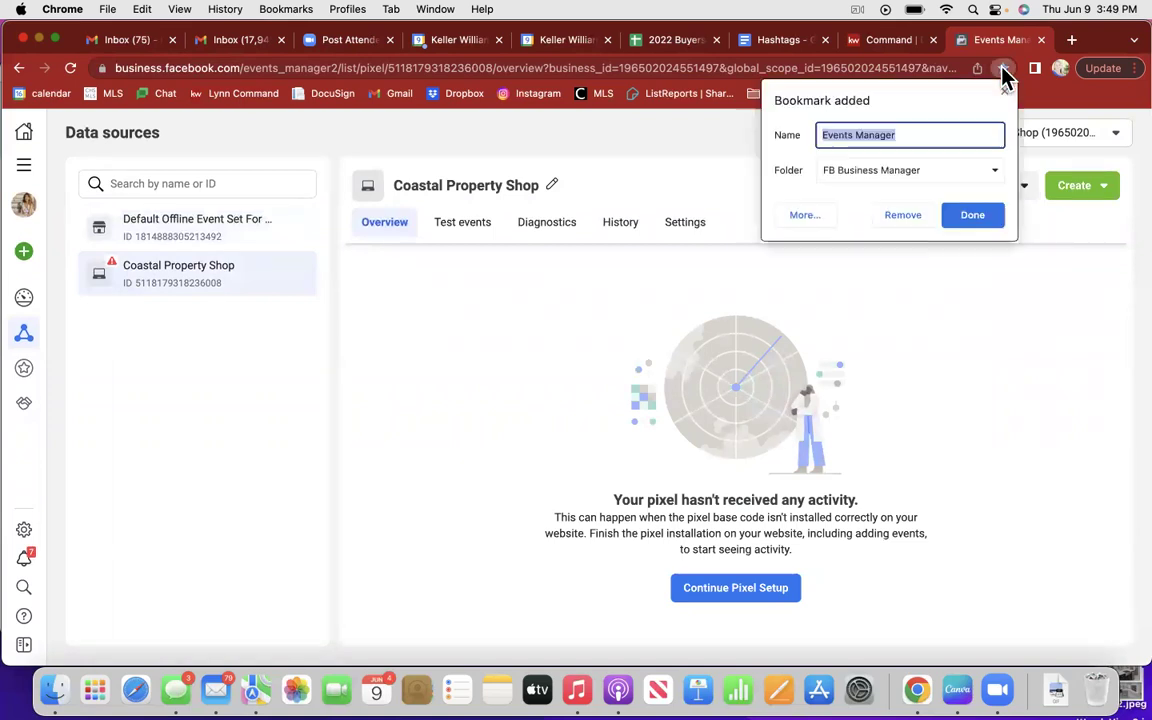
{"action": "type", "text": "Pixels"}
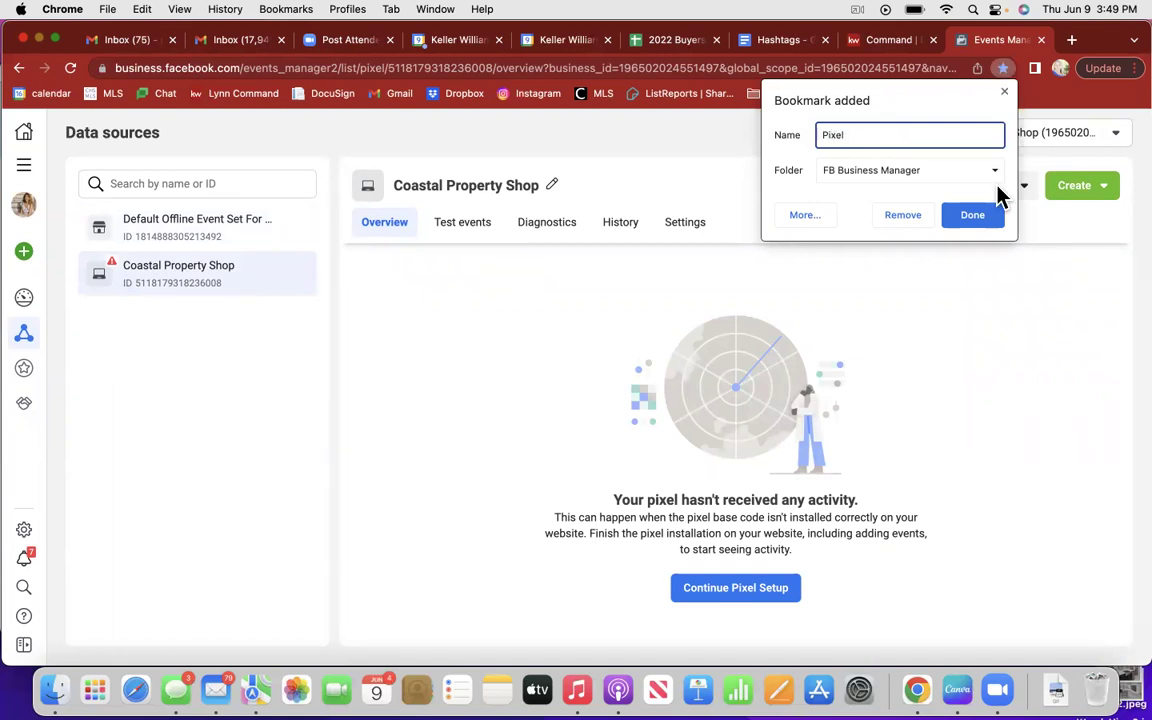
{"action": "left_click", "coordinate": [982, 222]}
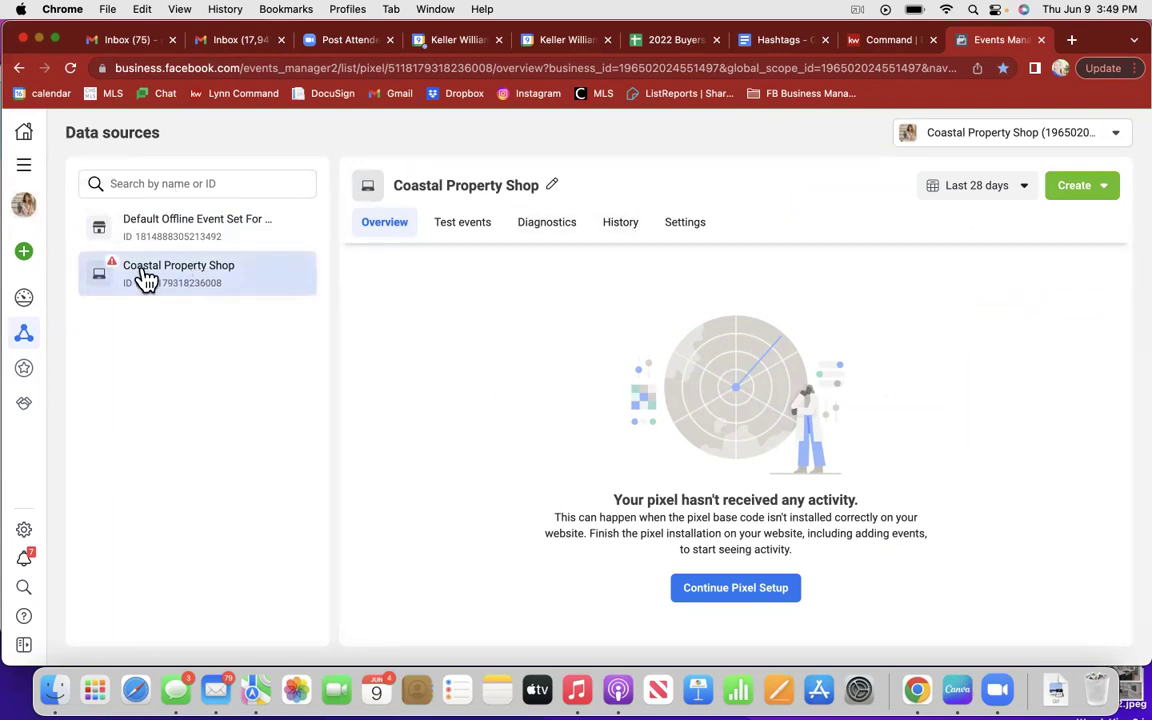
{"action": "mouse_move", "coordinate": [24, 343]}
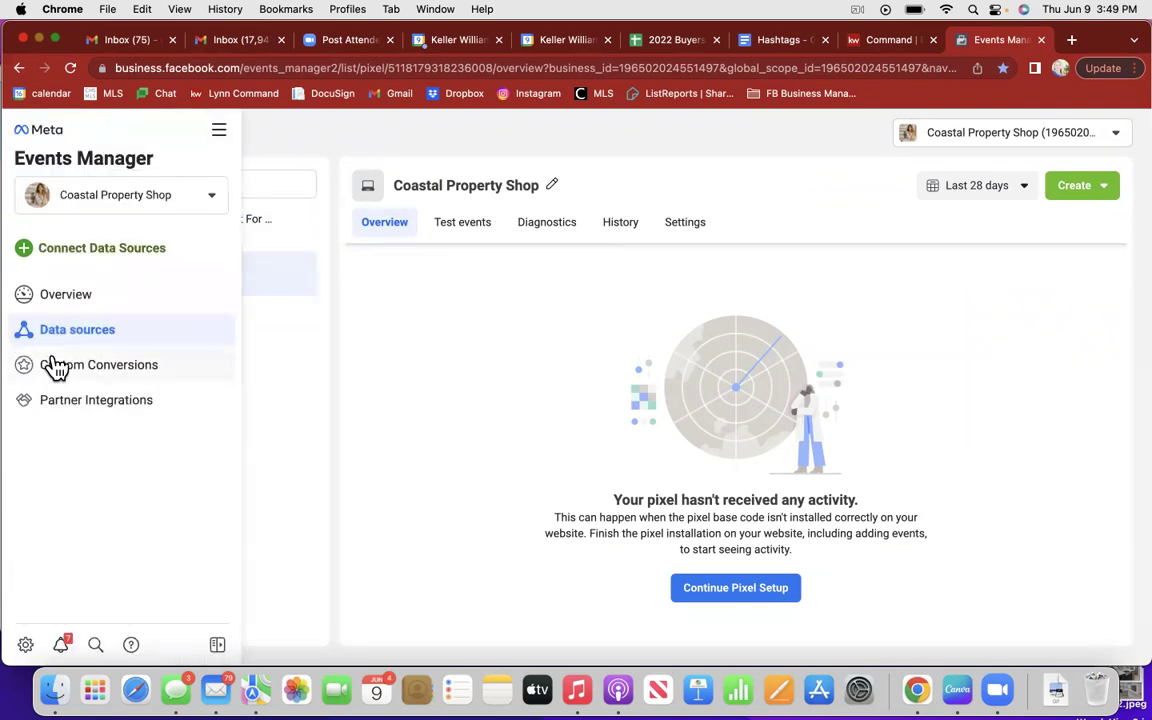
Step: Go to Custom Conversions and bookmark the page as 'Custom Conversions'
{"action": "left_click", "coordinate": [53, 366]}
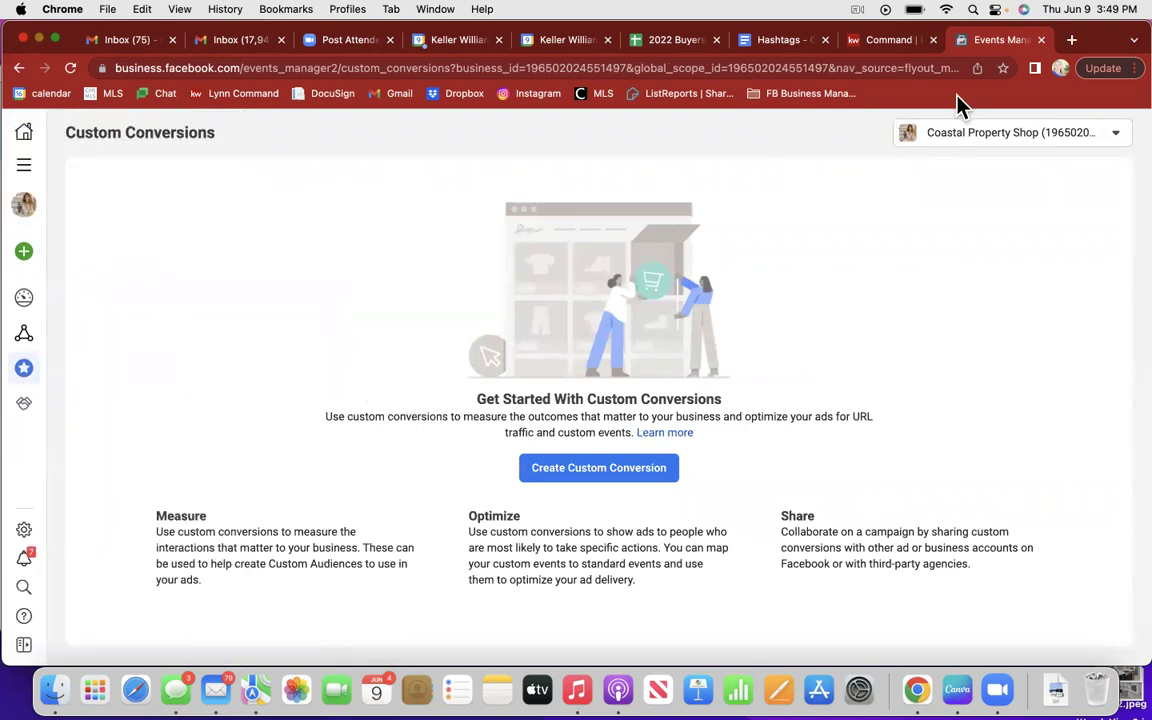
{"action": "left_click", "coordinate": [1003, 68]}
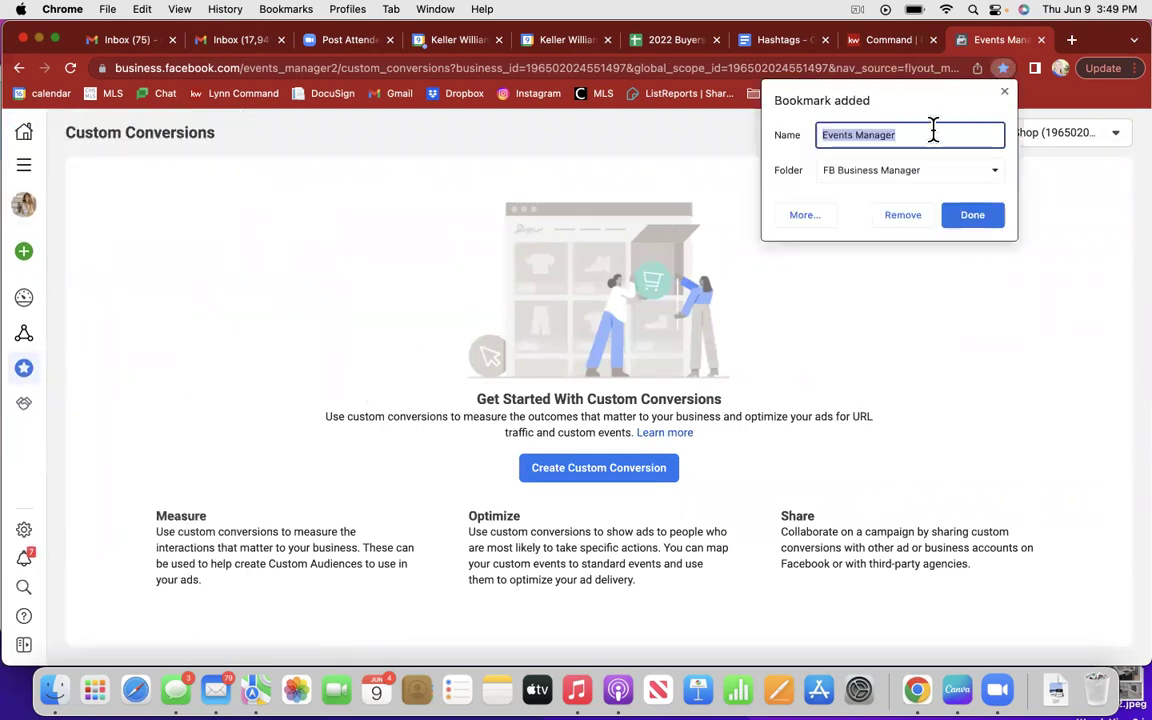
{"action": "key", "text": "BackSpace"}
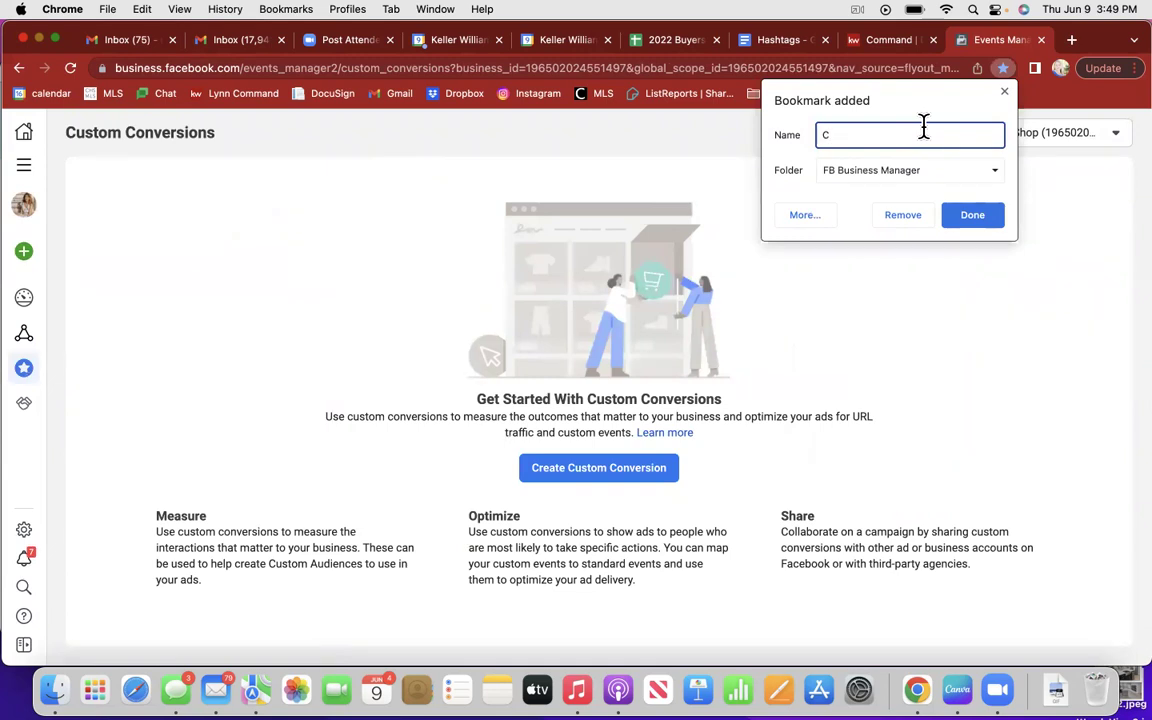
{"action": "type", "text": "Custom Conversions"}
{"action": "left_click", "coordinate": [978, 220]}
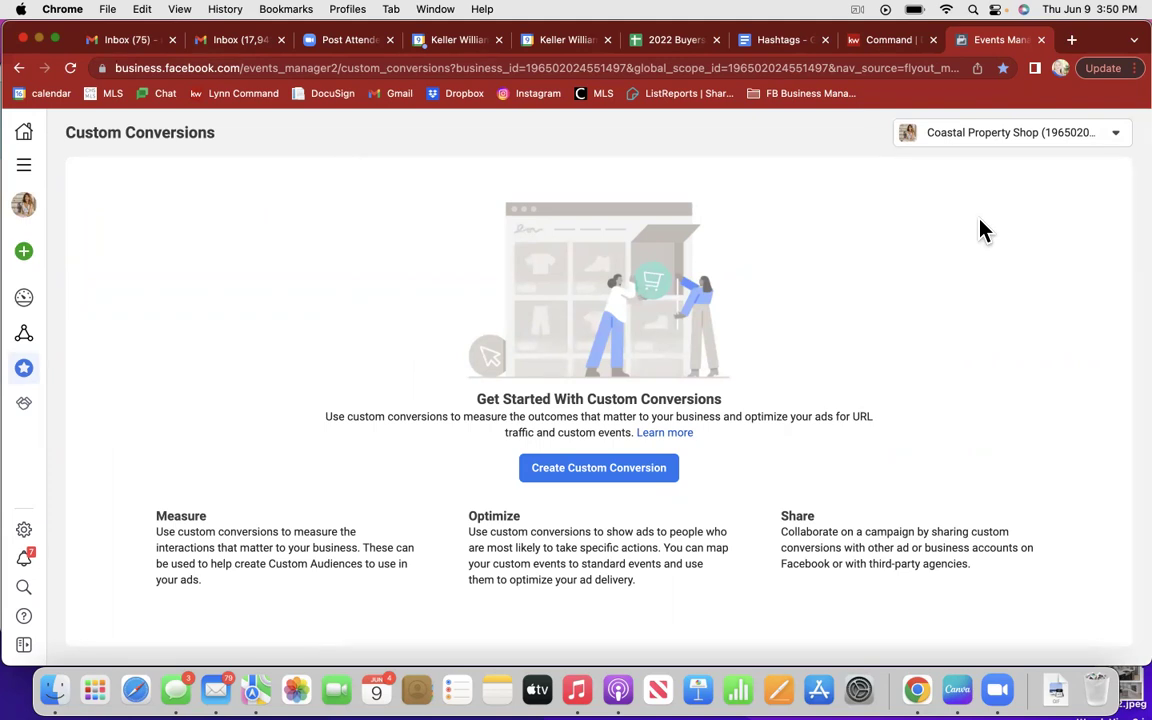
{"action": "left_click", "coordinate": [1071, 39]}
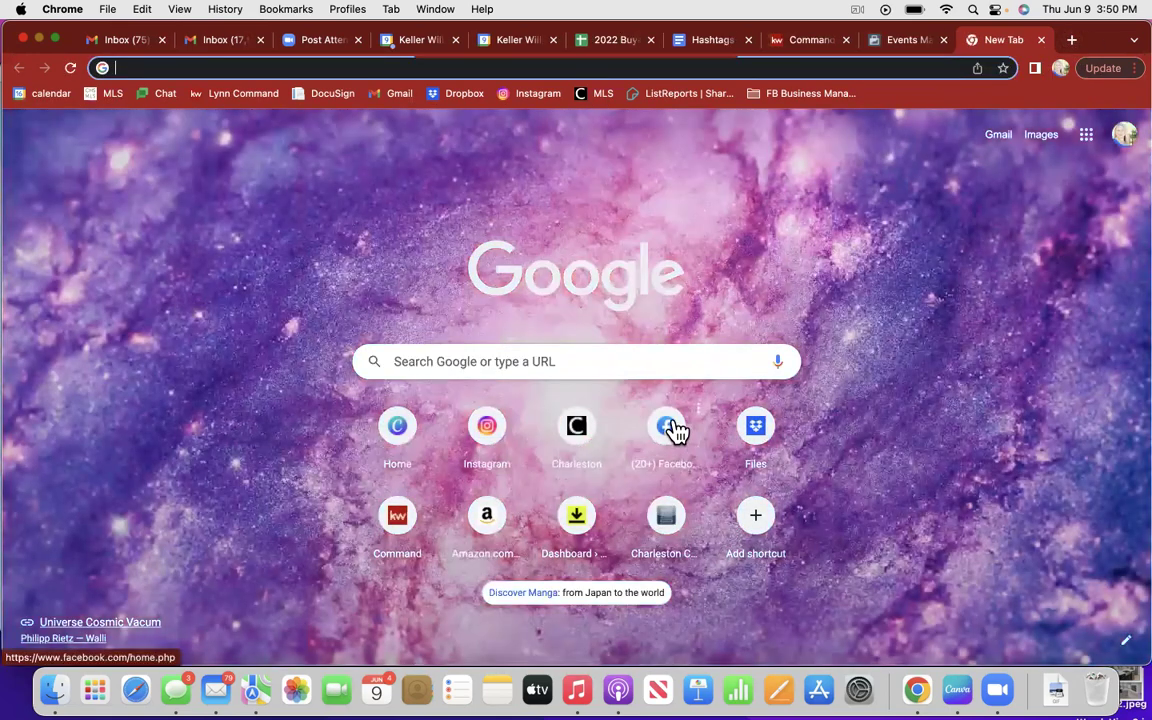
Step: From the Facebook home feed, open the Tailored Living sponsored ad's Learn more link
{"action": "left_click", "coordinate": [670, 428]}
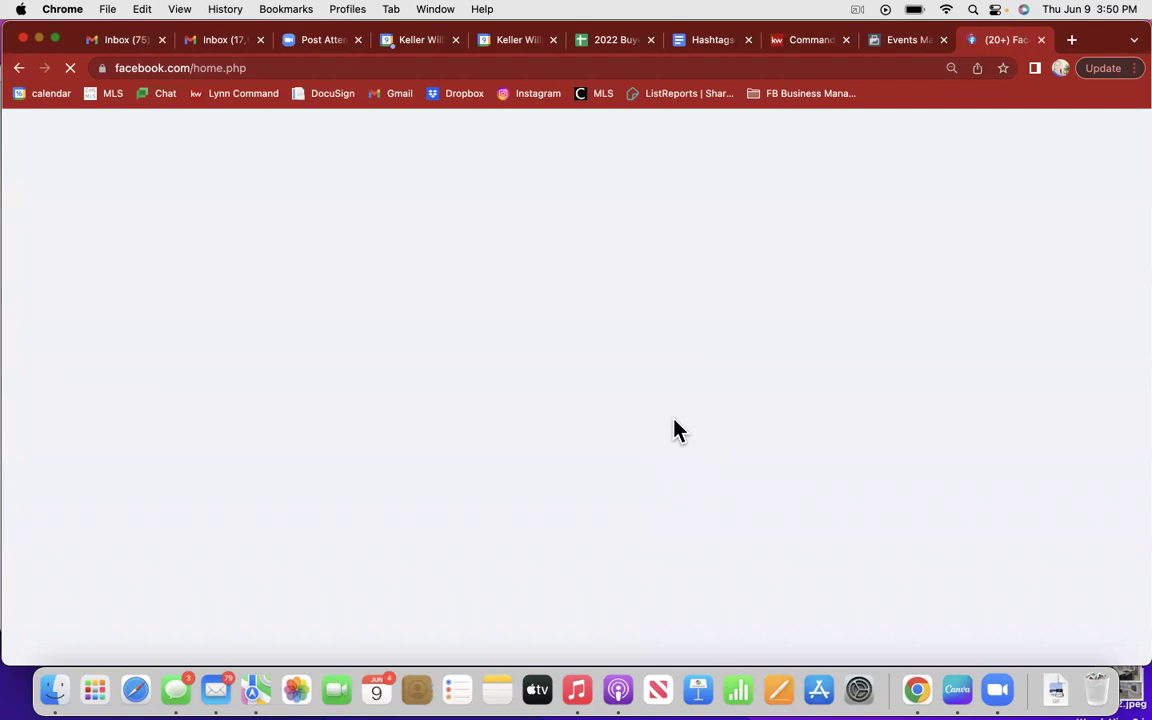
{"action": "scroll", "coordinate": [612, 607], "scroll_direction": "down", "scroll_amount": 15}
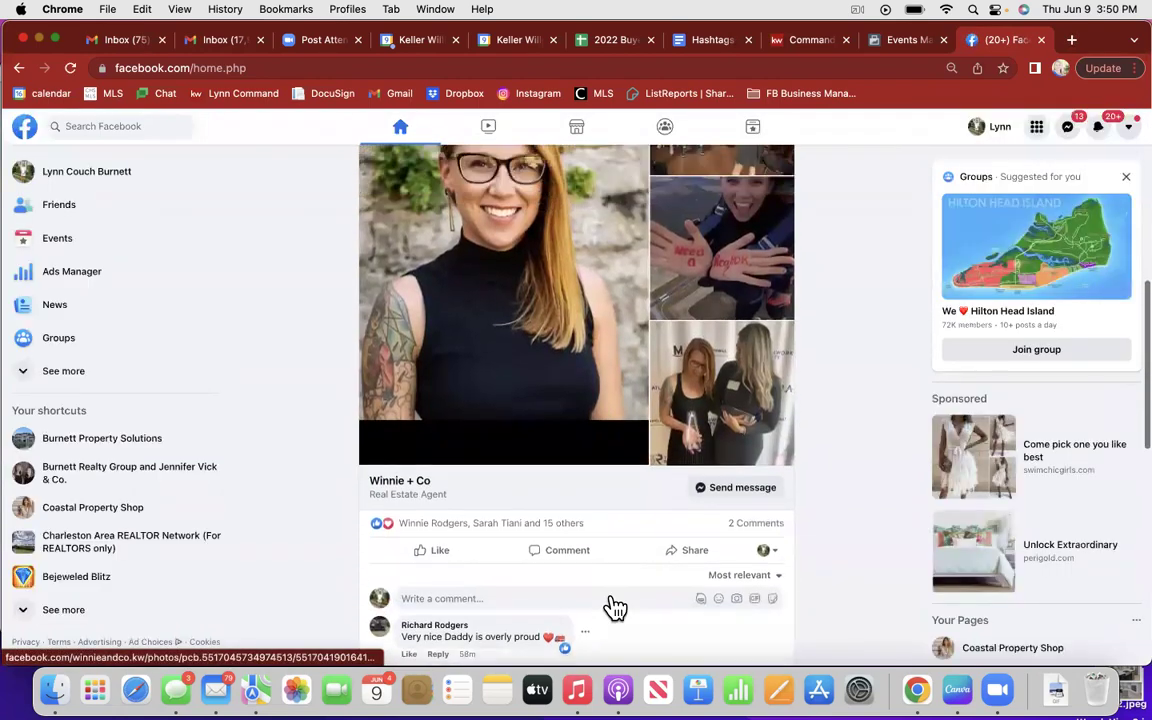
{"action": "scroll", "coordinate": [612, 607], "scroll_direction": "up", "scroll_amount": 2}
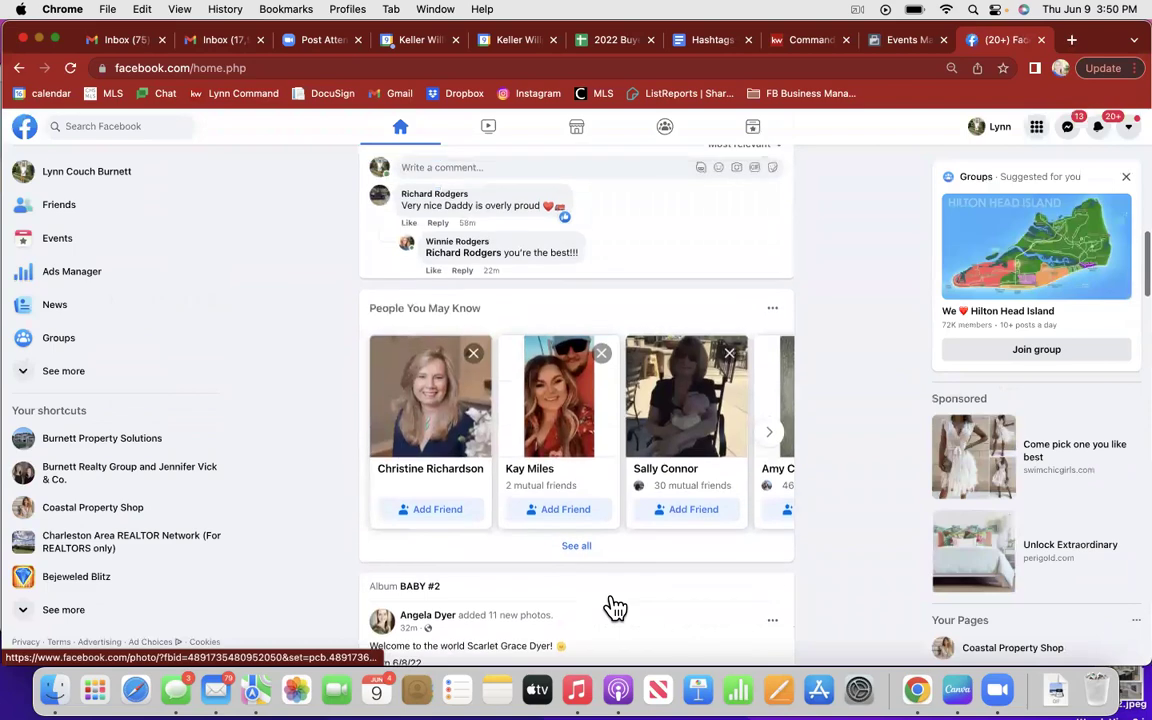
{"action": "scroll", "coordinate": [612, 607], "scroll_direction": "down", "scroll_amount": 10}
{"action": "scroll", "coordinate": [612, 607], "scroll_direction": "down", "scroll_amount": 5}
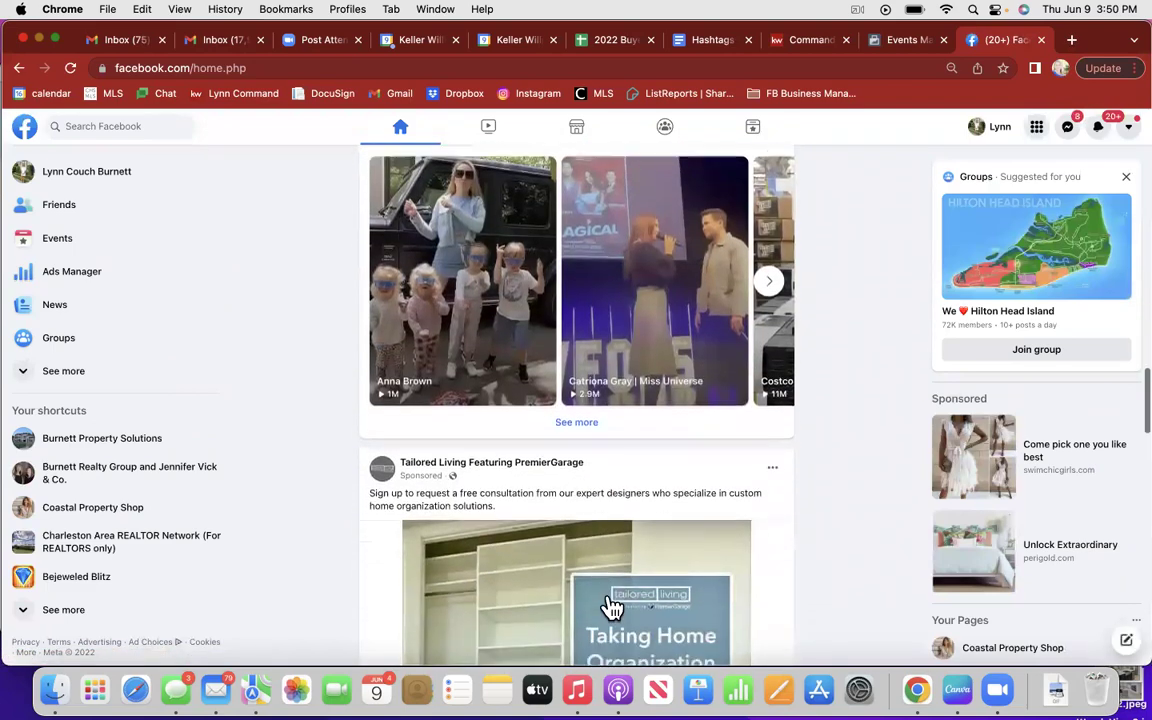
{"action": "scroll", "coordinate": [612, 607], "scroll_direction": "down", "scroll_amount": 3}
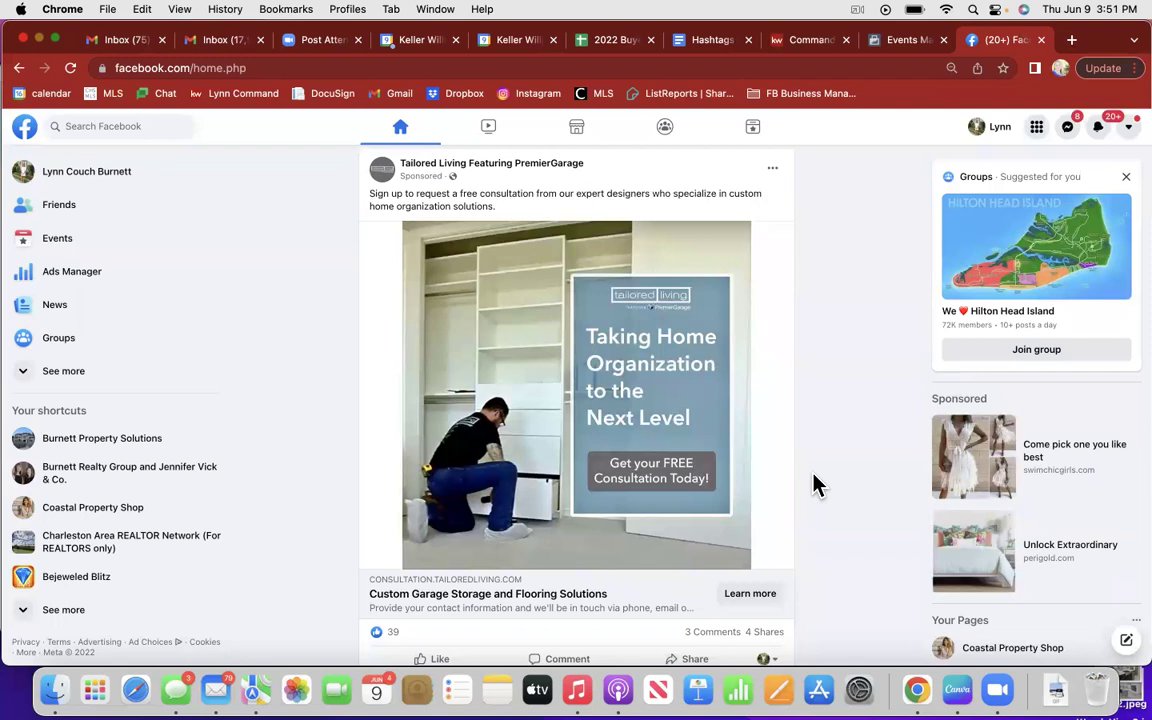
{"action": "left_click", "coordinate": [748, 600]}
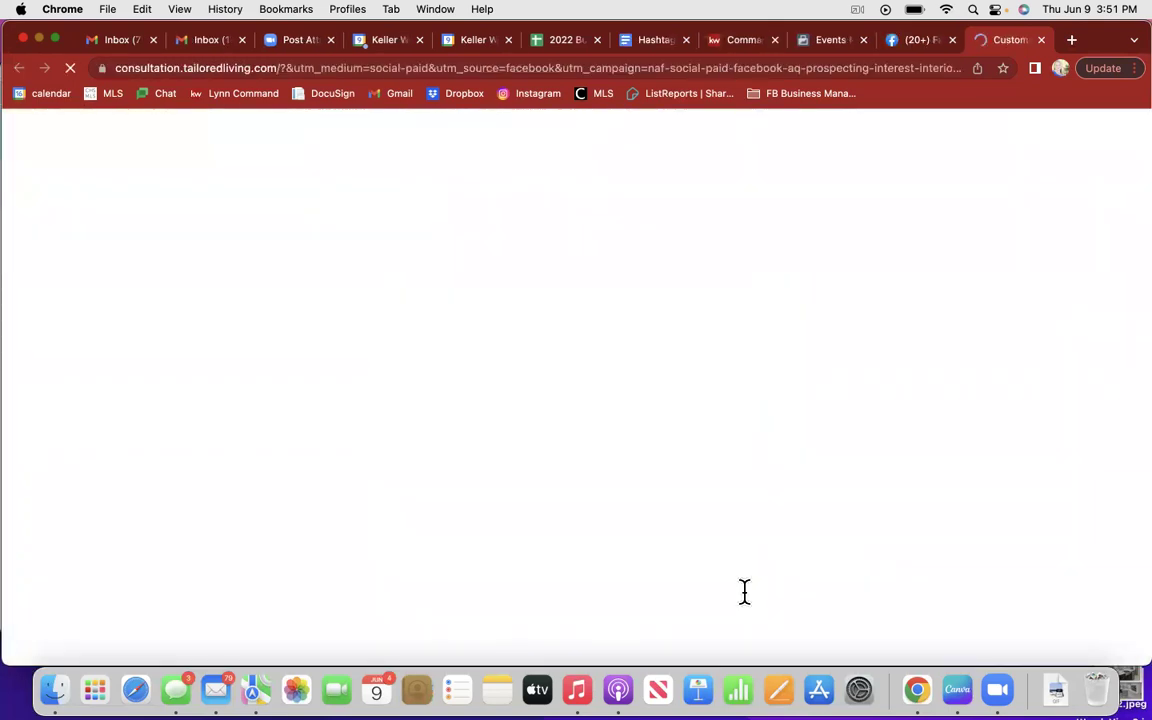